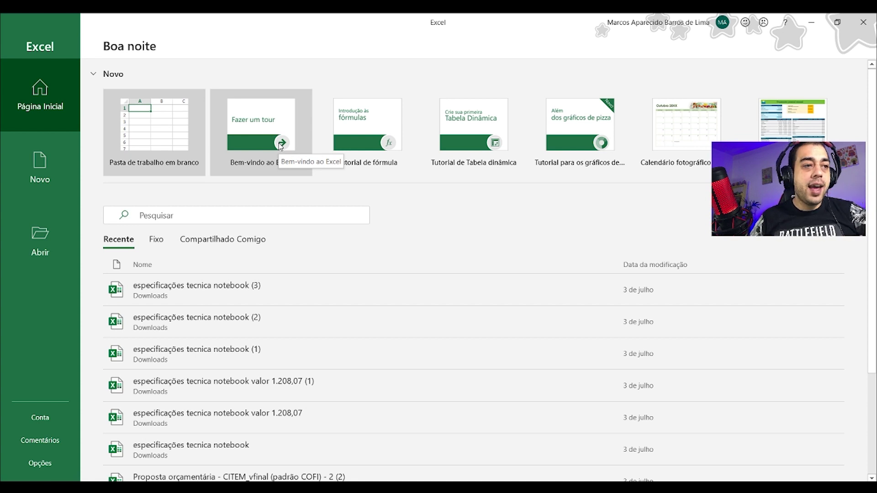
# Step: Create a new blank workbook (Pasta1) and select column A
pyautogui.click(177, 144)
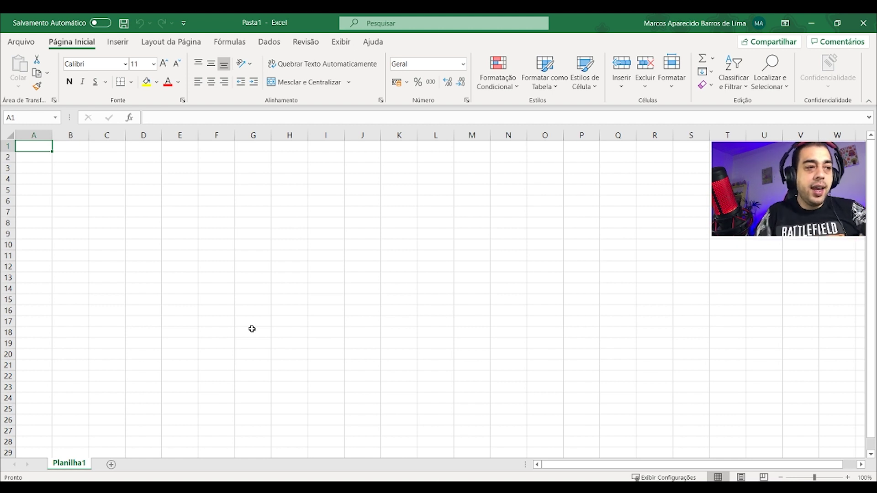
pyautogui.click(36, 130)
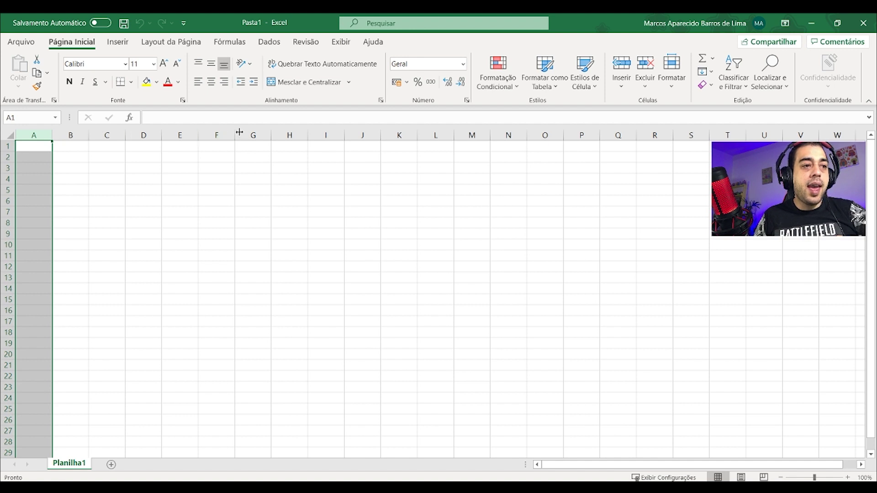
pyautogui.moveTo(612, 465)
pyautogui.mouseDown()
pyautogui.moveTo(467, 461)
pyautogui.moveTo(442, 450)
pyautogui.mouseUp()
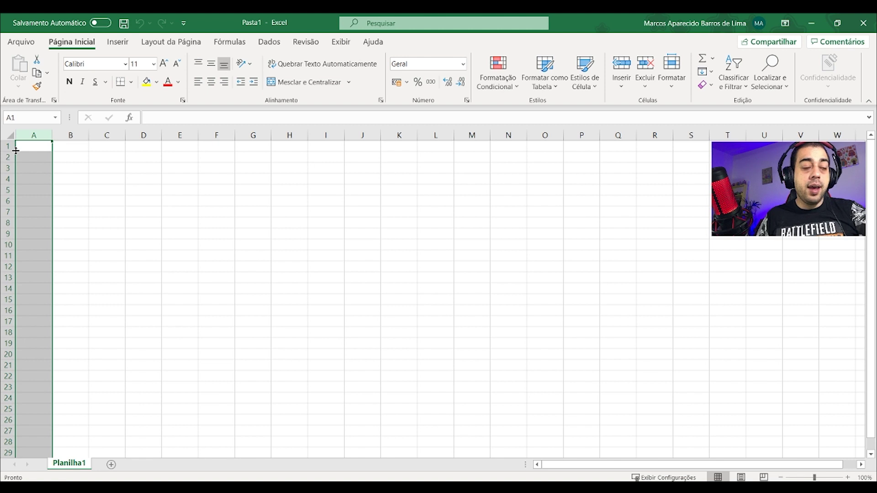
pyautogui.click(40, 175)
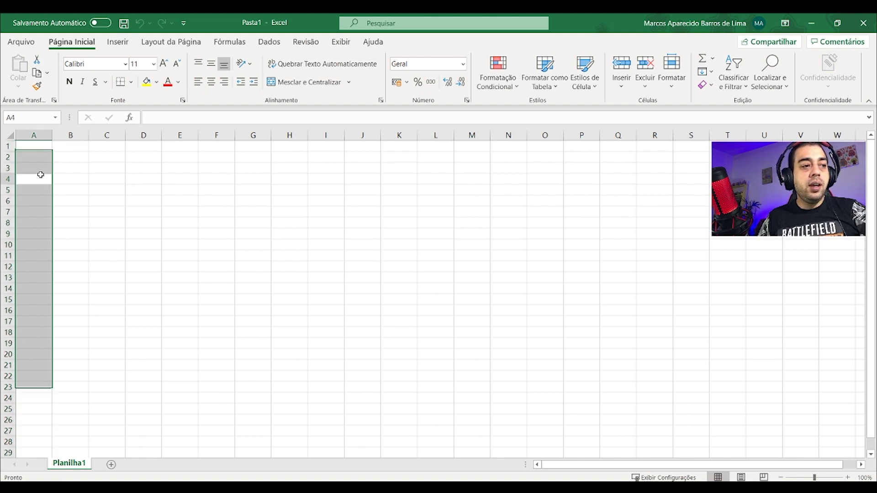
pyautogui.moveTo(29, 163); pyautogui.dragTo(27, 327)
pyautogui.click(72, 279)
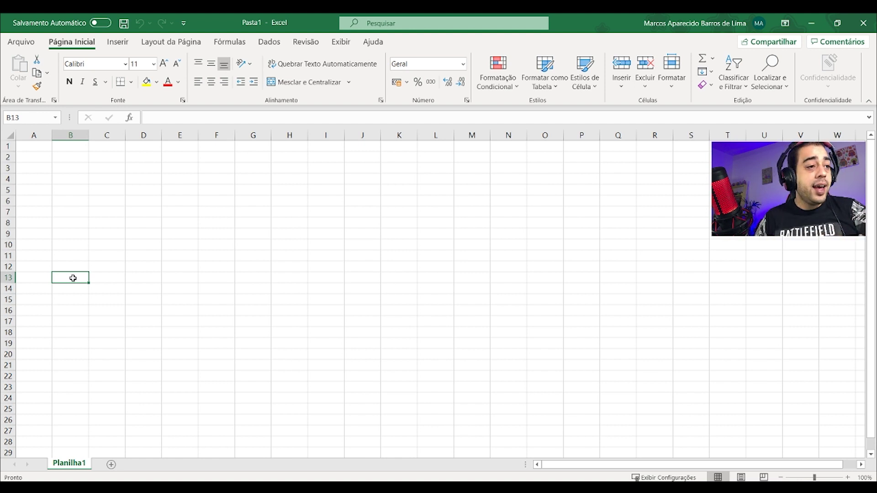
pyautogui.click(38, 147)
pyautogui.click(72, 157)
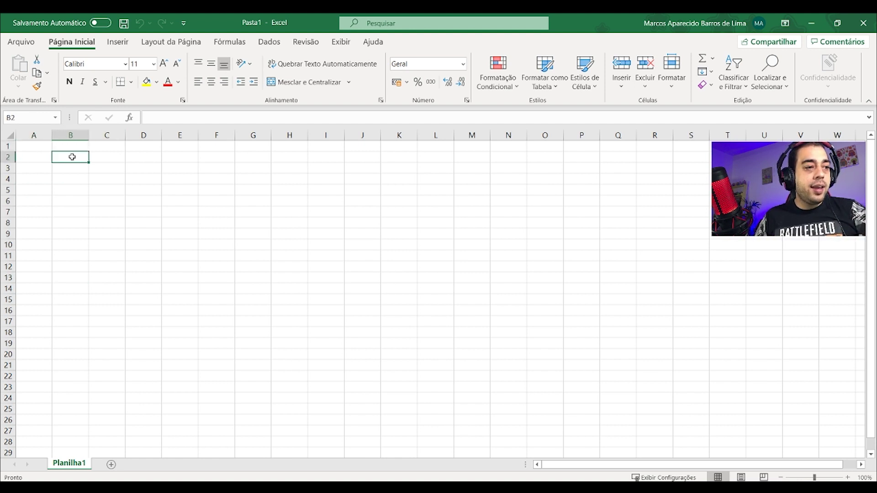
pyautogui.click(33, 158)
pyautogui.click(38, 171)
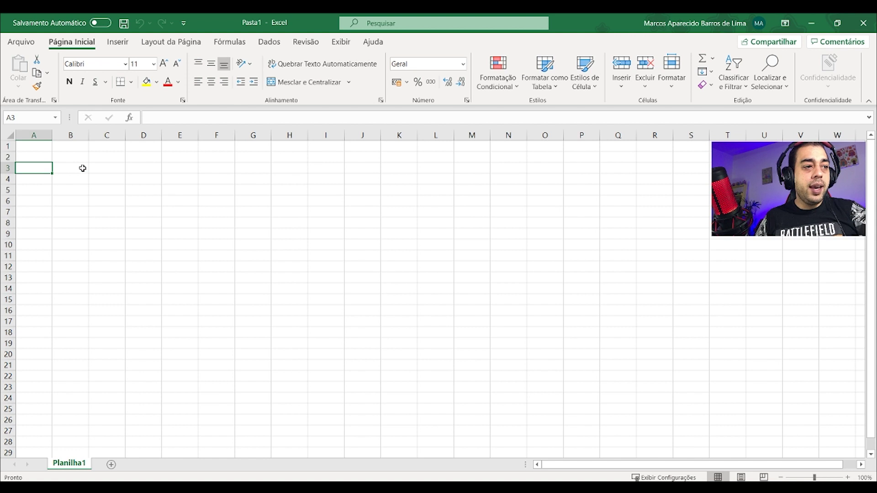
pyautogui.click(82, 168)
pyautogui.click(77, 181)
pyautogui.click(48, 182)
pyautogui.click(46, 190)
pyautogui.click(64, 192)
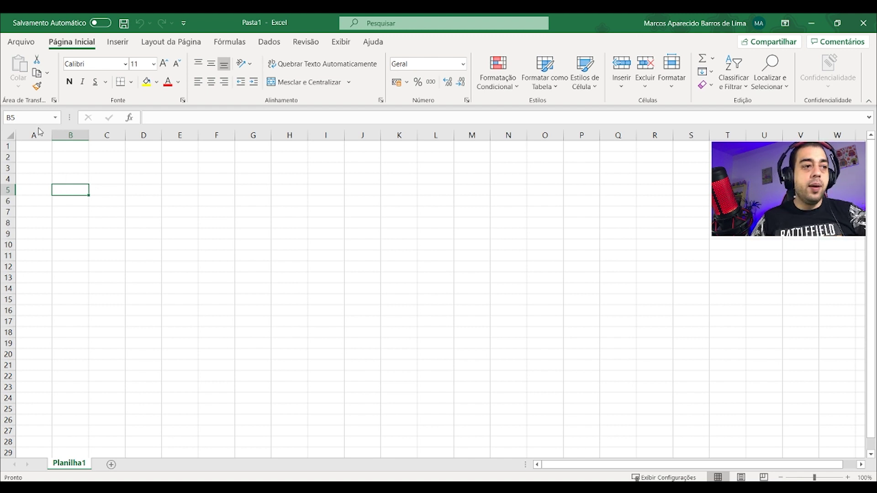
pyautogui.click(38, 150)
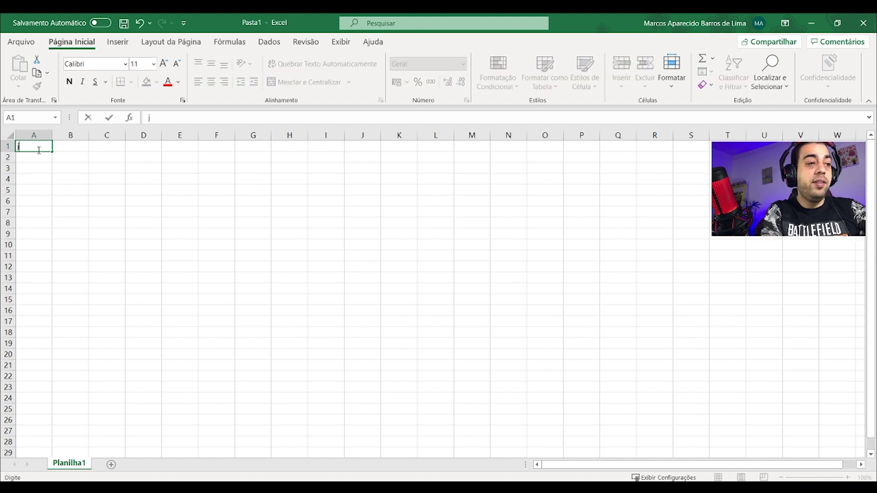
# Step: Enter the title 'CONTA DO MÊS DE JANEIRO' in A1, autofit column A, and put 'VALORES' in B1
pyautogui.write('CONTA DO MÊS DE JANEI')
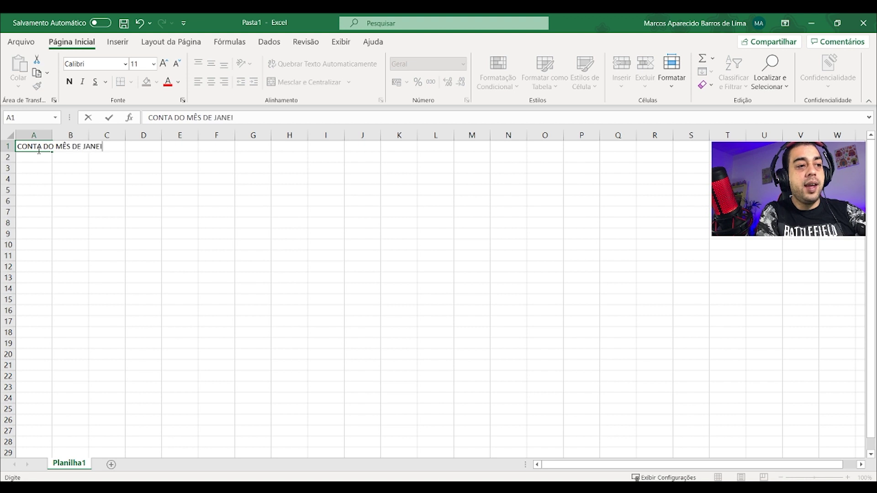
pyautogui.write('RO')
pyautogui.press('Return')
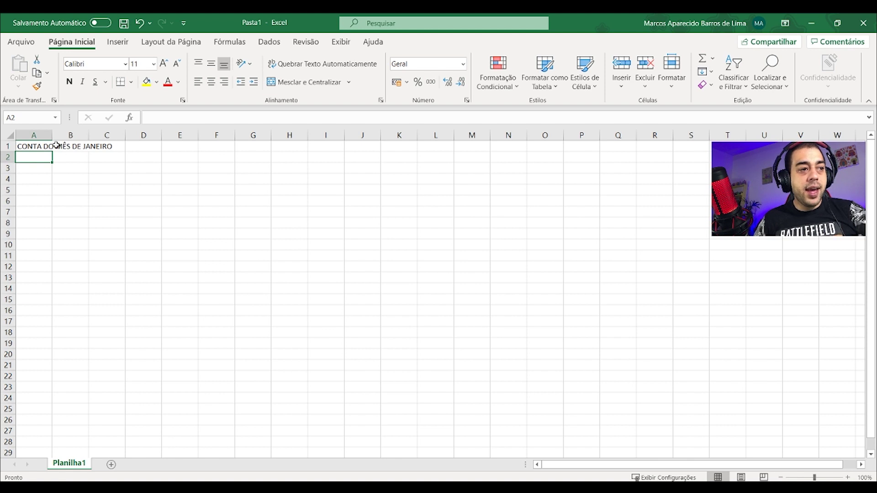
pyautogui.moveTo(25, 146); pyautogui.dragTo(110, 143)
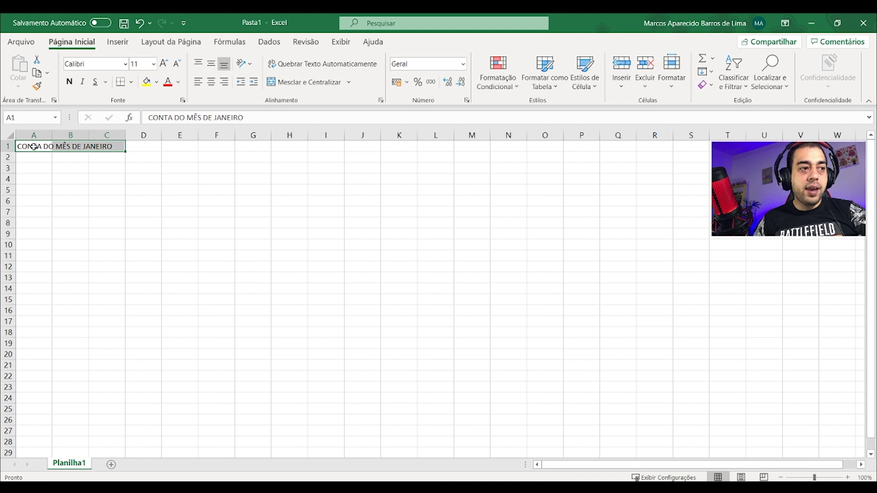
pyautogui.click(35, 145)
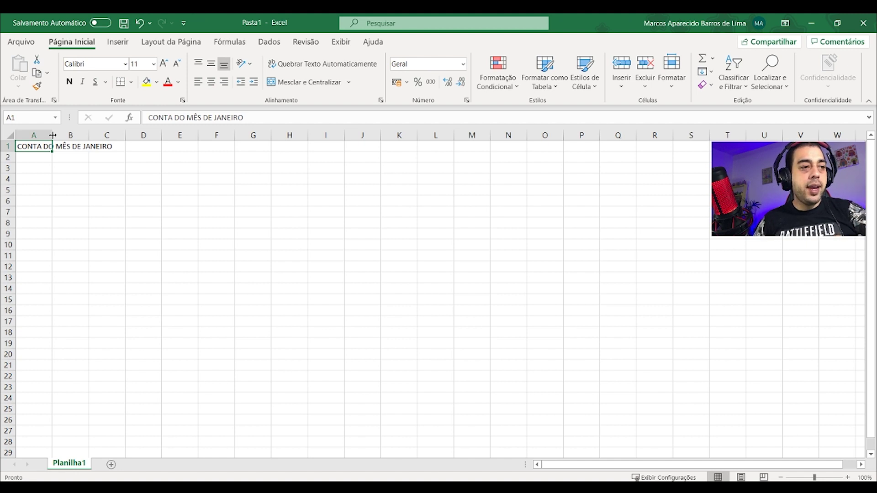
pyautogui.doubleClick(53, 136)
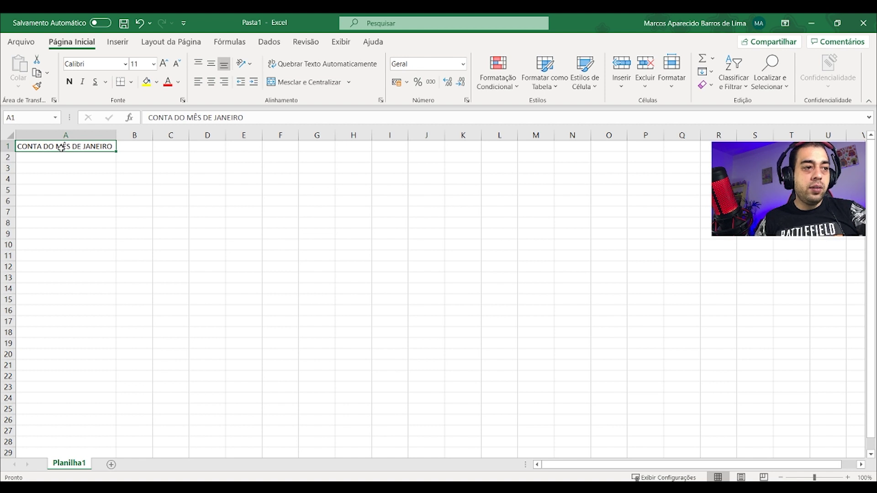
pyautogui.click(132, 144)
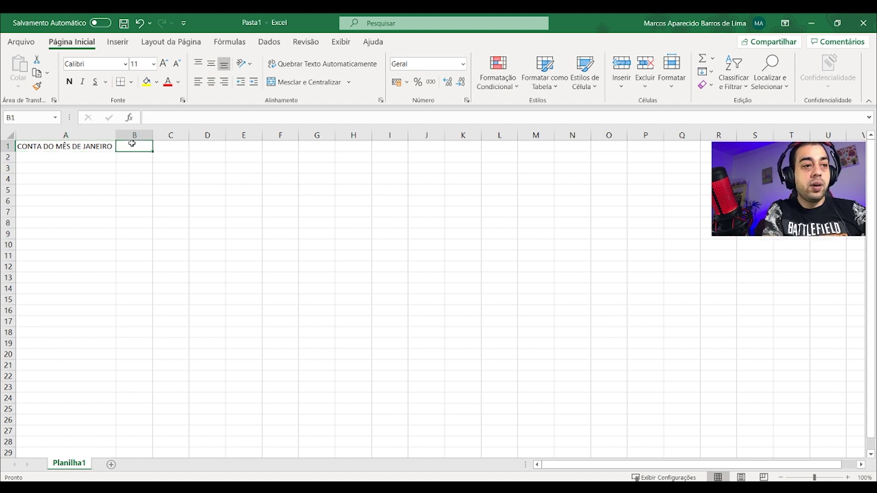
pyautogui.write('VALORES')
pyautogui.press('Return')
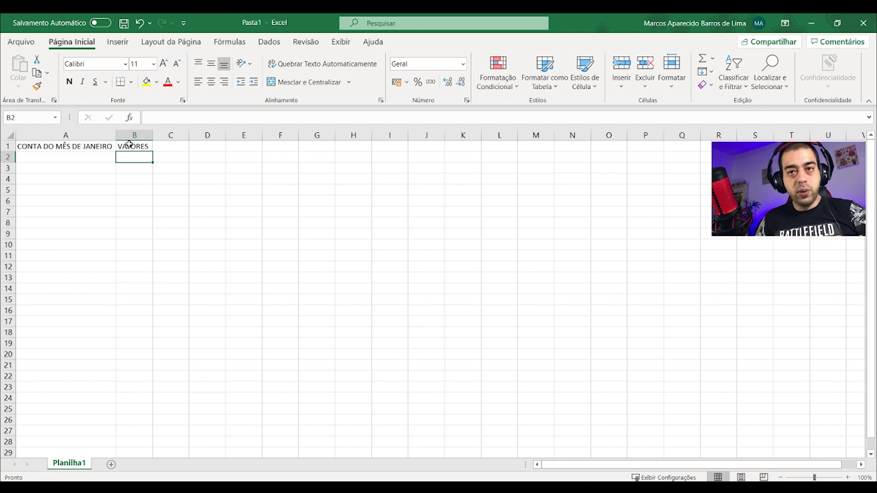
# Step: List the bills AGUA, LUZ, TELEFONE, INTERNET and CONVÊNIO in A2:A6
pyautogui.click(64, 155)
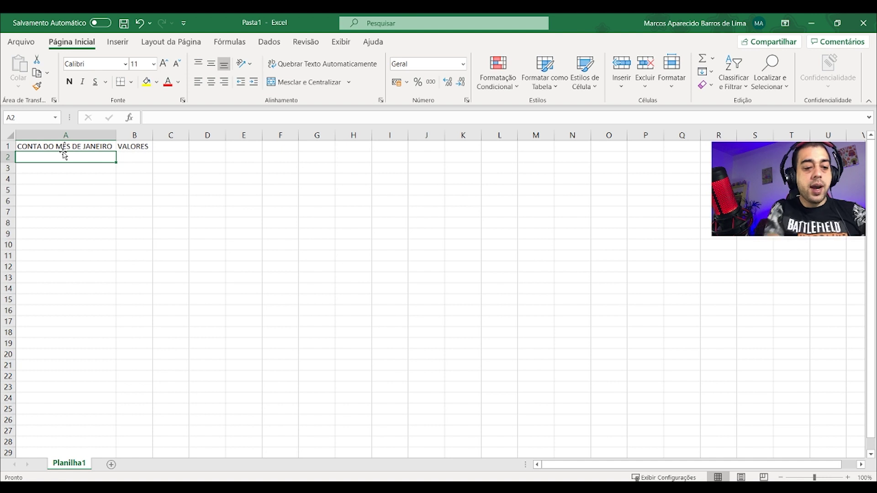
pyautogui.write('AGUA')
pyautogui.press('Return')
pyautogui.write('LUZ')
pyautogui.press('Return')
pyautogui.write('TELEFONE')
pyautogui.press('Return')
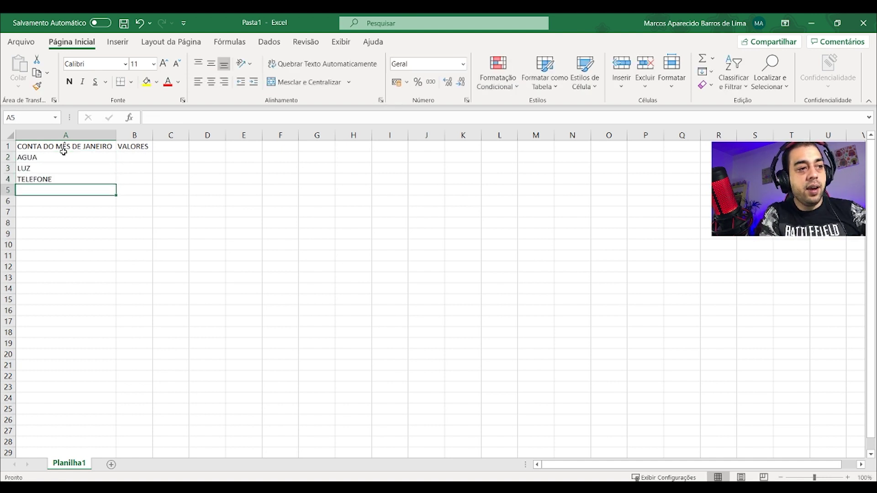
pyautogui.write('INTERNET')
pyautogui.press('Return')
pyautogui.write('CONVE')
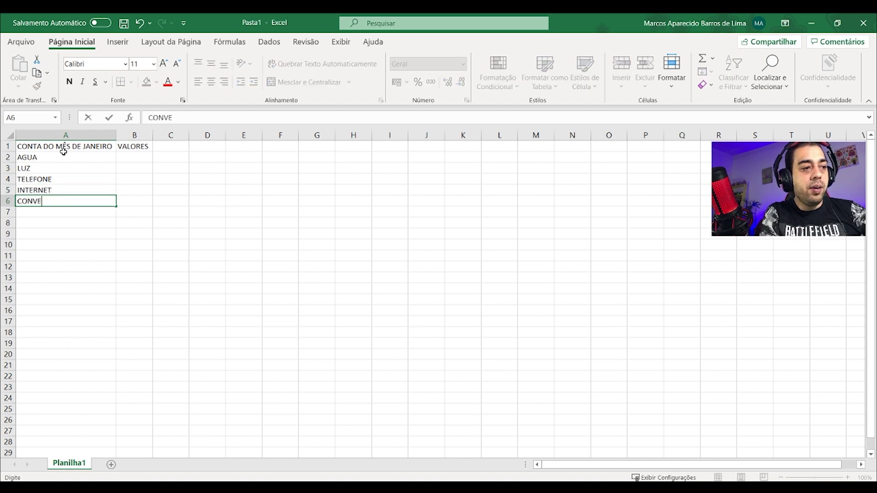
pyautogui.press('BackSpace')
pyautogui.write('ÊNIO')
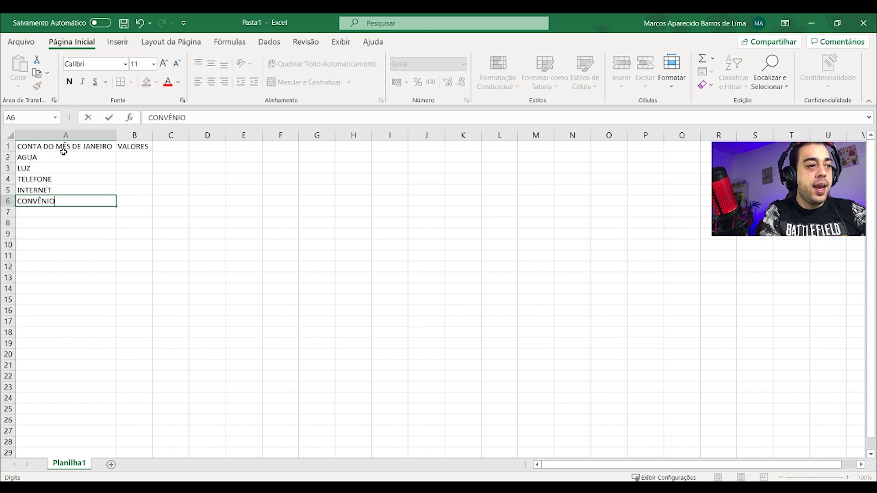
pyautogui.press('Return')
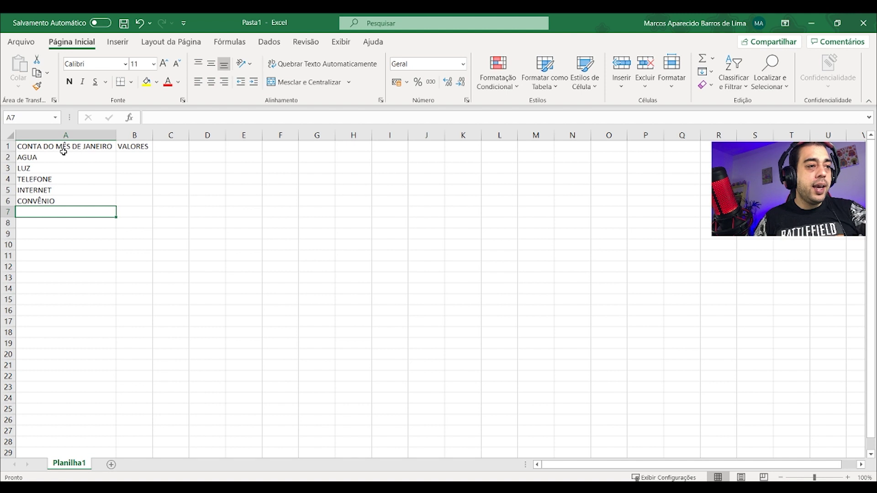
pyautogui.click(68, 160)
pyautogui.click(132, 156)
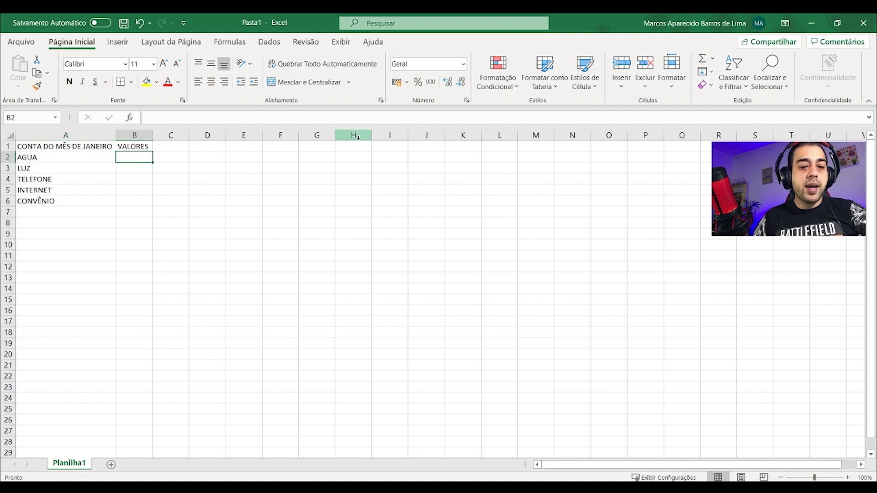
# Step: Enter the bill values 70, 80,5, 120, 70 and 400 in B2:B6
pyautogui.write('70')
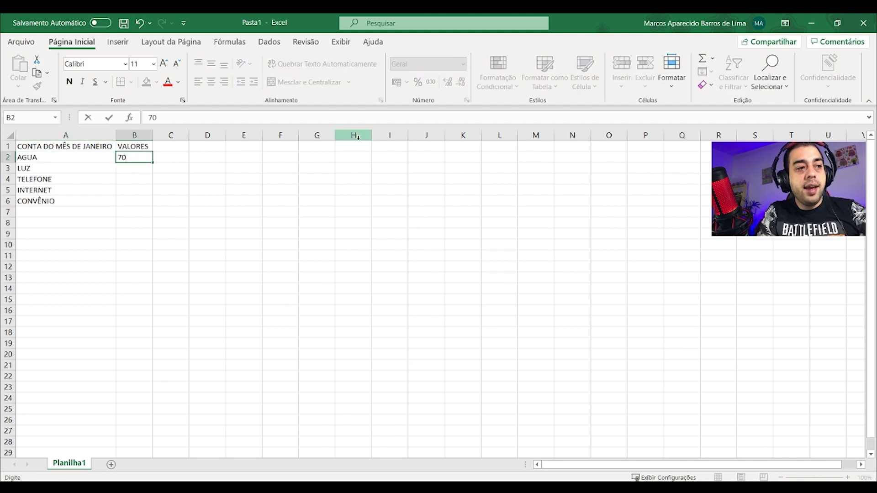
pyautogui.write(',00')
pyautogui.press('Return')
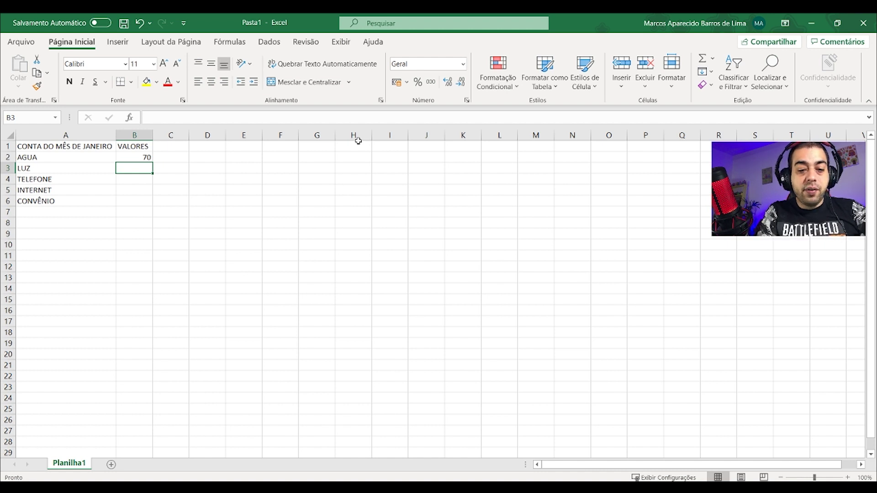
pyautogui.write('80,50')
pyautogui.press('Return')
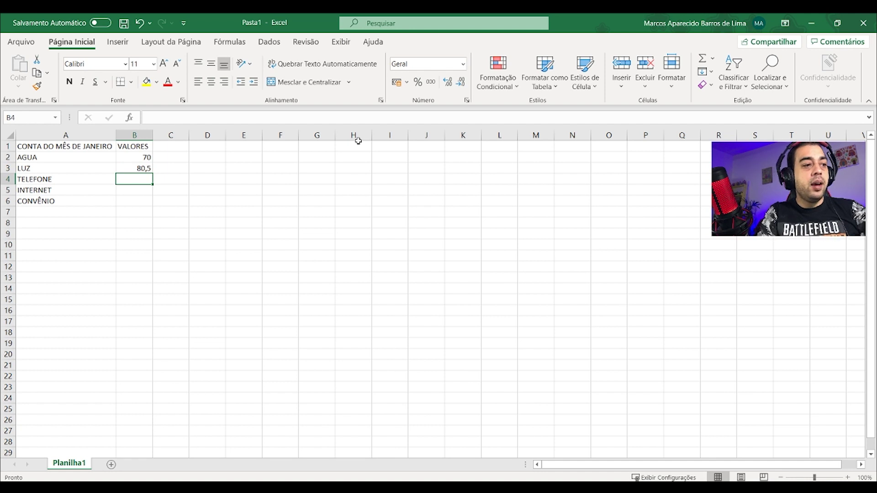
pyautogui.write('120,00')
pyautogui.press('Return')
pyautogui.write('70,00')
pyautogui.press('Return')
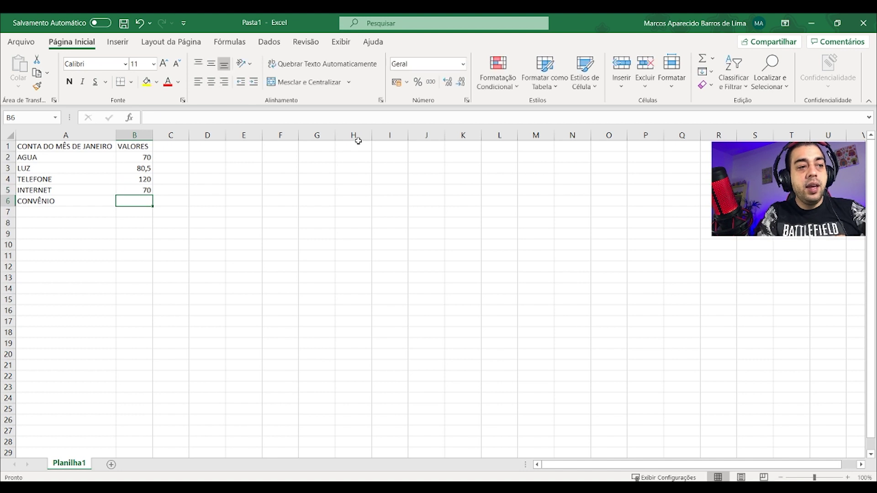
pyautogui.write('400,00')
pyautogui.press('Return')
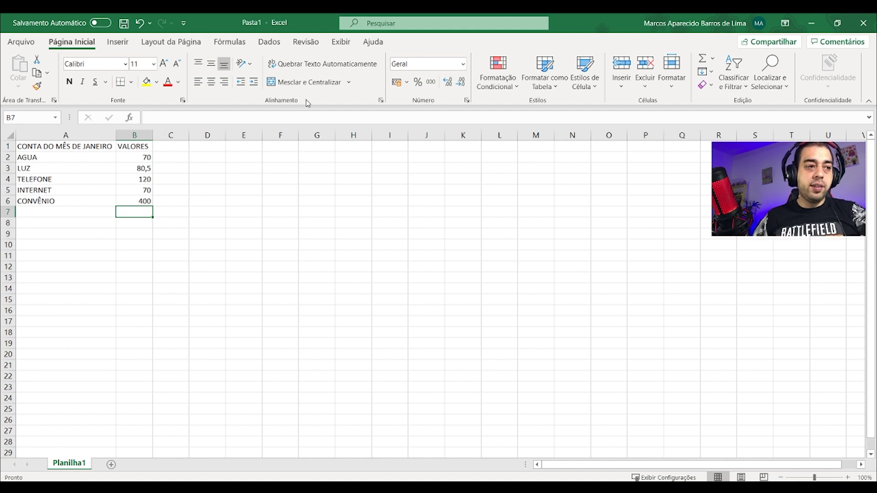
# Step: Begin typing the TOTAL label in cell A7
pyautogui.click(58, 213)
pyautogui.write('TOTA')
pyautogui.press('BackSpace')
pyautogui.press('BackSpace')
pyautogui.press('BackSpace')
pyautogui.press('BackSpace')
# Step: Finish the TOTAL label and AutoSum B2:B6 into B7, giving =SOMA(B2:B6) = 740,5
pyautogui.write('TOTAL')
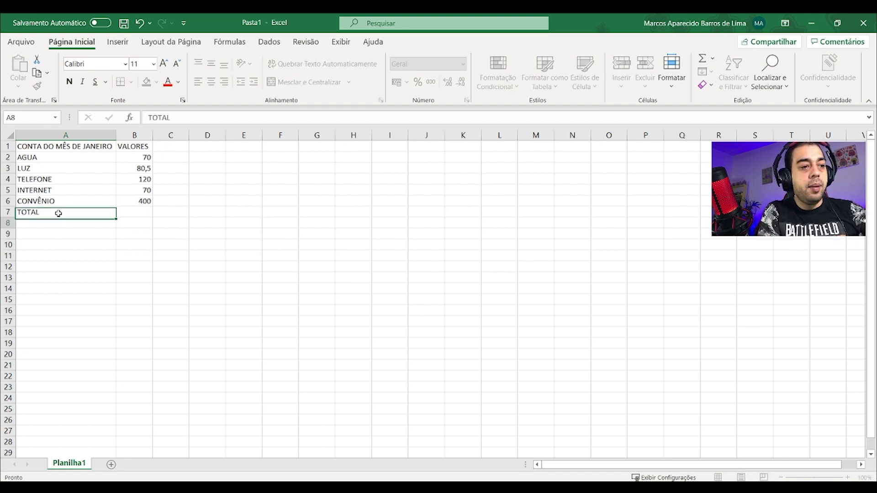
pyautogui.press('Return')
pyautogui.moveTo(127, 212); pyautogui.dragTo(136, 146)
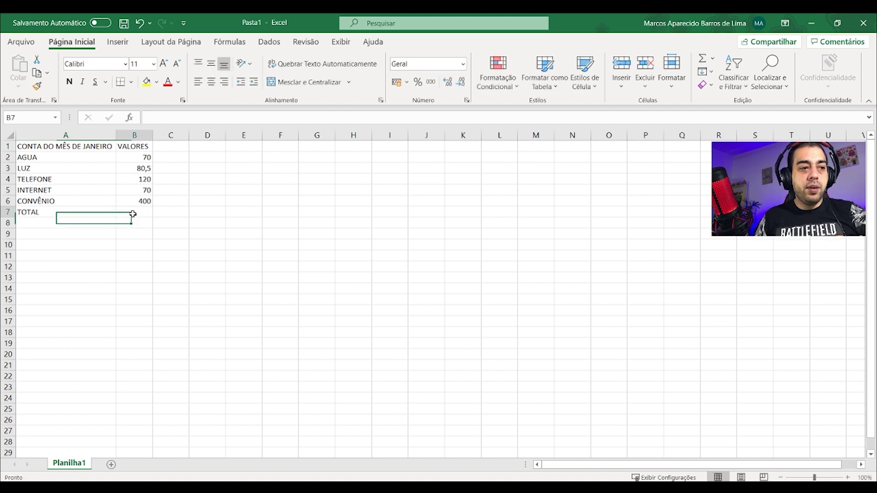
pyautogui.hotkey('shift', 'Down')
pyautogui.hotkey('shift', 'Down')
pyautogui.hotkey('shift', 'Down')
pyautogui.moveTo(125, 134); pyautogui.dragTo(115, 202)
pyautogui.click(133, 221)
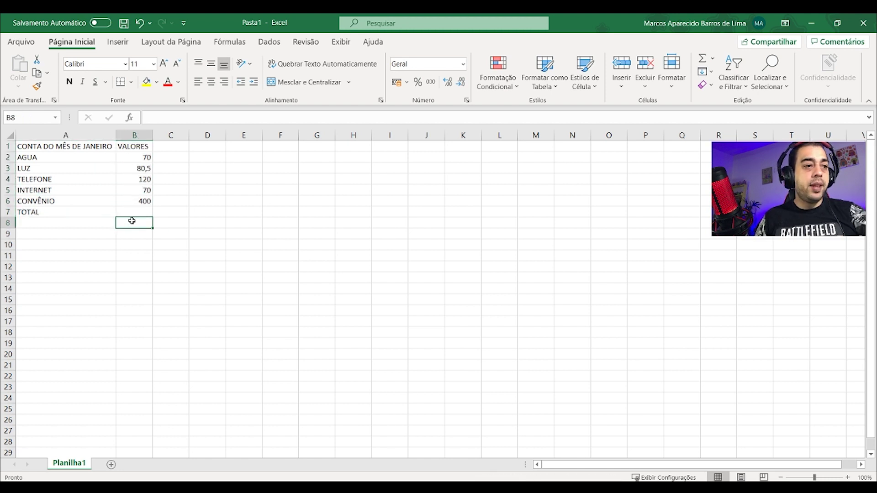
pyautogui.click(134, 211)
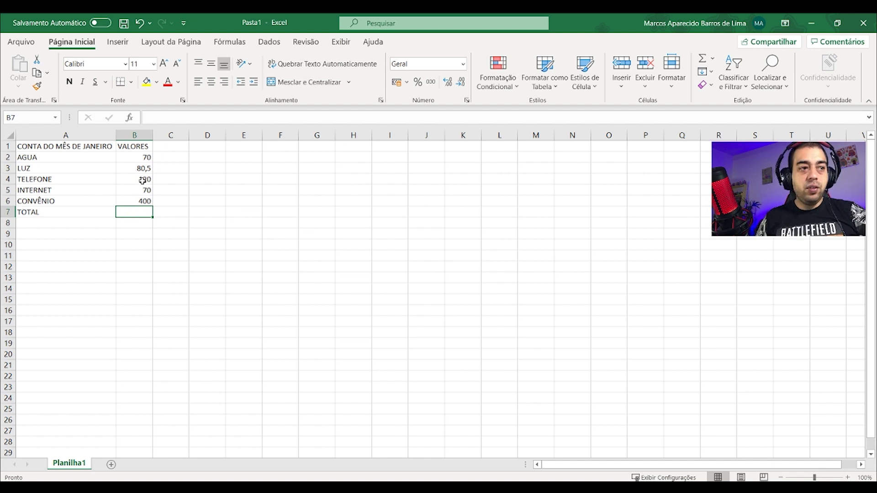
pyautogui.moveTo(143, 155); pyautogui.dragTo(139, 211)
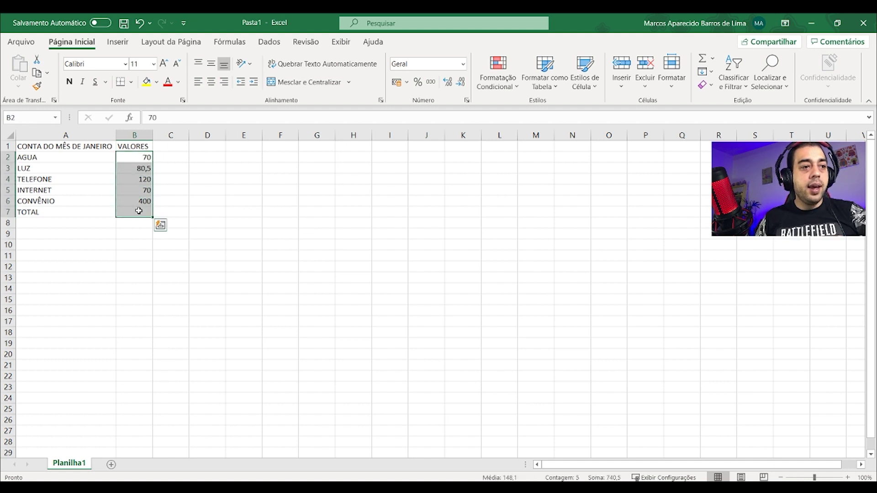
pyautogui.click(139, 211)
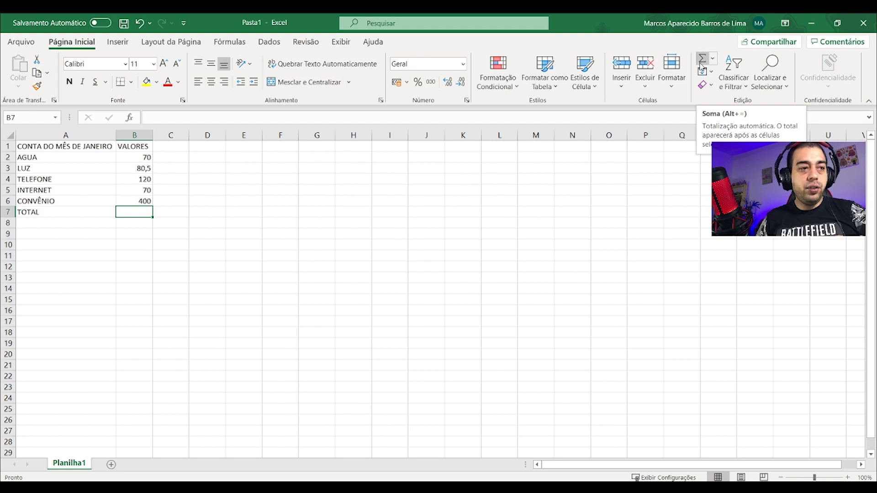
pyautogui.click(703, 60)
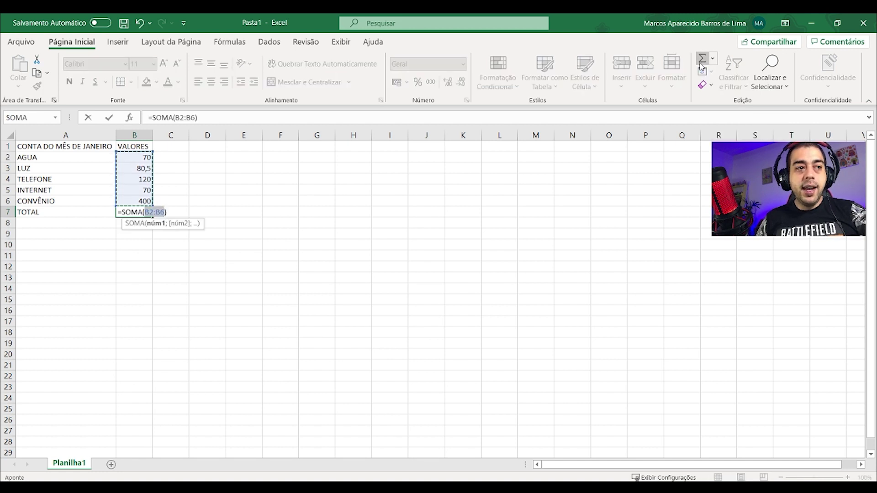
pyautogui.press('Return')
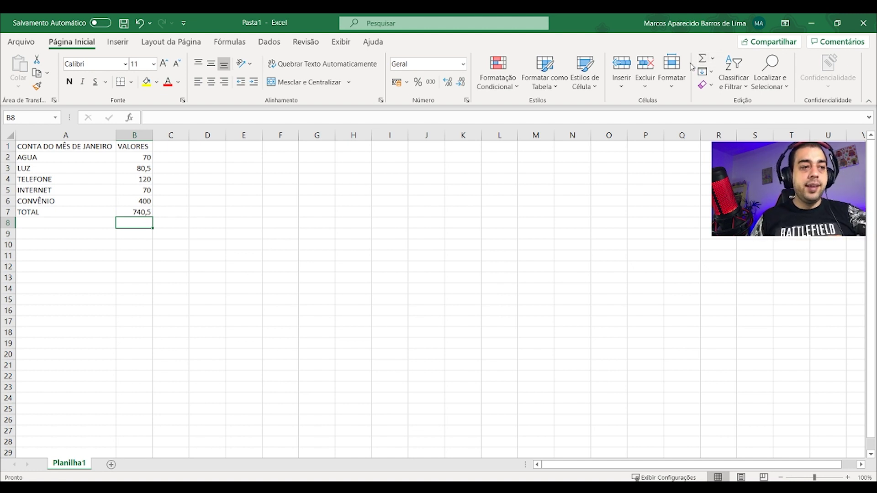
pyautogui.moveTo(138, 211); pyautogui.dragTo(149, 166)
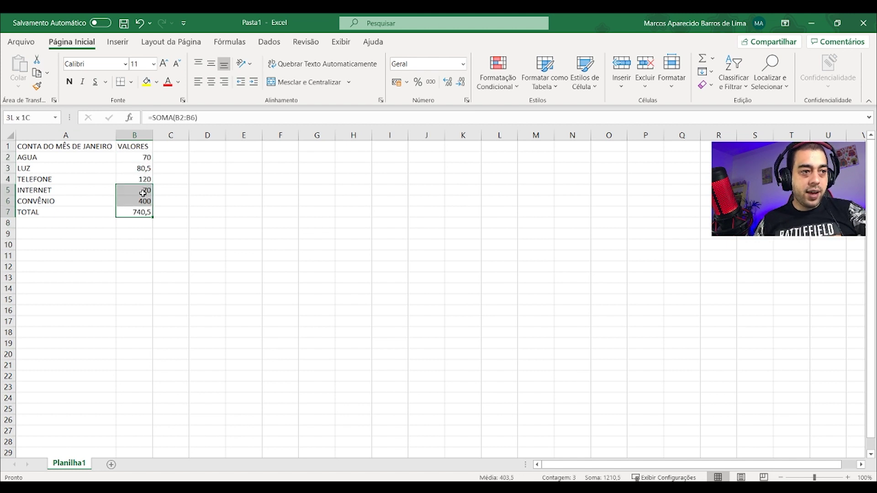
pyautogui.moveTo(149, 166)
pyautogui.mouseDown()
pyautogui.moveTo(144, 197)
pyautogui.moveTo(143, 160)
pyautogui.mouseUp()
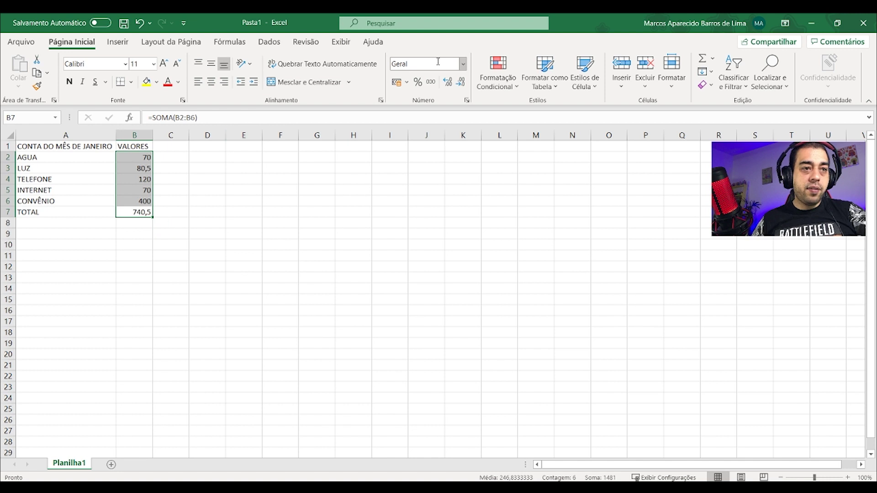
pyautogui.click(407, 85)
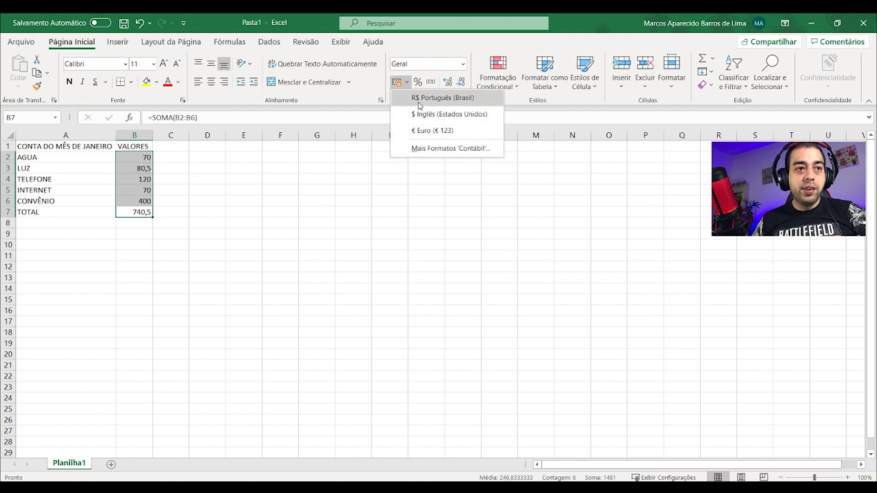
pyautogui.click(459, 101)
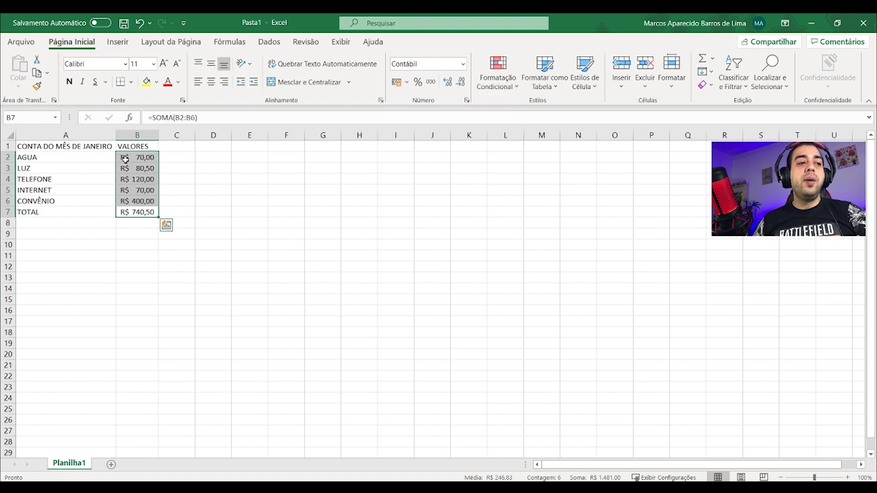
pyautogui.hotkey('ctrl', 'q')
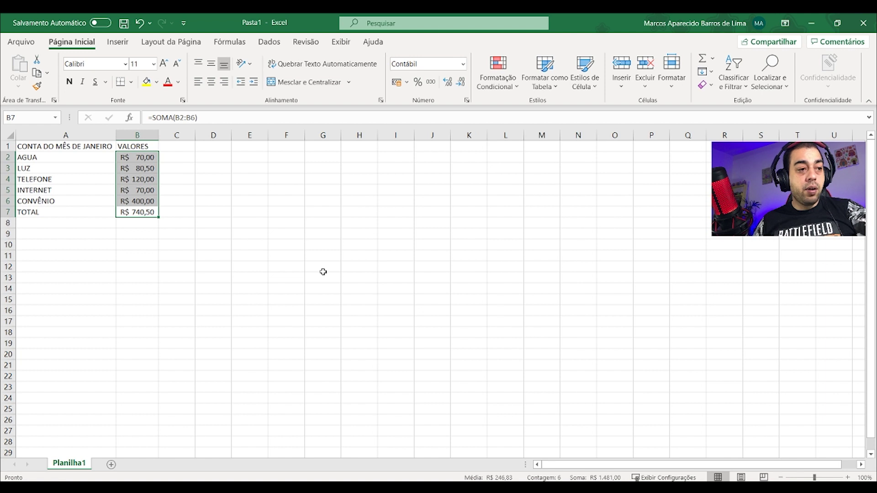
pyautogui.press('Escape')
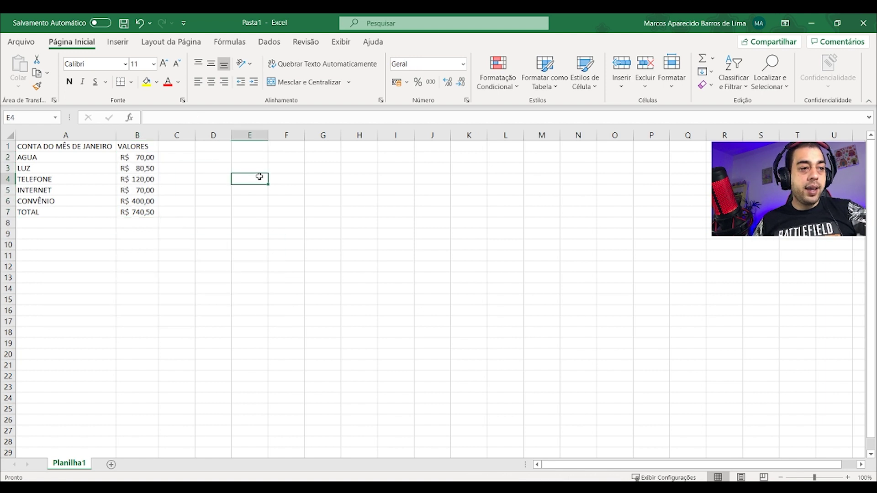
pyautogui.hotkey('ctrl', 'z')
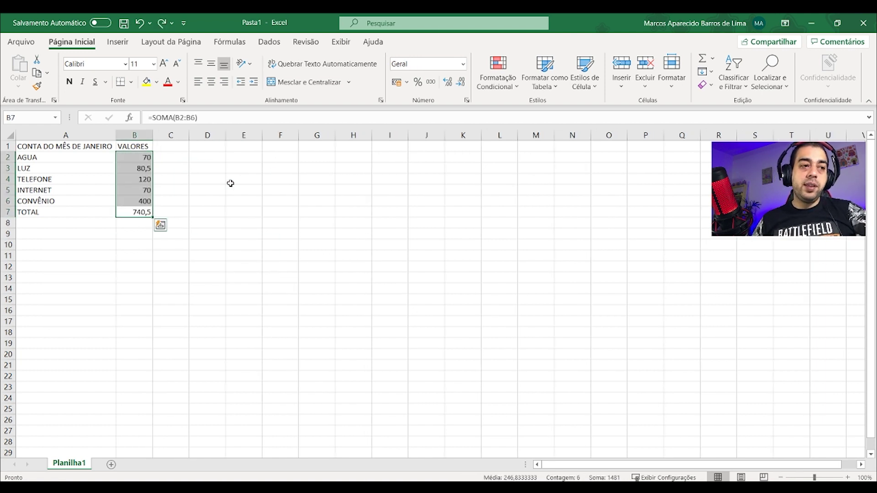
# Step: Format the bill values as Moeda currency with the R$ symbol and 2 decimal places
pyautogui.rightClick(145, 184)
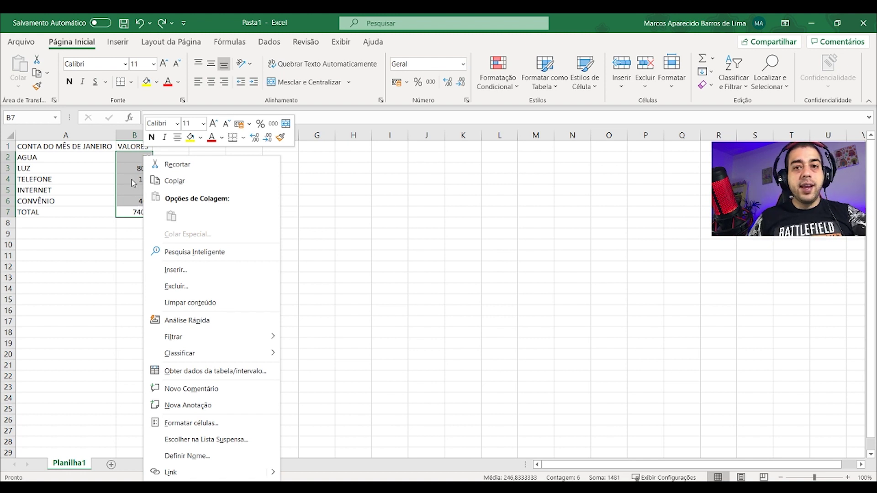
pyautogui.click(209, 425)
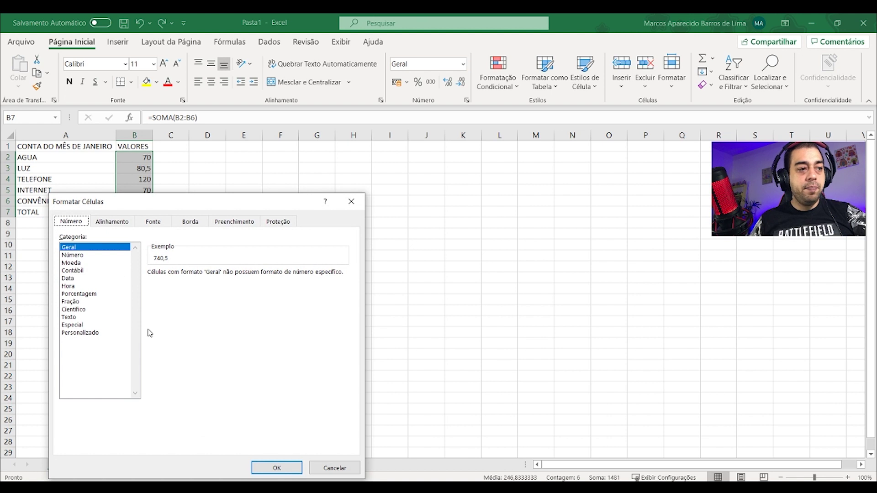
pyautogui.click(74, 263)
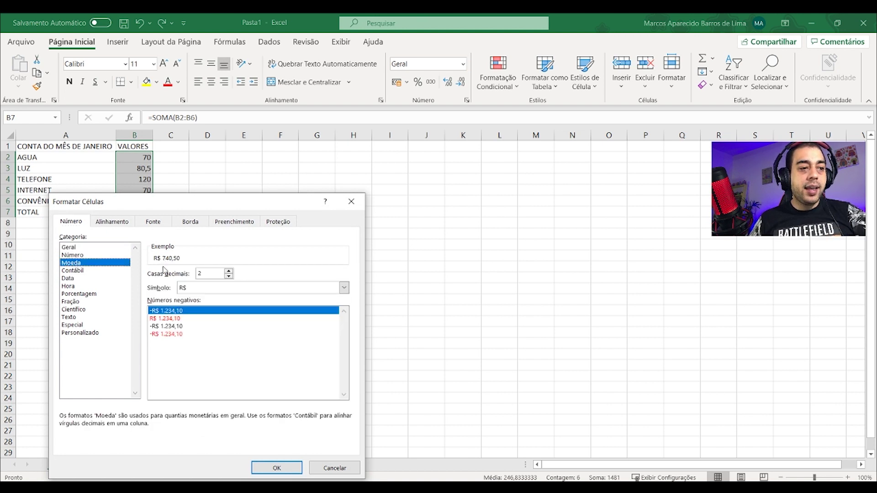
pyautogui.click(193, 289)
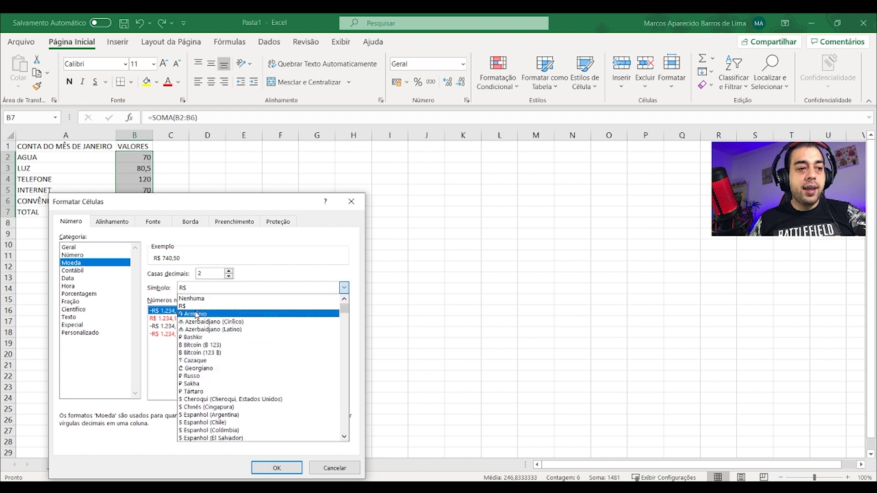
pyautogui.click(192, 307)
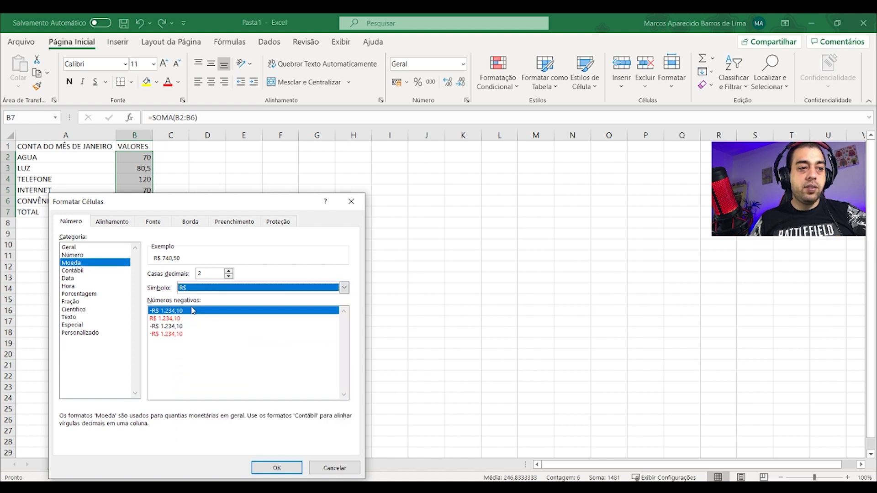
pyautogui.doubleClick(228, 276)
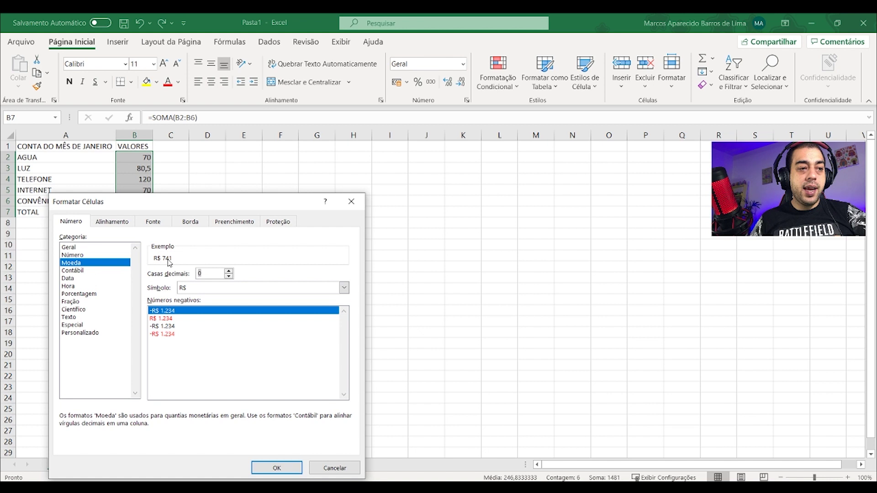
pyautogui.click(229, 271)
pyautogui.click(229, 272)
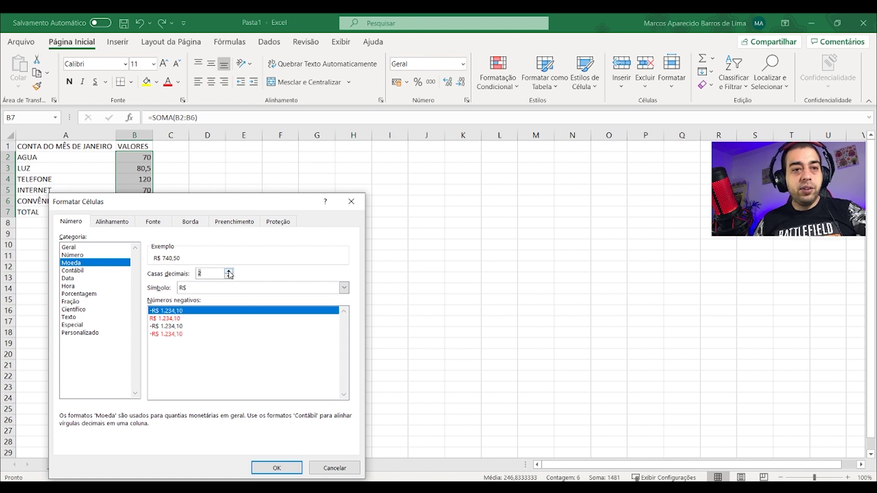
pyautogui.click(276, 469)
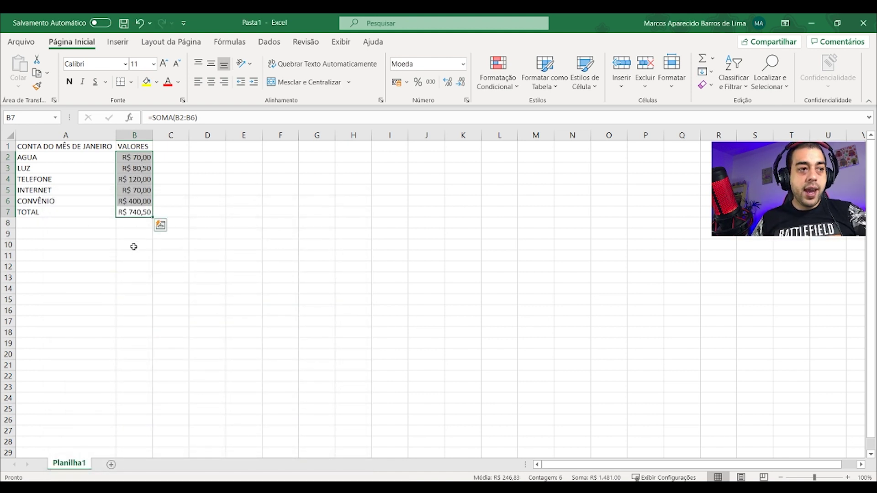
pyautogui.click(138, 213)
pyautogui.press('Delete')
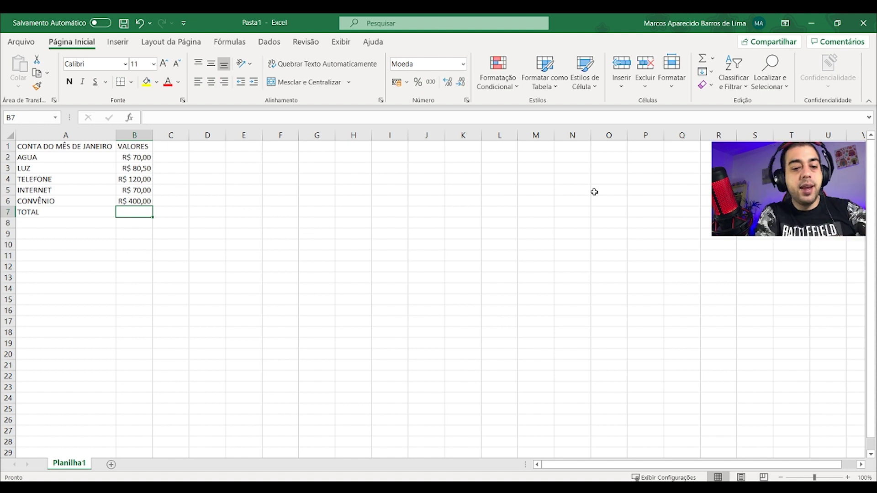
pyautogui.write('=')
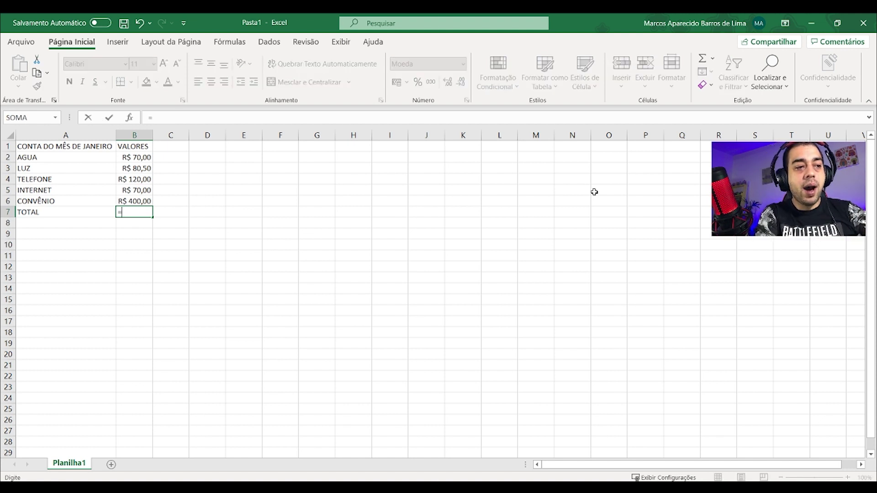
pyautogui.write('SOMA')
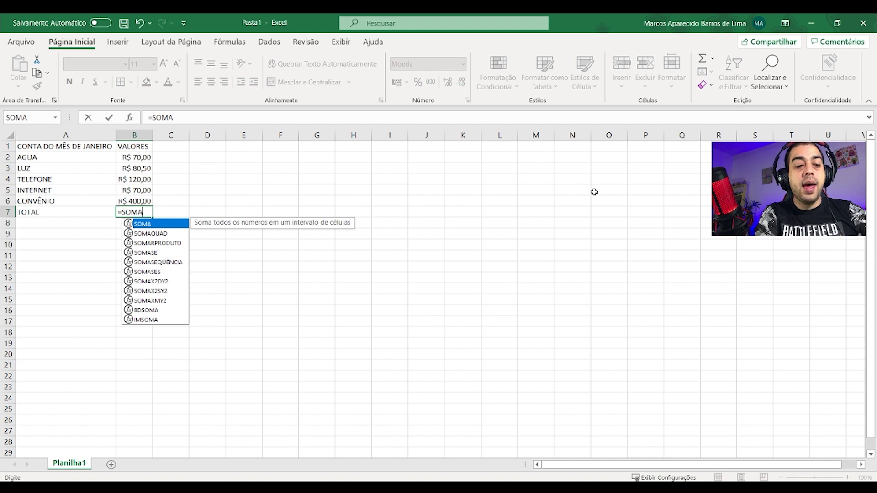
pyautogui.write('(')
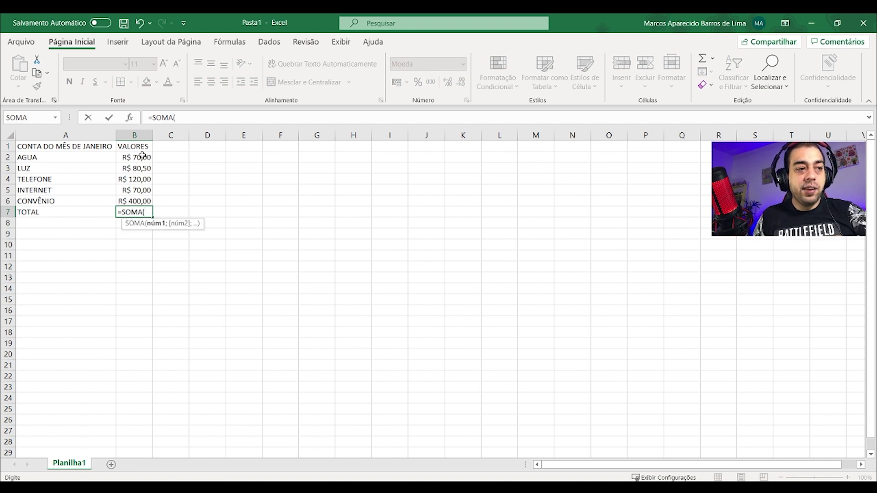
pyautogui.moveTo(137, 157); pyautogui.dragTo(138, 202)
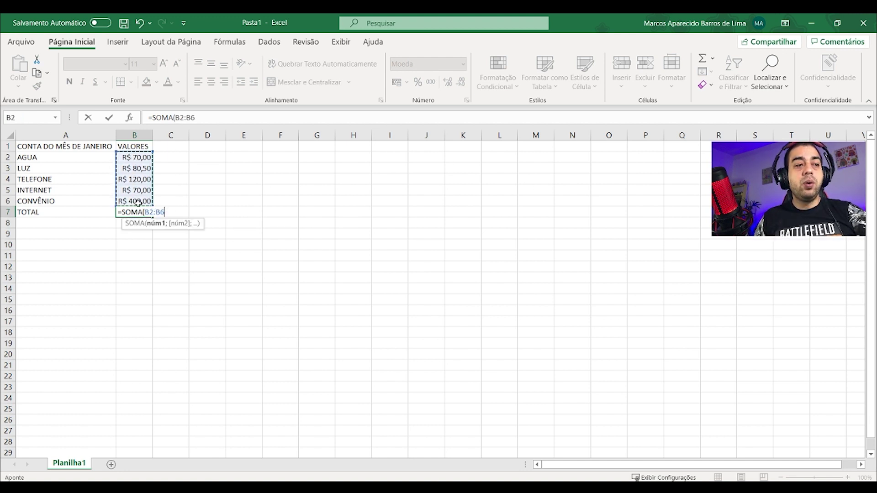
pyautogui.write(')')
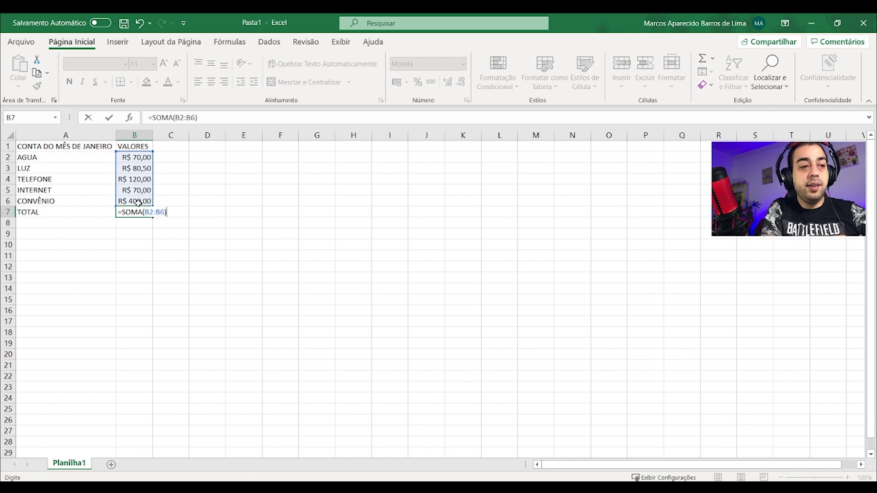
pyautogui.press('Return')
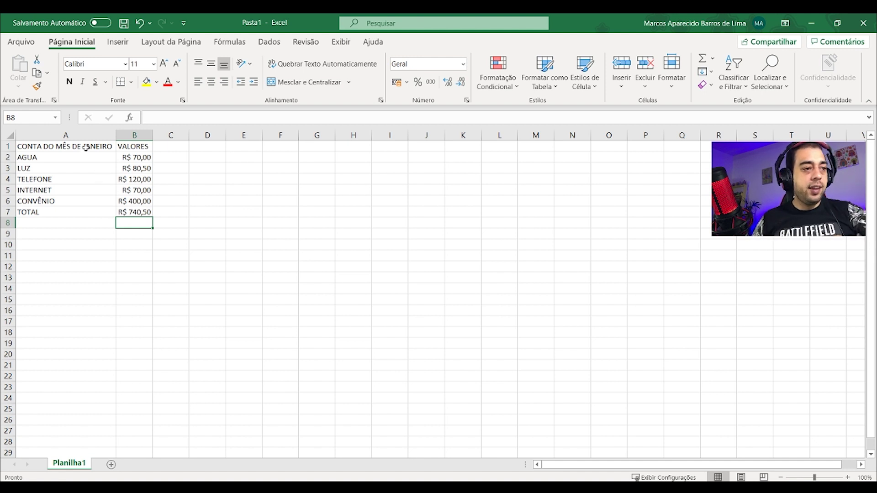
# Step: Bold the header cells A1:B1 and the TOTAL row A7:B7
pyautogui.moveTo(87, 147); pyautogui.dragTo(128, 210)
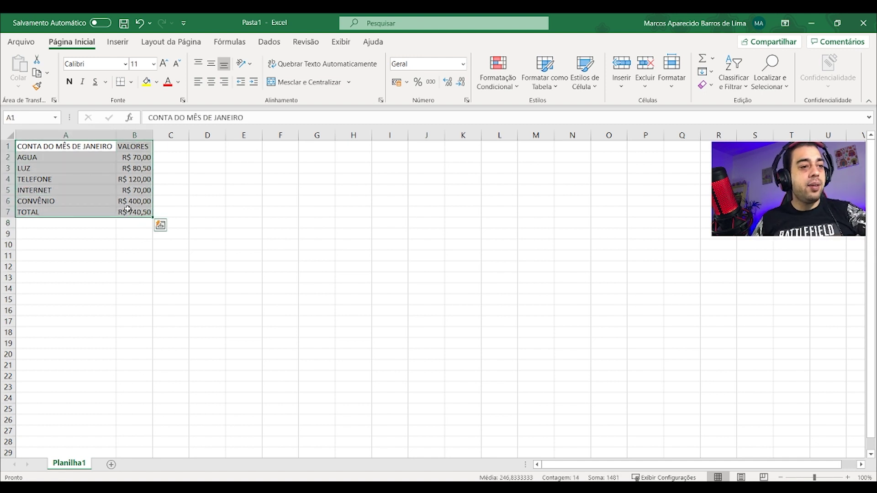
pyautogui.click(135, 288)
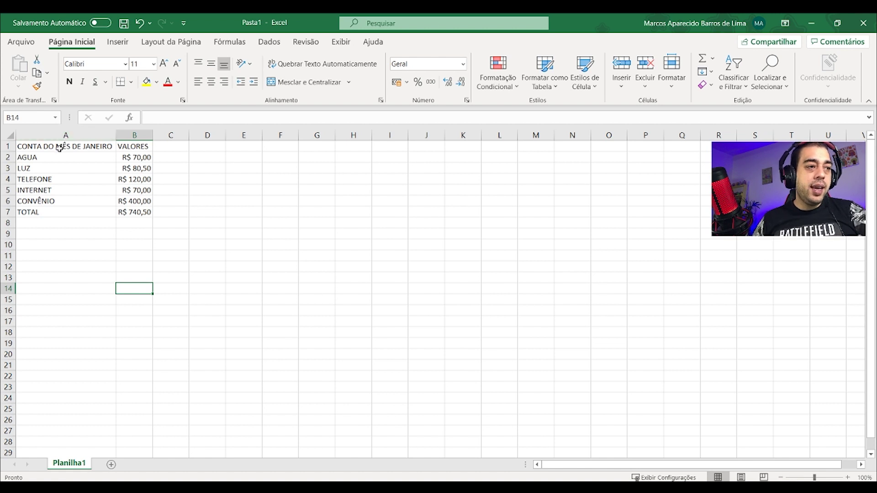
pyautogui.click(72, 147)
pyautogui.moveTo(73, 146); pyautogui.dragTo(137, 146)
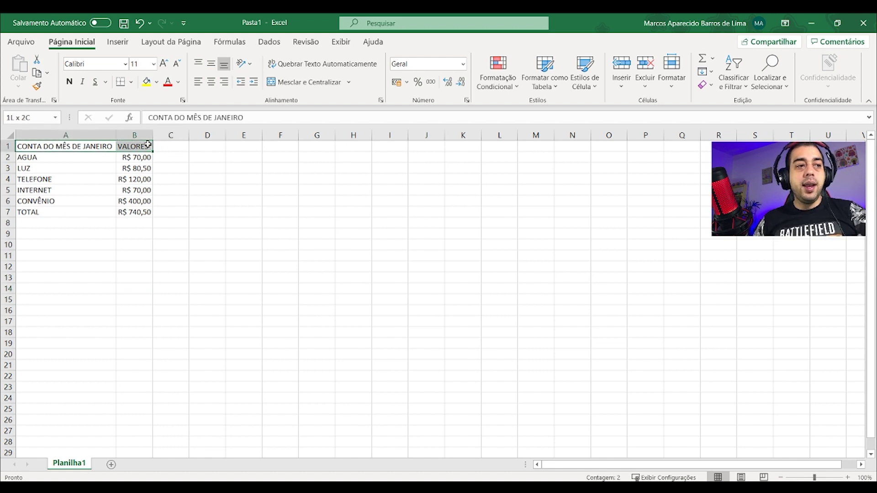
pyautogui.click(69, 81)
pyautogui.click(122, 255)
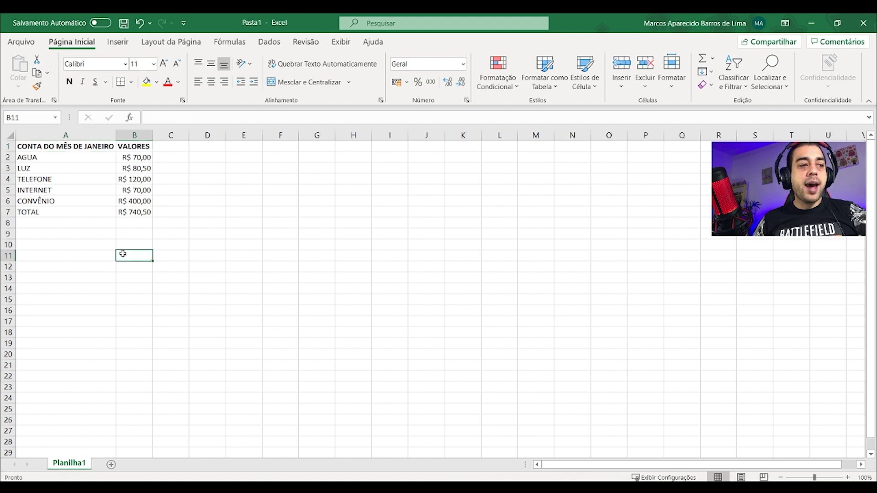
pyautogui.click(67, 214)
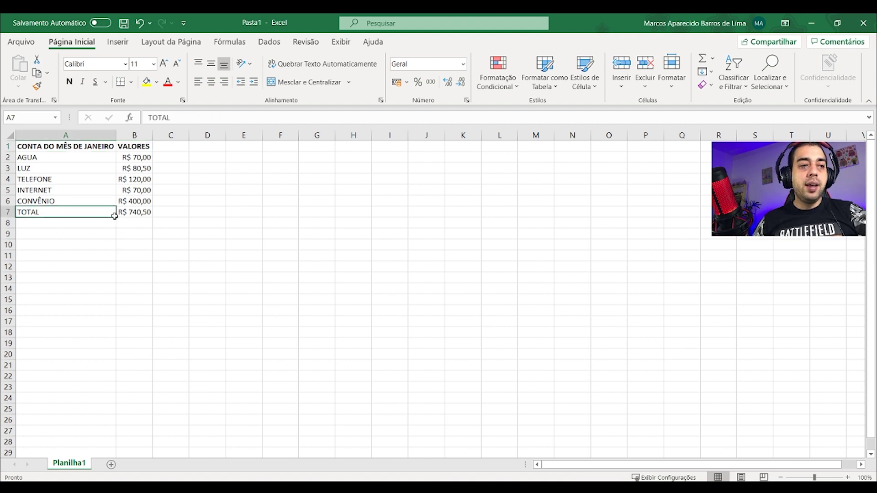
pyautogui.moveTo(115, 215); pyautogui.dragTo(135, 213)
pyautogui.click(69, 81)
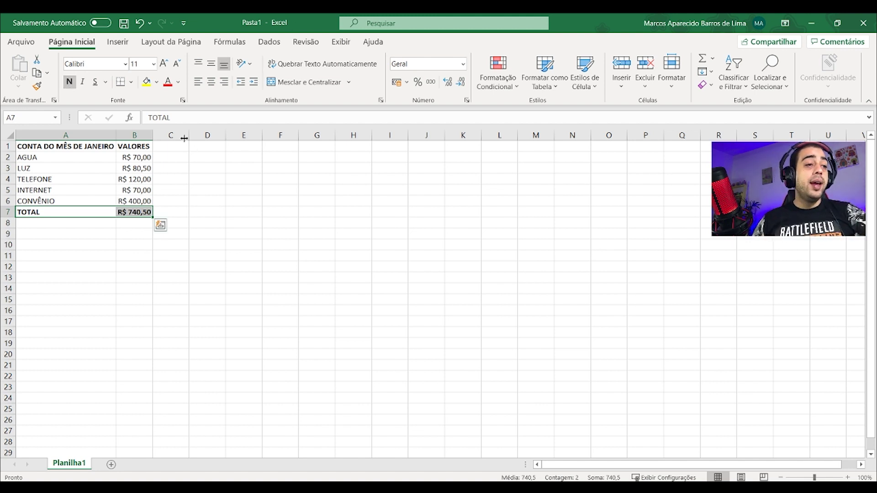
pyautogui.moveTo(84, 147); pyautogui.dragTo(97, 194)
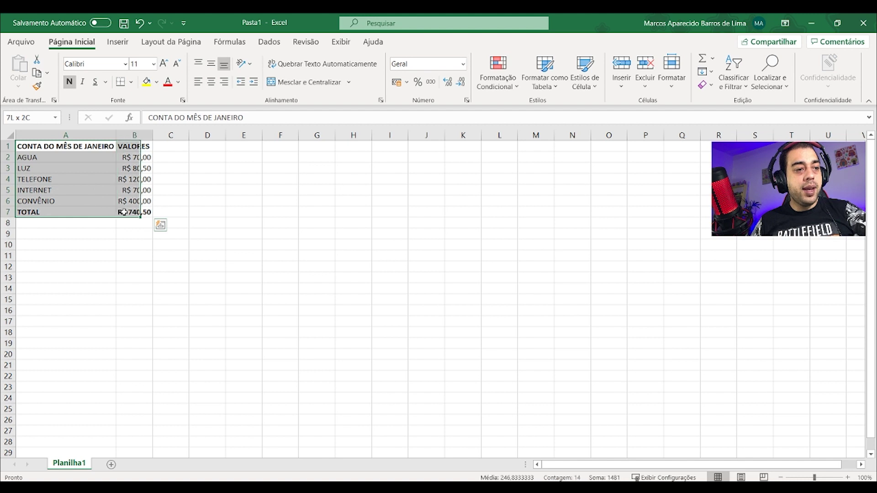
# Step: Apply Todas as Bordas to the range A1:B7
pyautogui.moveTo(97, 194); pyautogui.dragTo(134, 212)
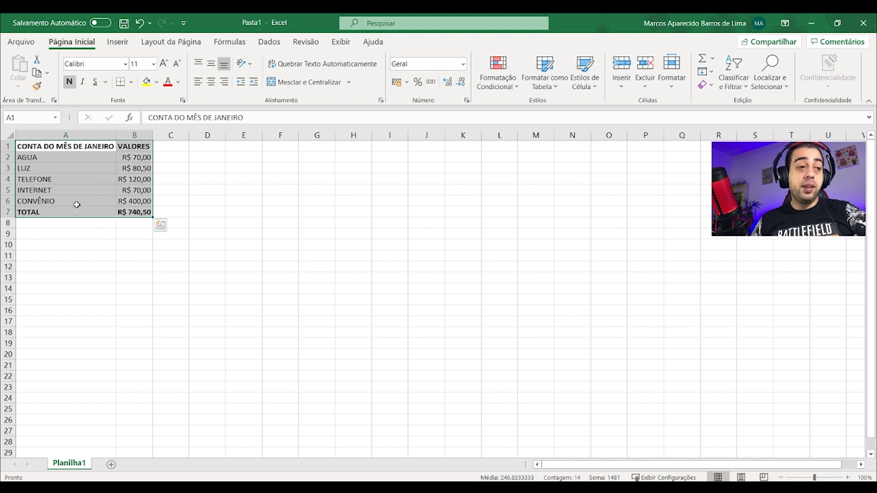
pyautogui.click(132, 84)
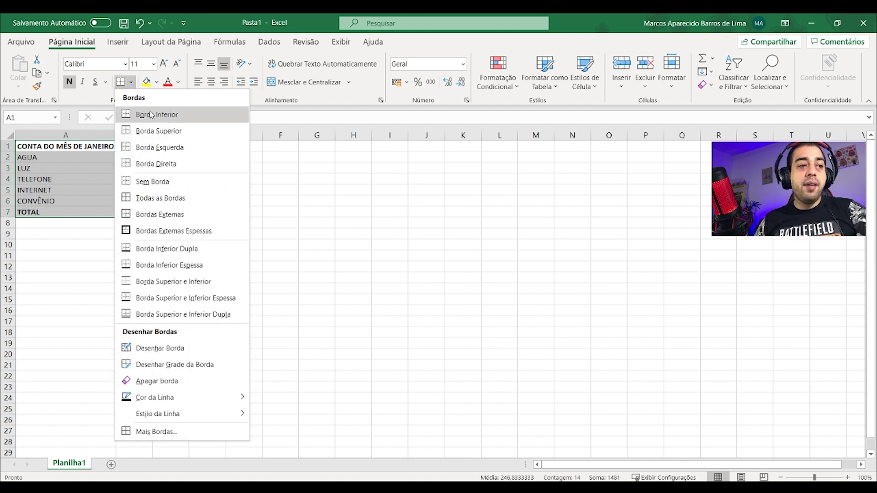
pyautogui.click(170, 200)
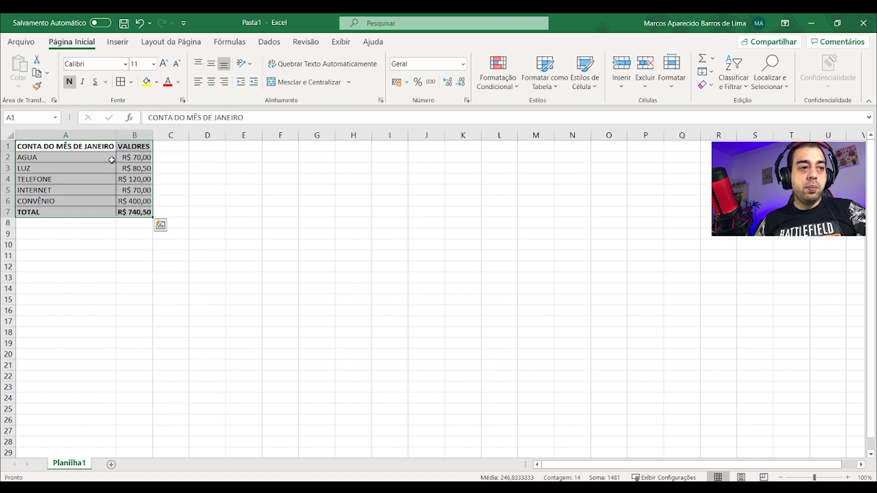
pyautogui.click(231, 264)
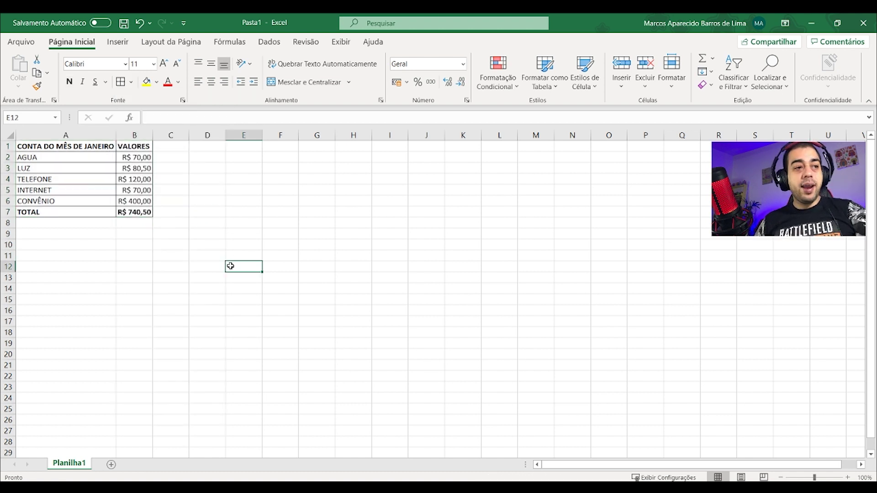
pyautogui.moveTo(143, 214); pyautogui.dragTo(42, 162)
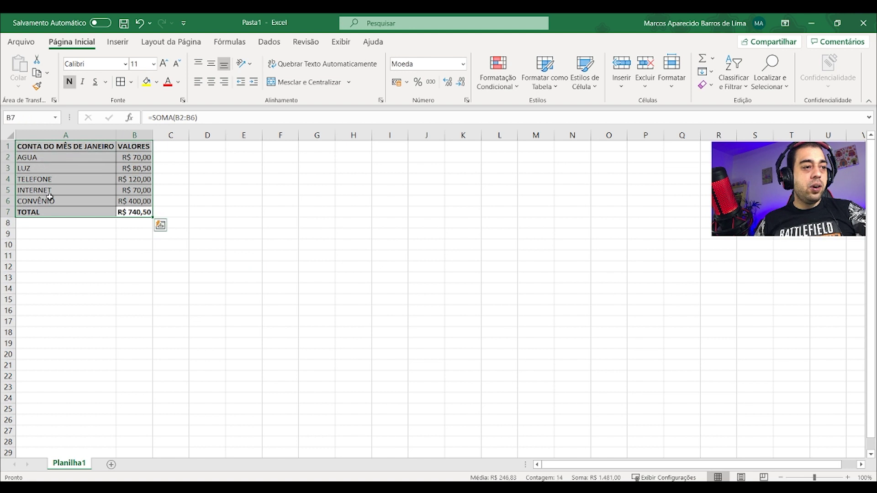
pyautogui.click(98, 276)
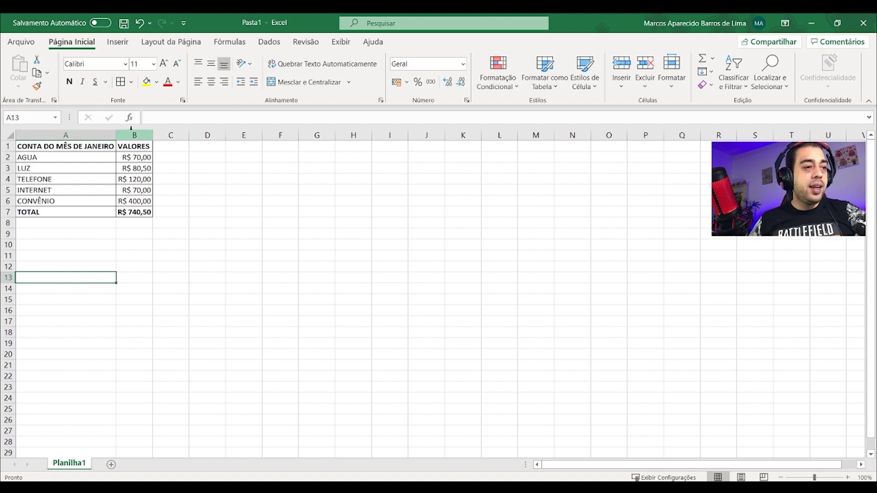
pyautogui.moveTo(87, 148); pyautogui.dragTo(130, 144)
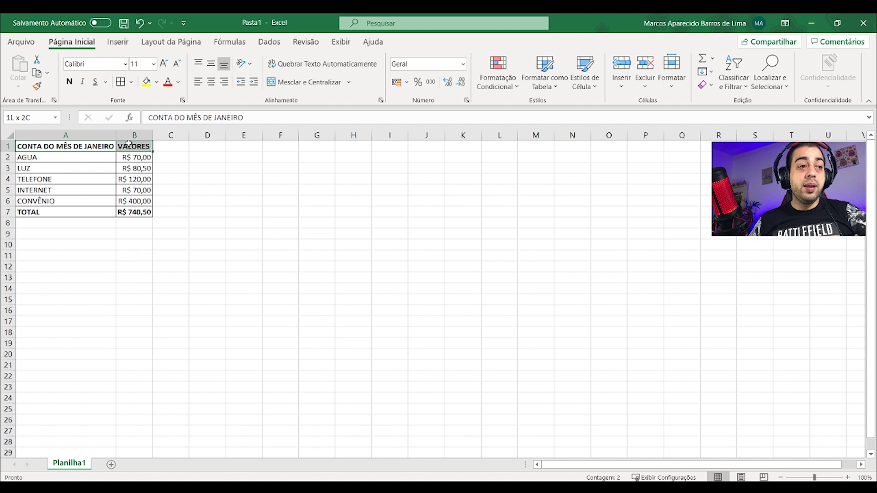
pyautogui.click(157, 83)
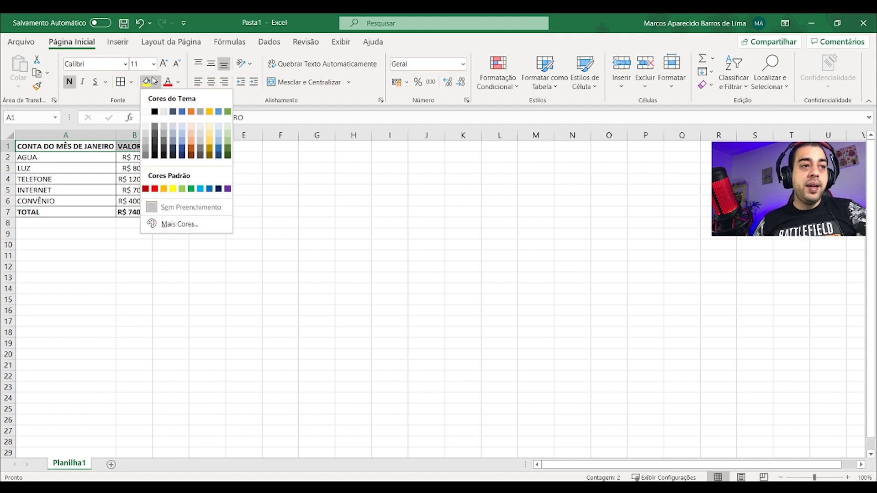
pyautogui.press('Escape')
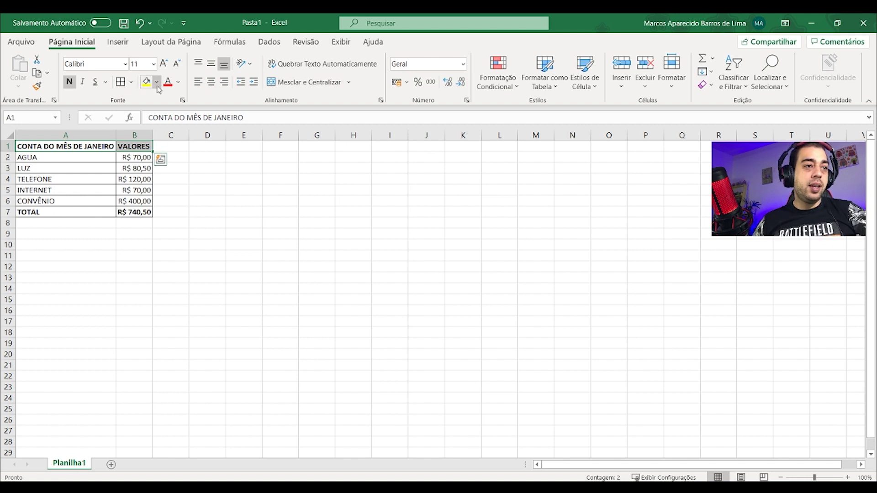
pyautogui.click(157, 84)
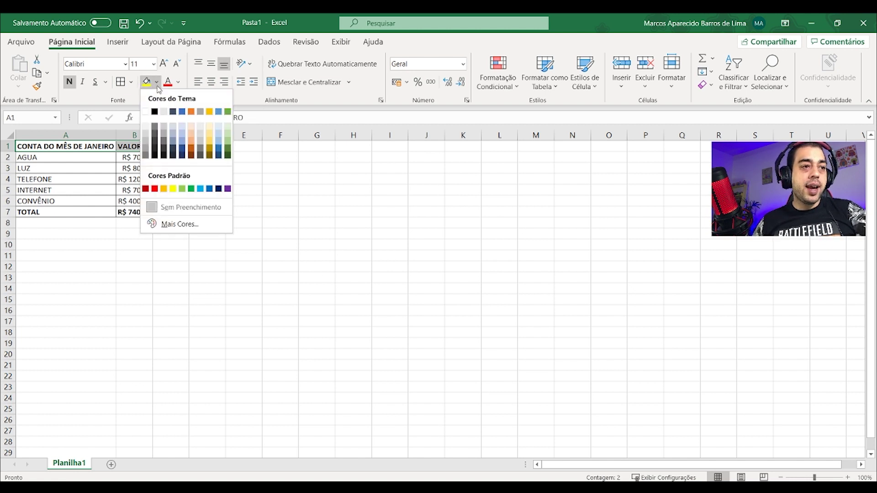
pyautogui.click(155, 112)
pyautogui.click(179, 82)
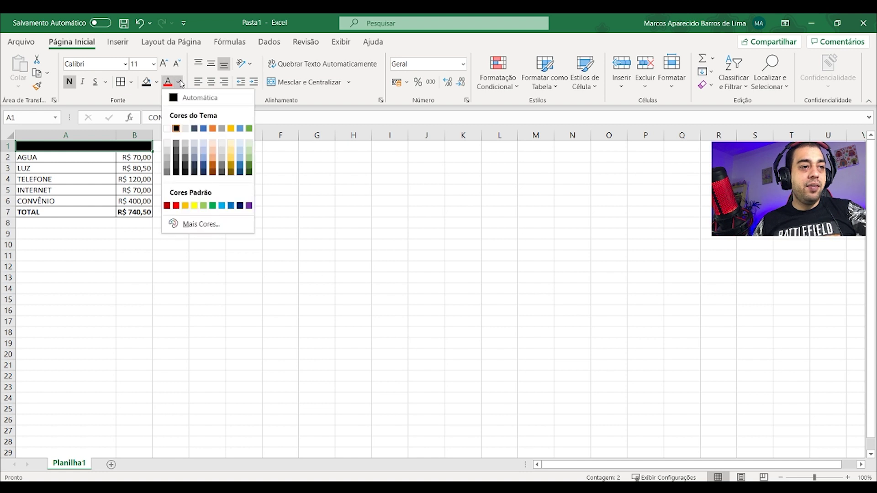
pyautogui.click(167, 129)
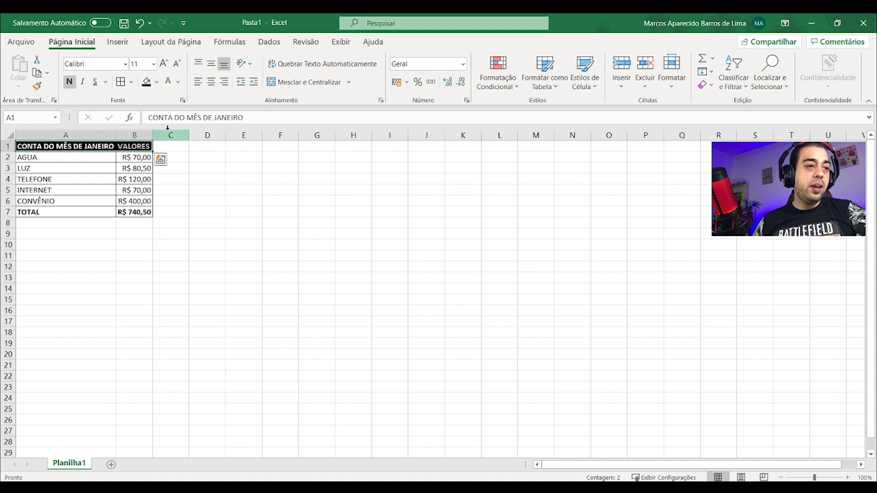
pyautogui.click(203, 214)
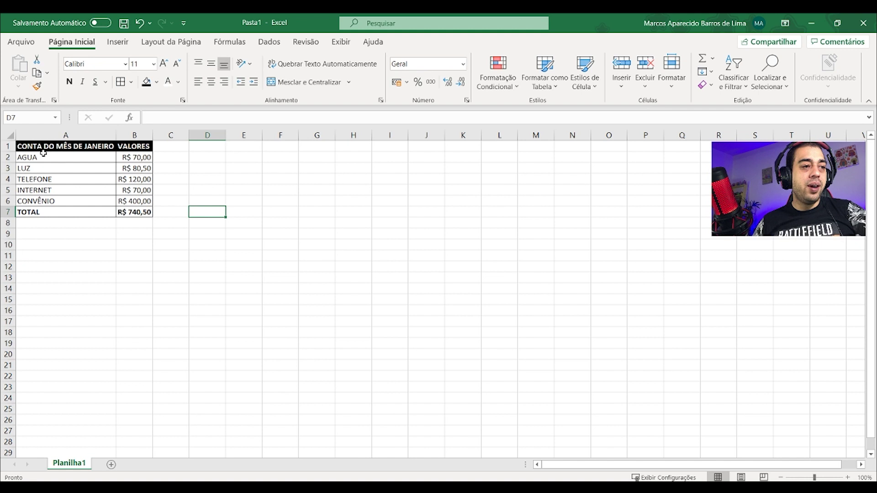
pyautogui.click(63, 157)
pyautogui.moveTo(63, 157); pyautogui.dragTo(134, 157)
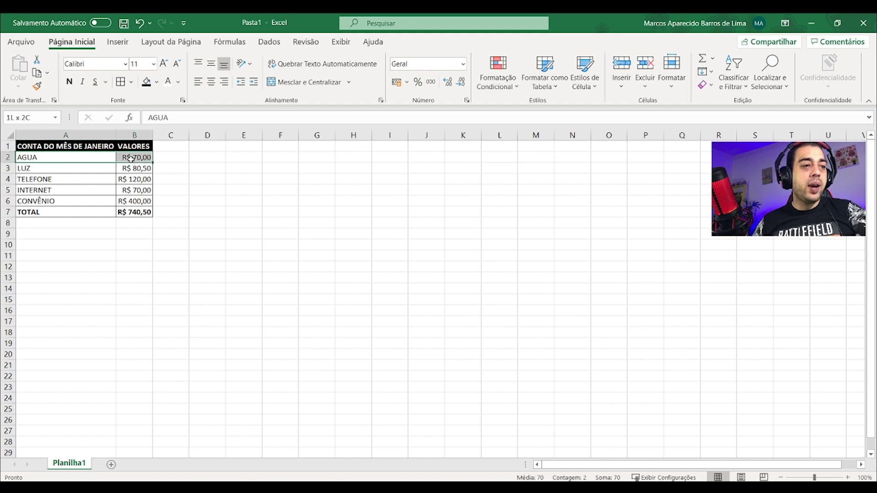
pyautogui.click(156, 83)
pyautogui.click(182, 135)
pyautogui.click(73, 167)
pyautogui.moveTo(137, 168); pyautogui.dragTo(137, 168)
pyautogui.click(157, 82)
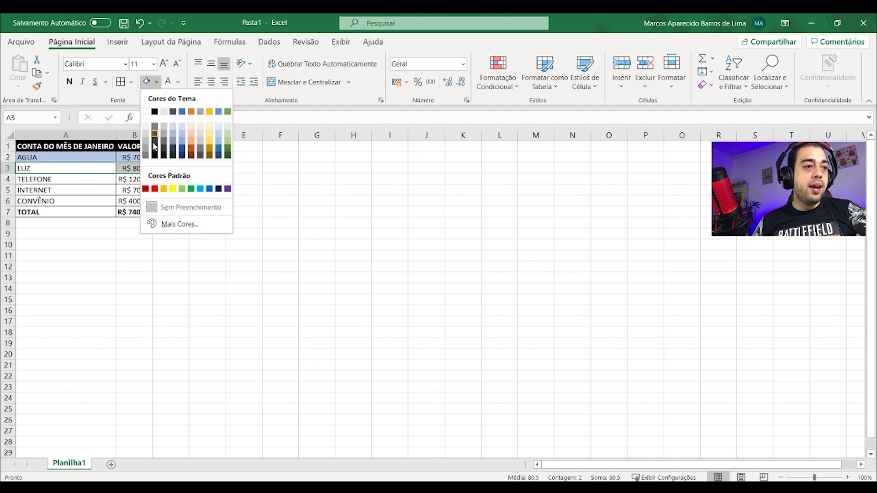
pyautogui.click(155, 188)
pyautogui.moveTo(48, 180); pyautogui.dragTo(127, 181)
pyautogui.click(156, 82)
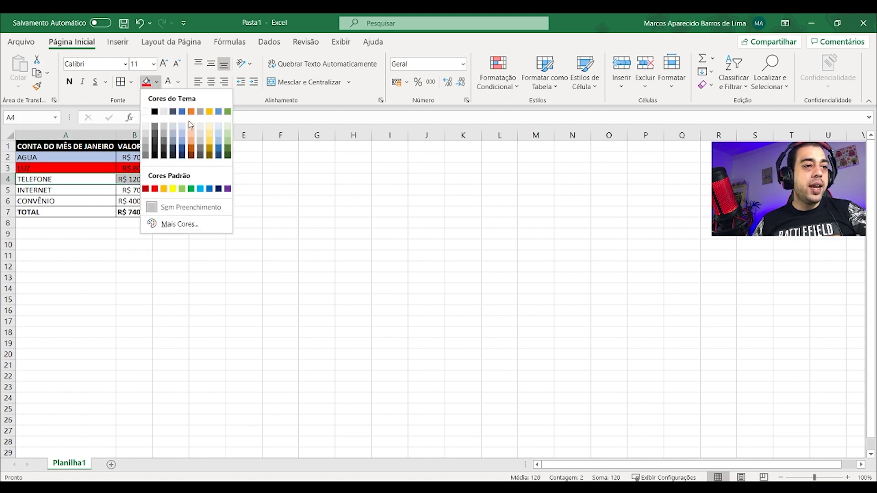
pyautogui.click(173, 189)
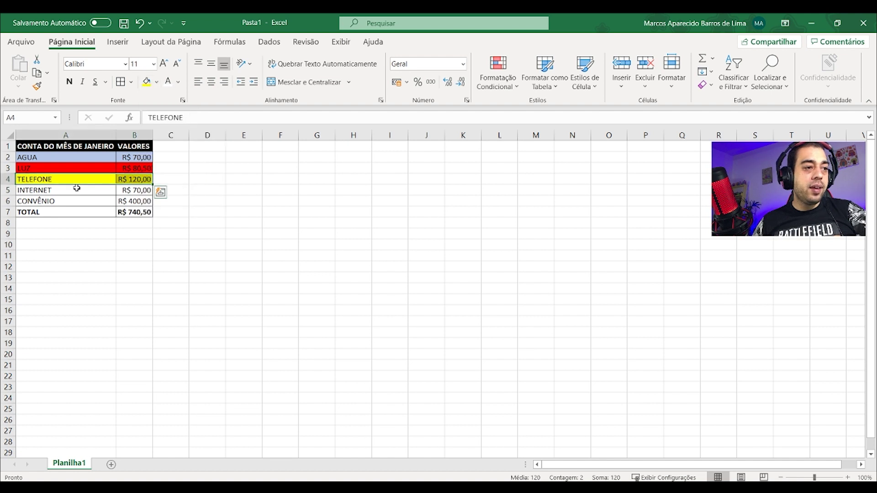
pyautogui.click(68, 190)
pyautogui.moveTo(135, 183); pyautogui.dragTo(146, 191)
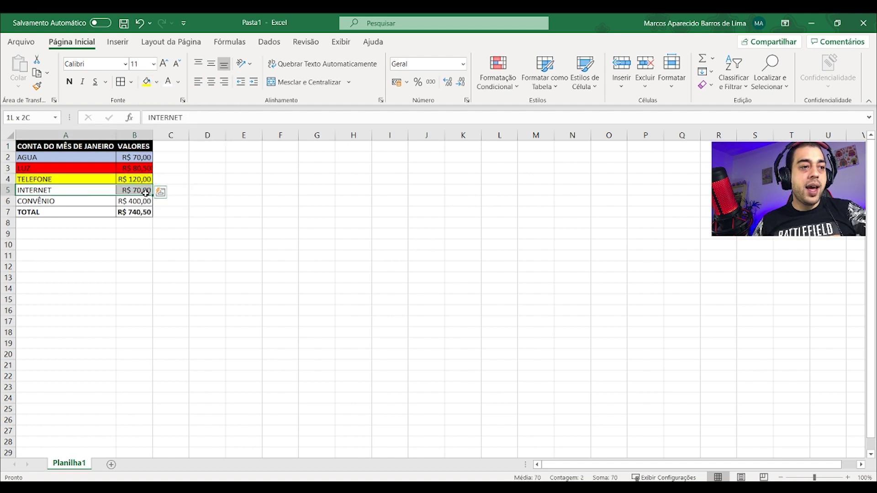
pyautogui.click(156, 82)
pyautogui.click(227, 131)
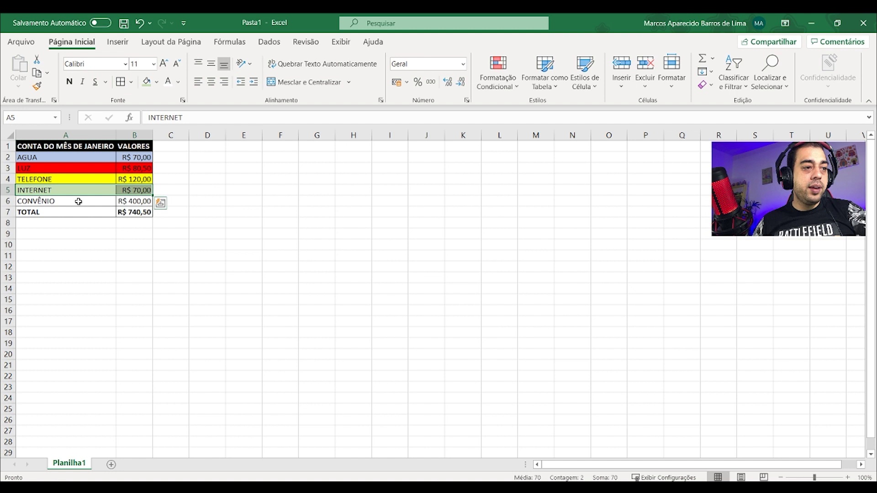
pyautogui.moveTo(77, 201); pyautogui.dragTo(122, 201)
pyautogui.click(156, 82)
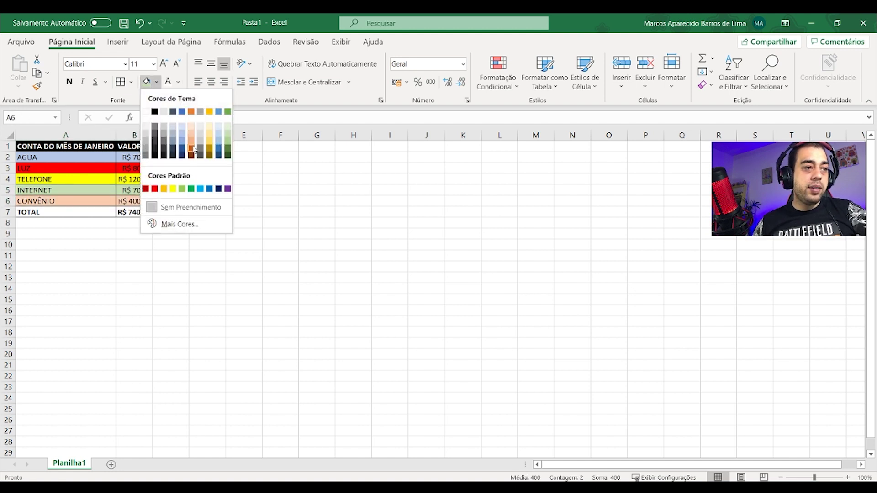
pyautogui.click(191, 131)
pyautogui.moveTo(149, 213); pyautogui.dragTo(82, 218)
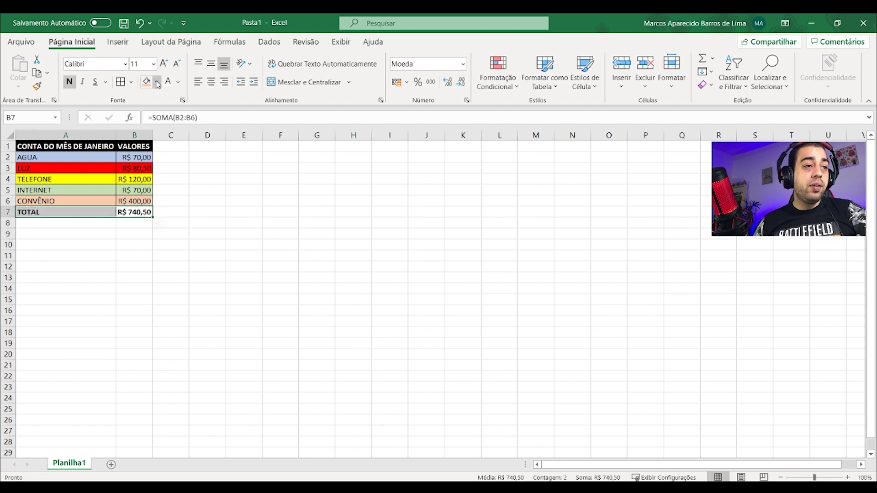
pyautogui.click(156, 82)
pyautogui.click(155, 157)
pyautogui.click(169, 82)
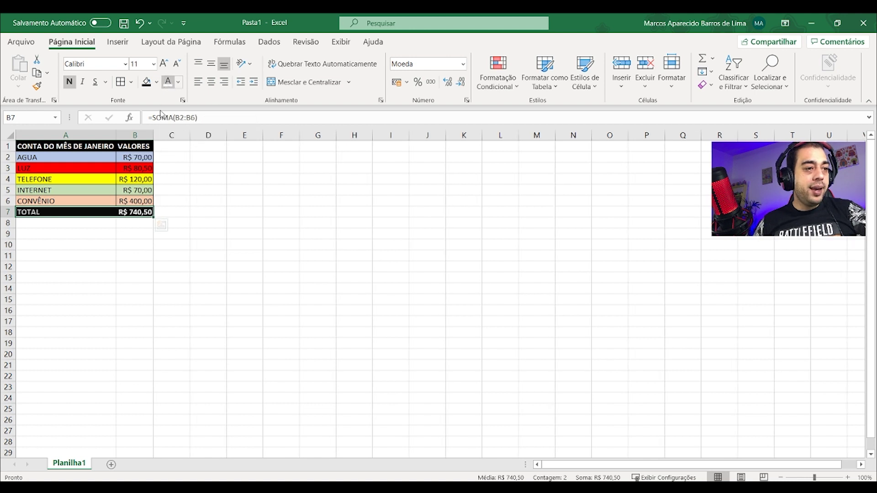
pyautogui.click(135, 278)
pyautogui.moveTo(44, 152); pyautogui.dragTo(137, 211)
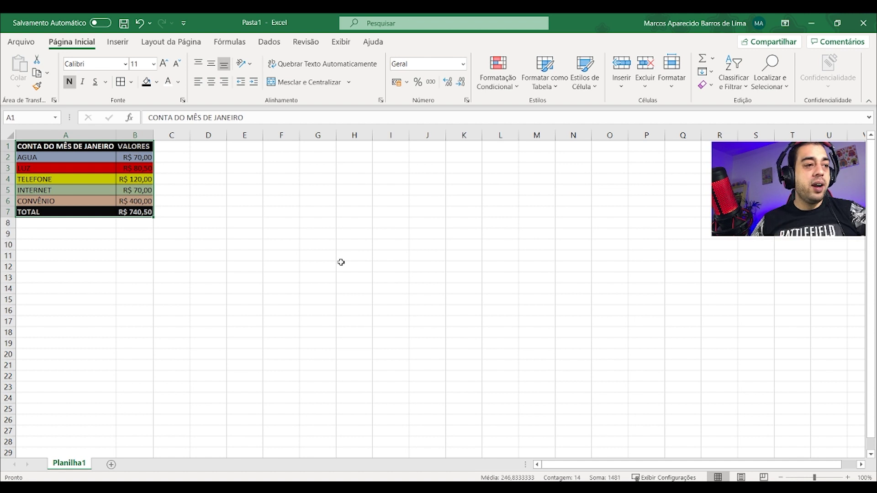
pyautogui.click(281, 299)
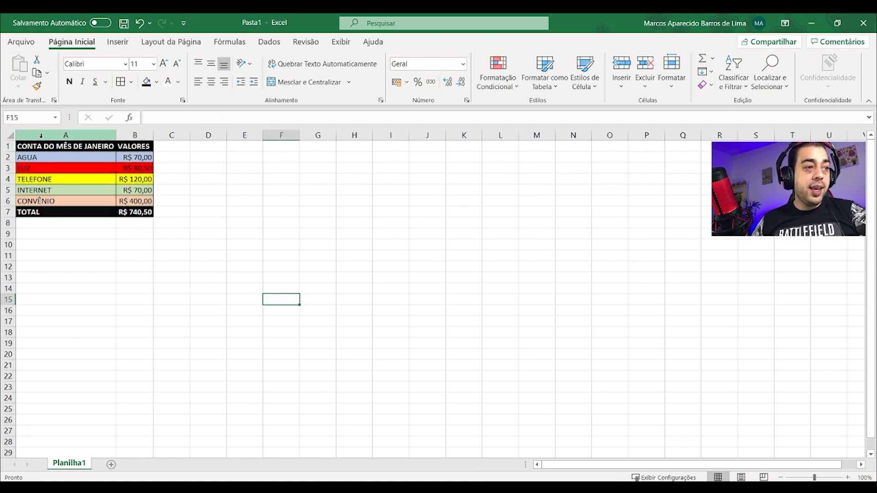
pyautogui.click(58, 146)
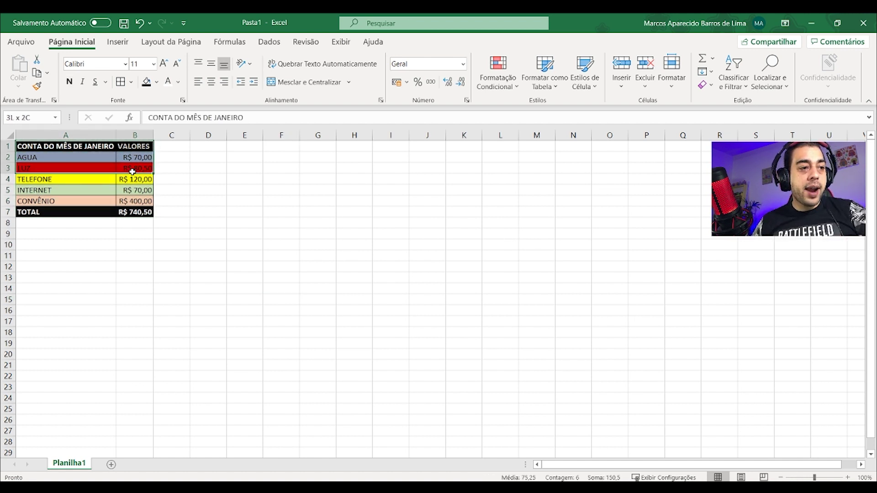
pyautogui.moveTo(59, 146); pyautogui.dragTo(137, 212)
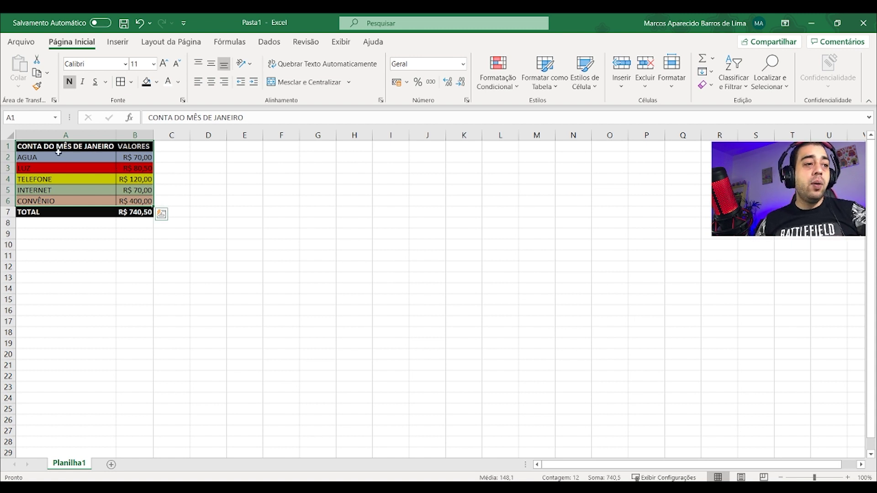
pyautogui.click(34, 146)
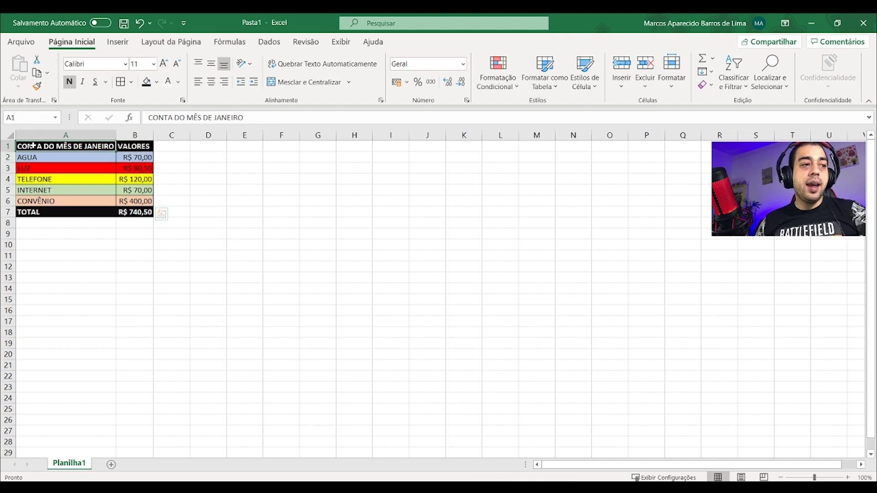
pyautogui.moveTo(33, 145)
pyautogui.mouseDown()
pyautogui.moveTo(133, 148)
pyautogui.moveTo(132, 201)
pyautogui.mouseUp()
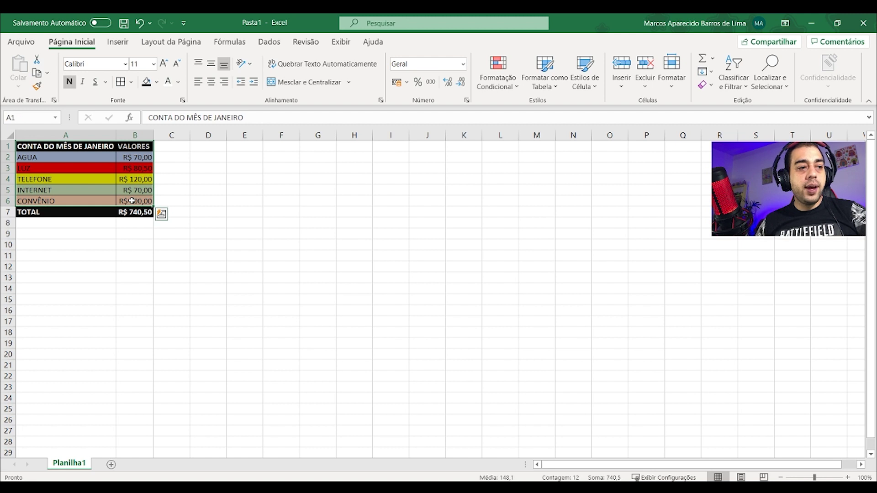
pyautogui.click(739, 87)
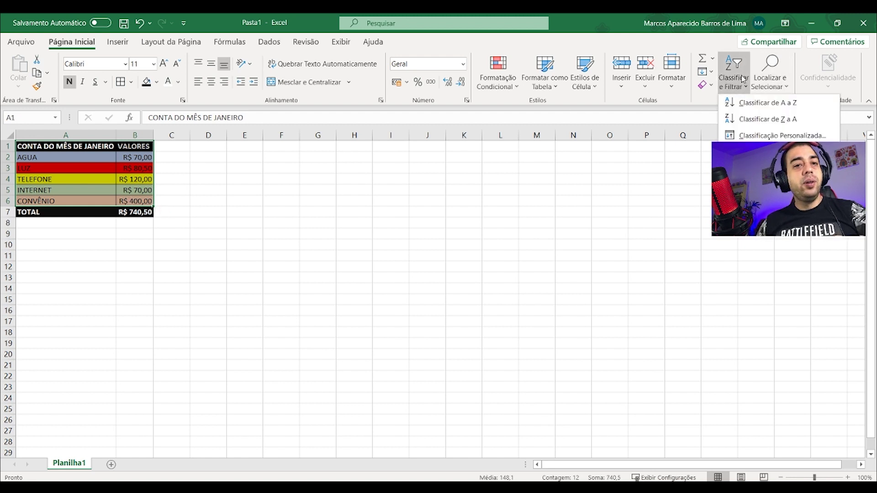
# Step: Custom-sort the bills by the CONTA DO MÊS DE JANEIRO column, A to Z
pyautogui.click(773, 136)
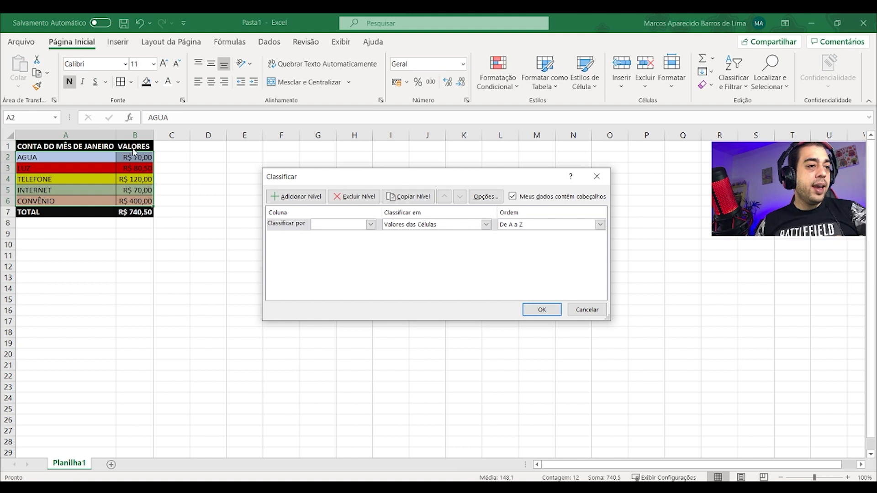
pyautogui.click(352, 225)
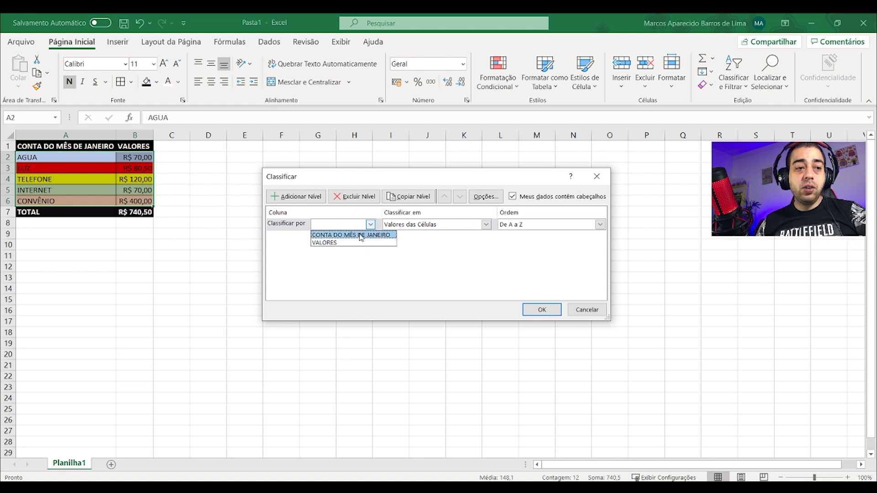
pyautogui.click(361, 235)
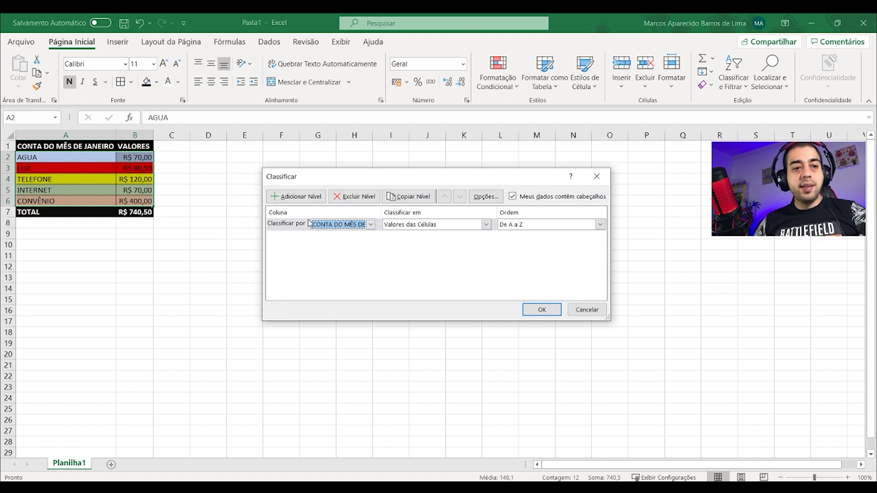
pyautogui.click(542, 310)
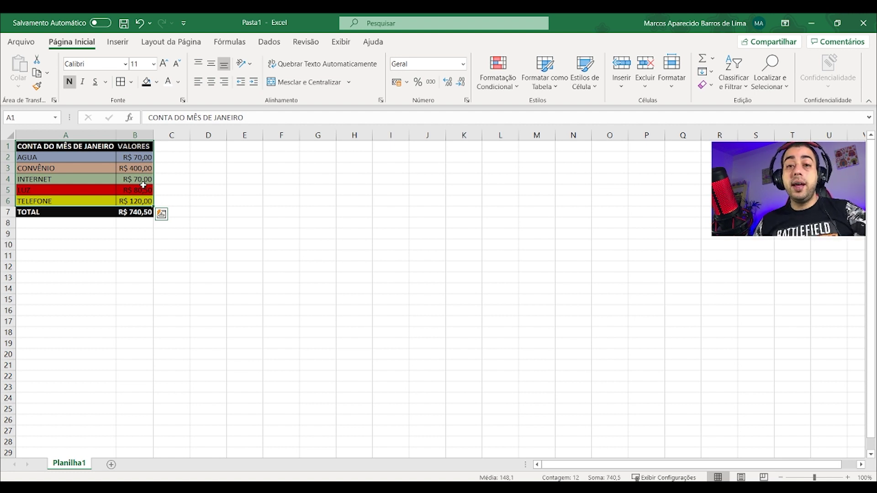
pyautogui.click(136, 212)
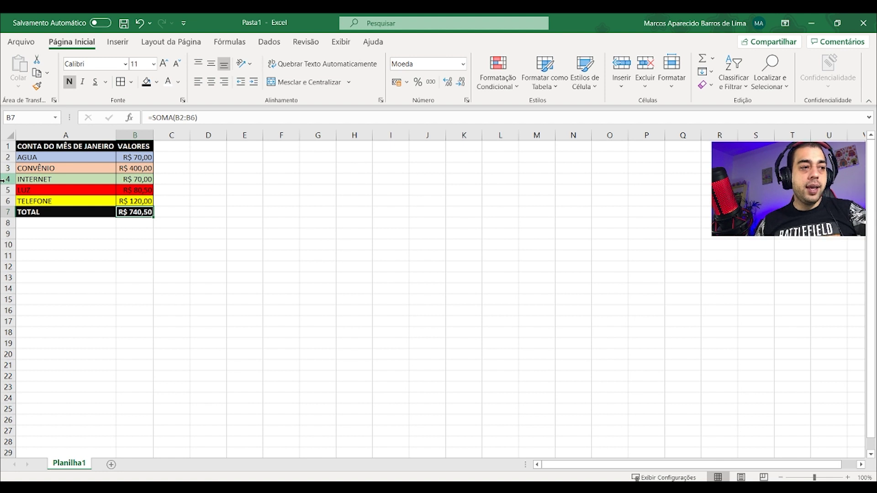
# Step: Insert a new row above INTERNET with CONDOMÍNIO in A4 and 280 in B4
pyautogui.rightClick(5, 179)
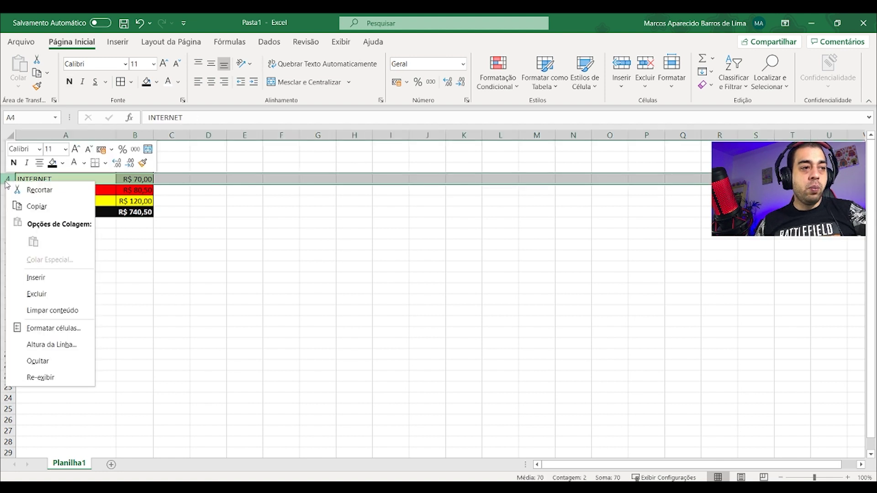
pyautogui.click(57, 283)
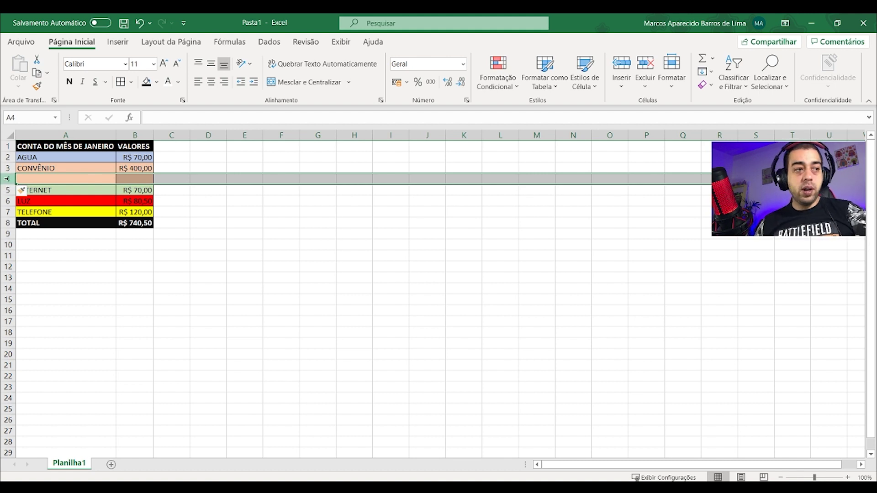
pyautogui.click(70, 178)
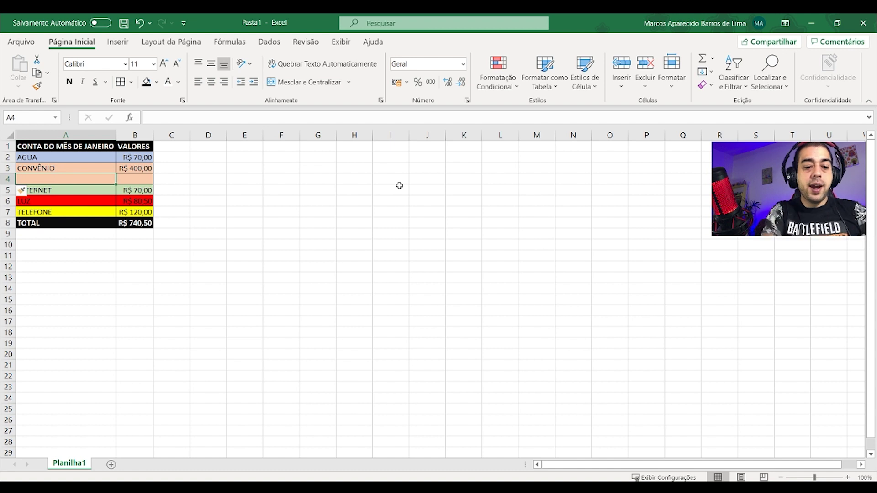
pyautogui.write('CONDOMÍNIO')
pyautogui.press('Return')
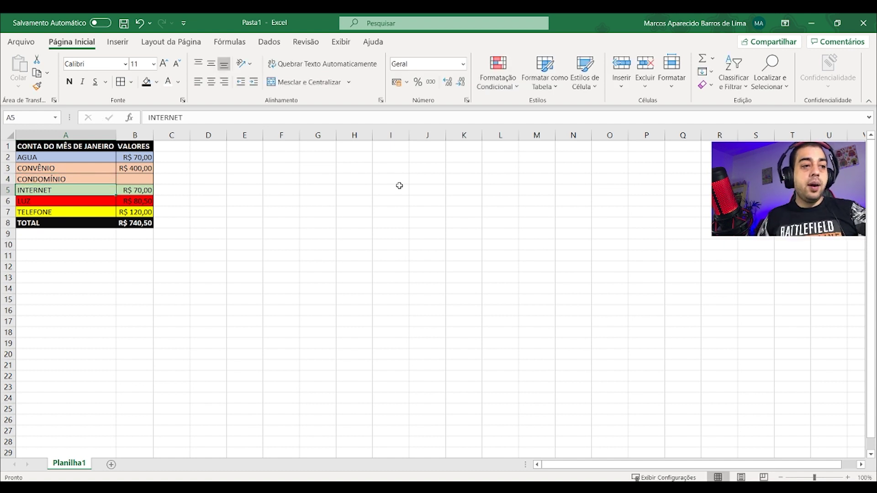
pyautogui.click(142, 179)
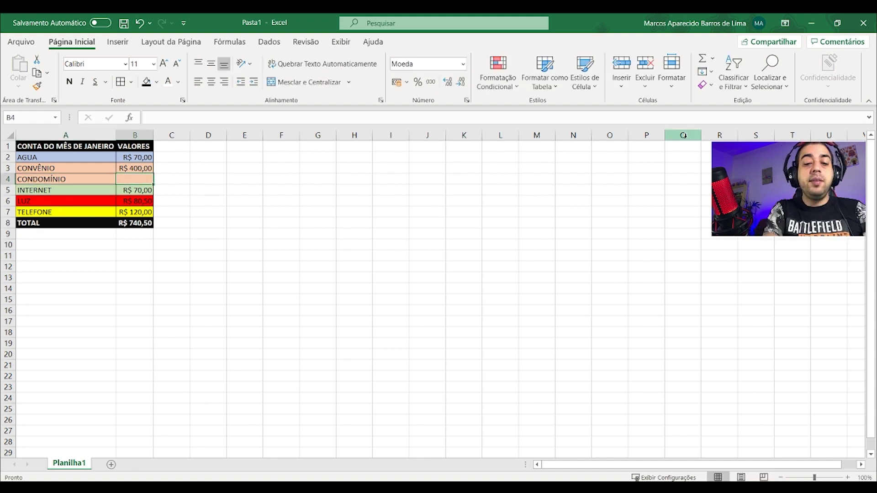
pyautogui.write('280')
pyautogui.press('Return')
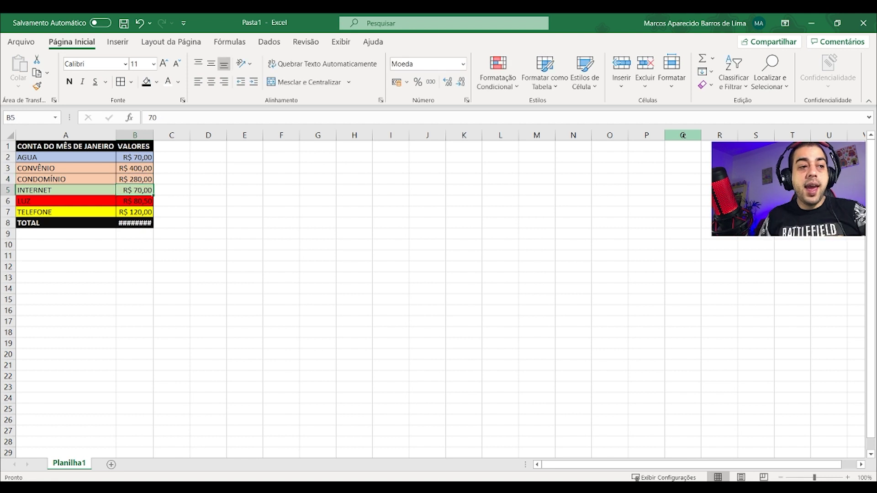
pyautogui.hotkey('ctrl', 'z')
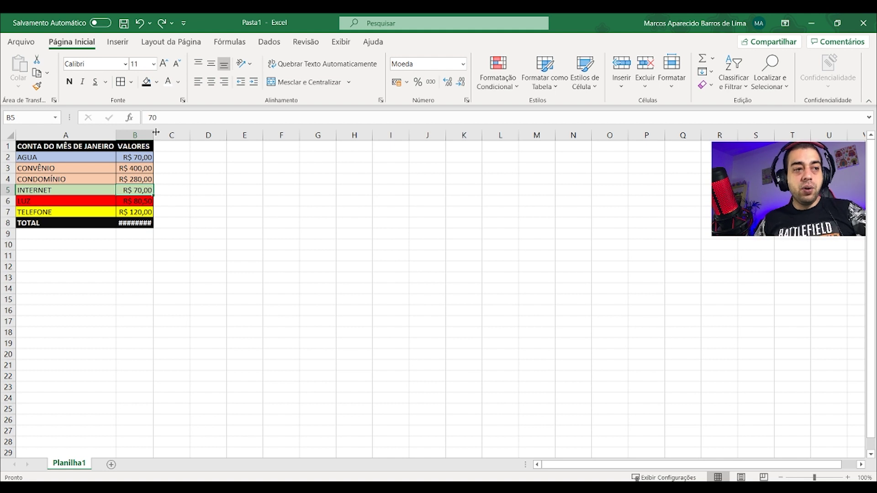
pyautogui.moveTo(156, 132); pyautogui.dragTo(160, 132)
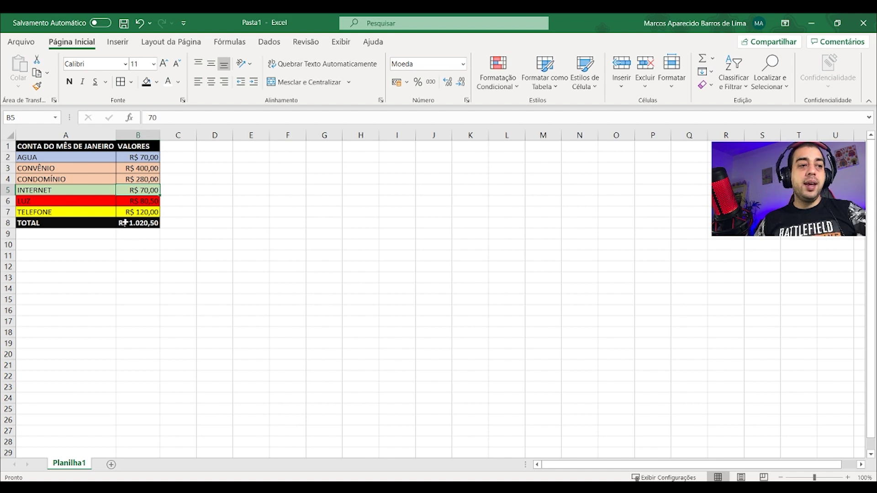
# Step: Confirm B8 holds =SOMA(B2:B7), showing R$ 1.020,50
pyautogui.click(131, 223)
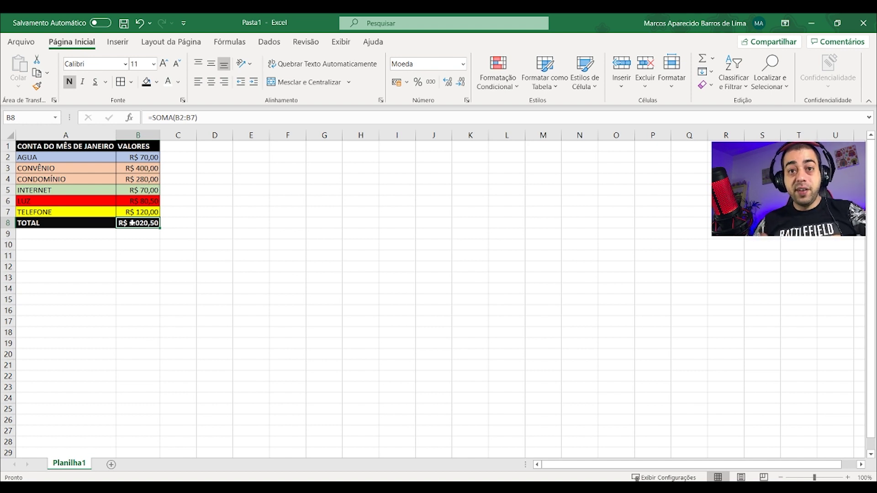
pyautogui.click(66, 267)
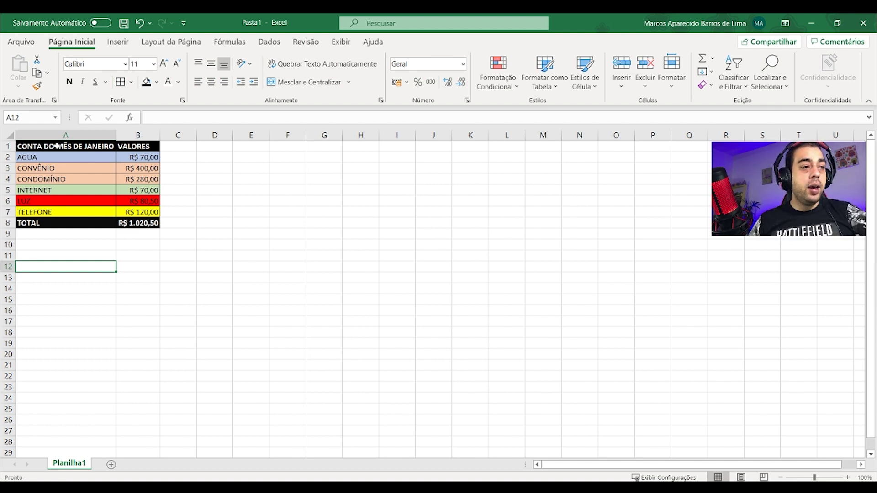
# Step: Select the bills table A1:B8 and apply the Abadi font
pyautogui.click(57, 145)
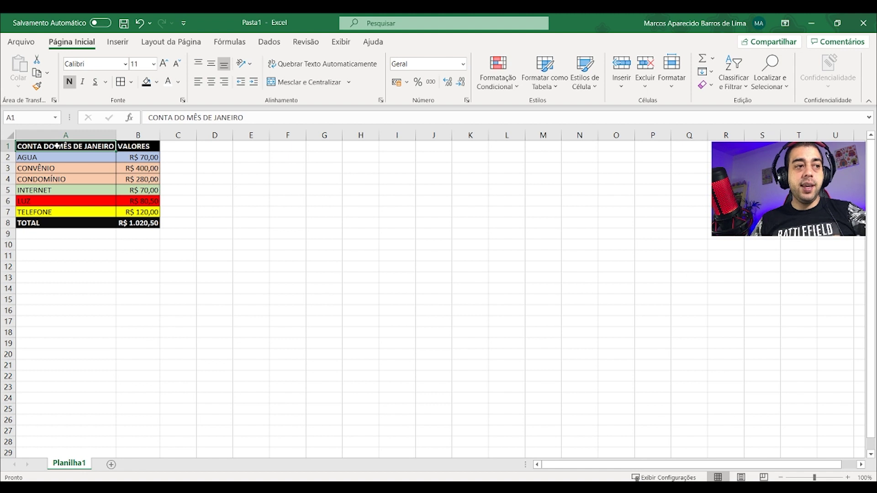
pyautogui.moveTo(56, 146); pyautogui.dragTo(146, 223)
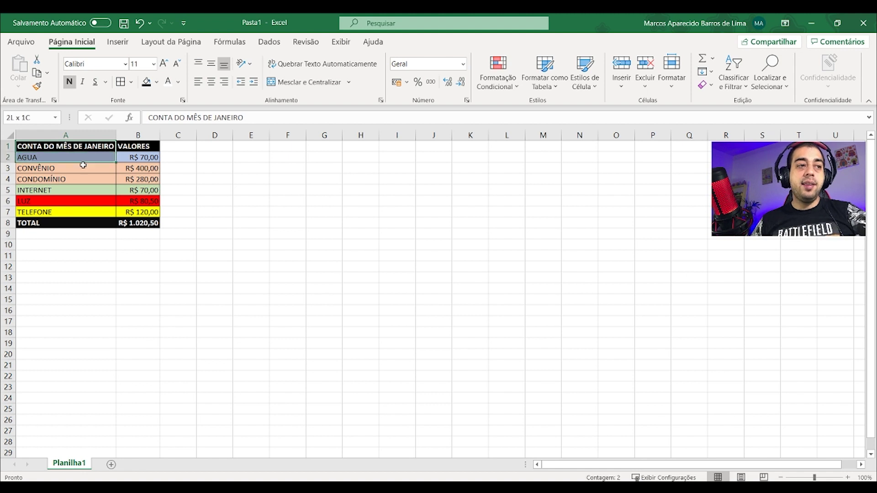
pyautogui.click(125, 64)
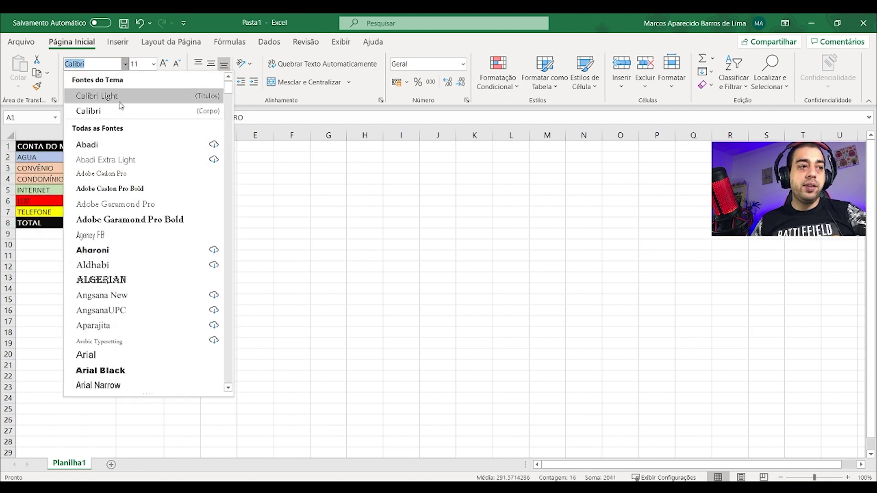
pyautogui.click(118, 145)
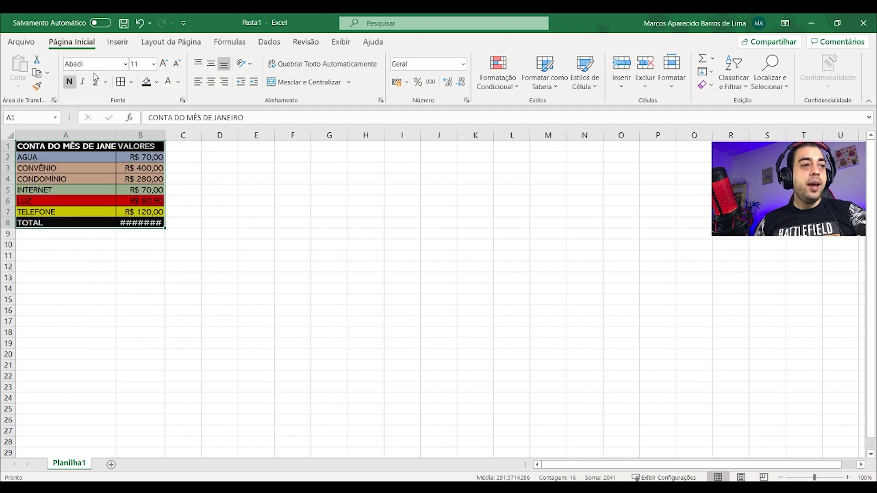
# Step: Set the table text to size 10, try larger sizes, then settle on size 9
pyautogui.click(154, 64)
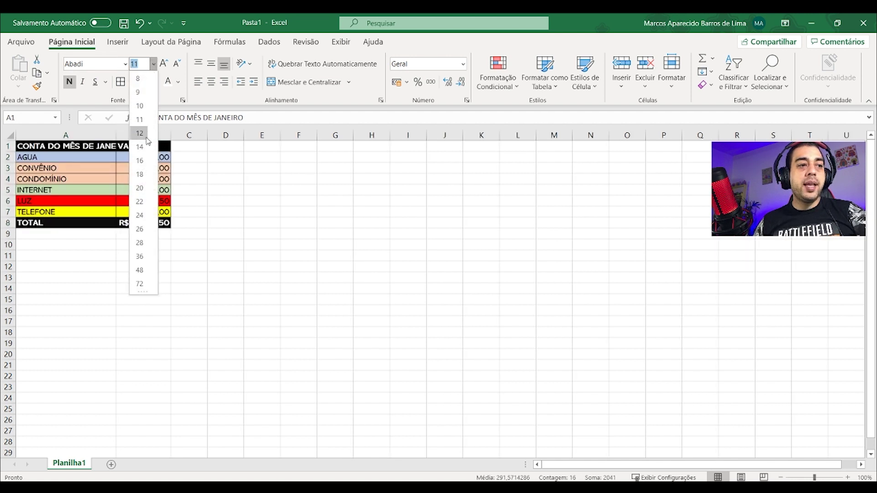
pyautogui.click(140, 106)
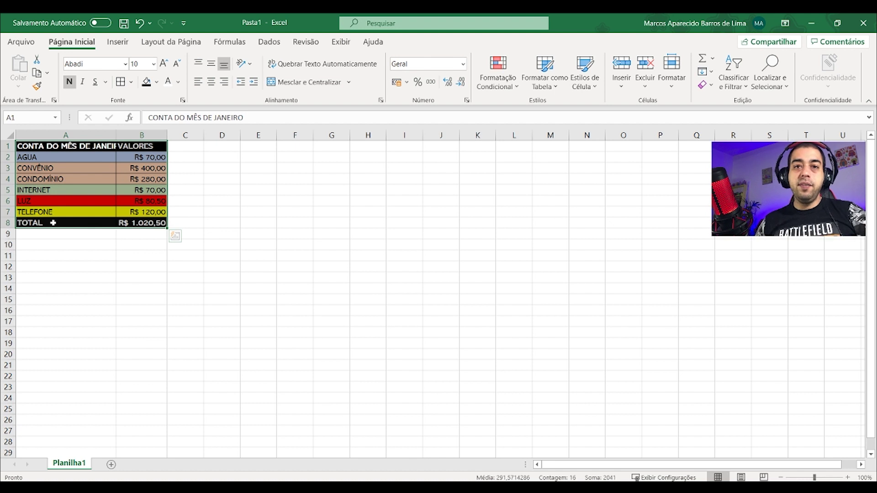
pyautogui.click(165, 65)
pyautogui.click(165, 65)
pyautogui.click(164, 65)
pyautogui.click(165, 65)
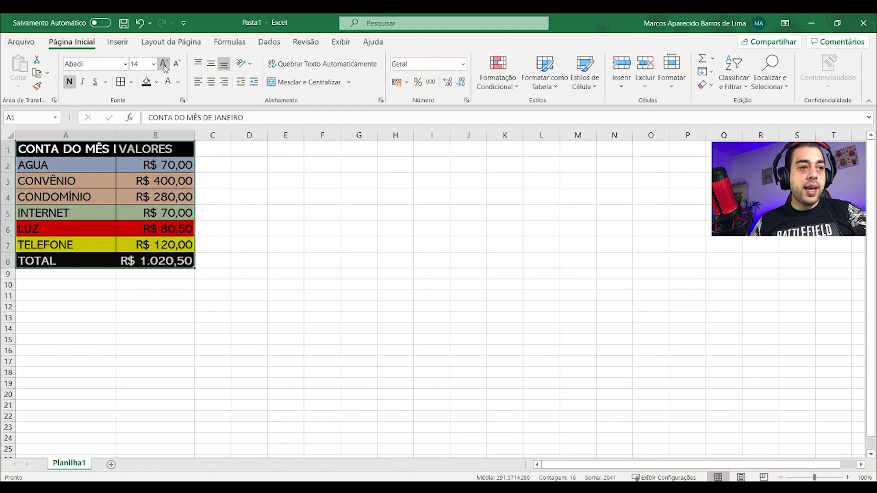
pyautogui.click(177, 66)
pyautogui.click(176, 65)
pyautogui.click(176, 65)
pyautogui.click(176, 65)
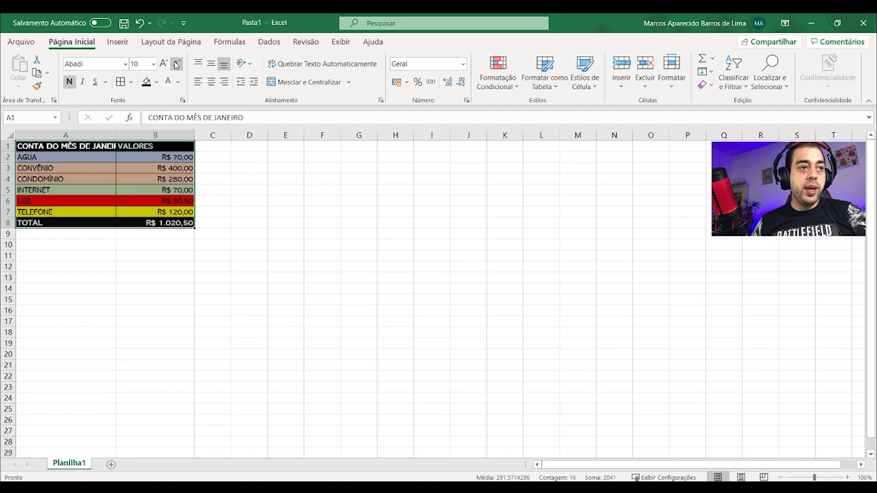
pyautogui.click(177, 65)
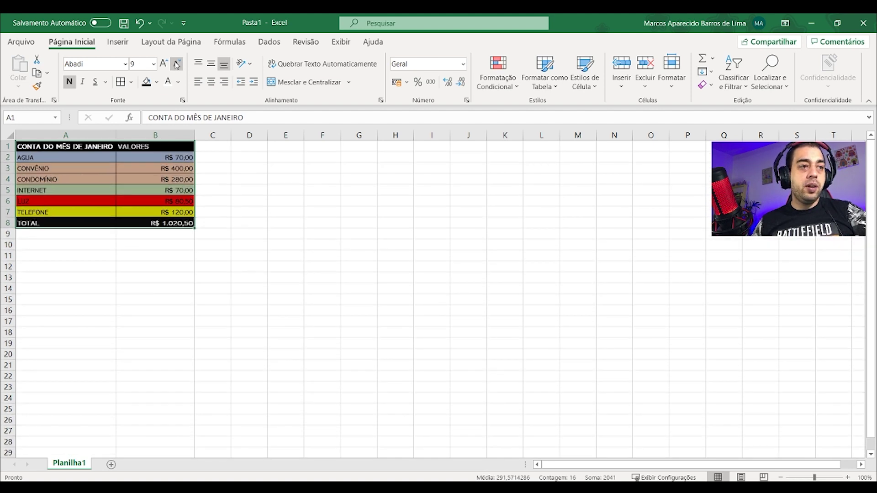
pyautogui.click(147, 201)
pyautogui.moveTo(157, 225); pyautogui.dragTo(2, 110)
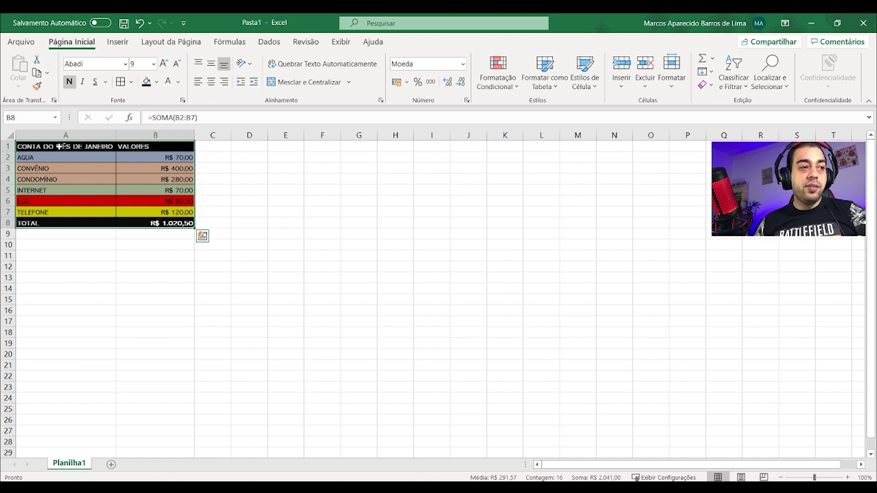
# Step: Enlarge the A1:B1 header text, then shrink both headers back to size 8
pyautogui.moveTo(60, 146); pyautogui.dragTo(146, 143)
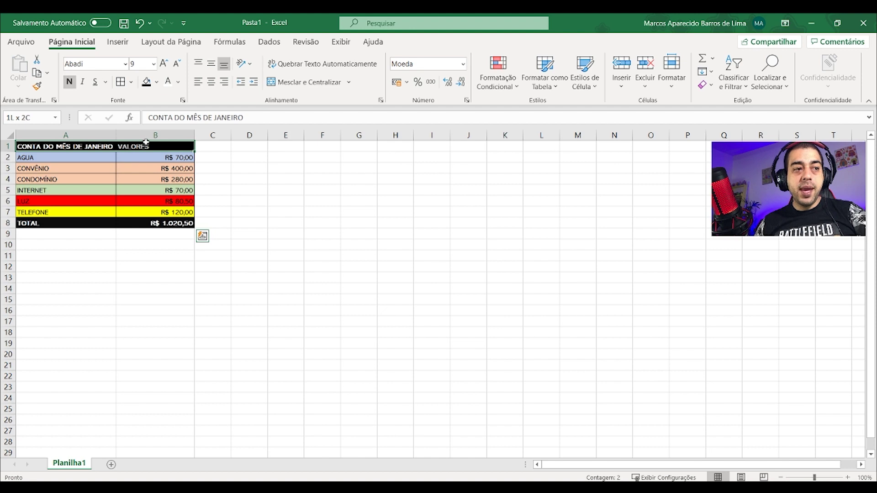
pyautogui.moveTo(64, 145); pyautogui.dragTo(144, 145)
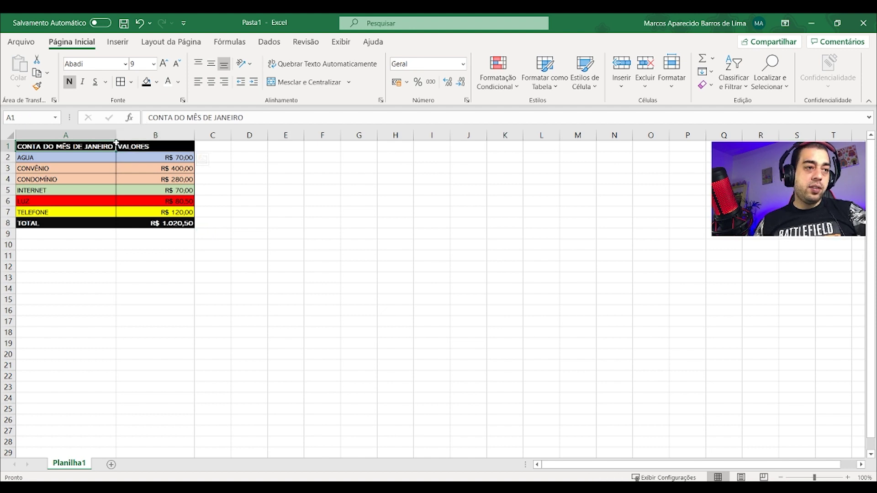
pyautogui.click(166, 63)
pyautogui.click(165, 63)
pyautogui.click(165, 63)
pyautogui.click(166, 63)
pyautogui.click(165, 63)
pyautogui.click(165, 64)
pyautogui.click(177, 64)
pyautogui.click(178, 64)
pyautogui.doubleClick(177, 64)
pyautogui.doubleClick(178, 64)
pyautogui.doubleClick(177, 64)
pyautogui.click(178, 64)
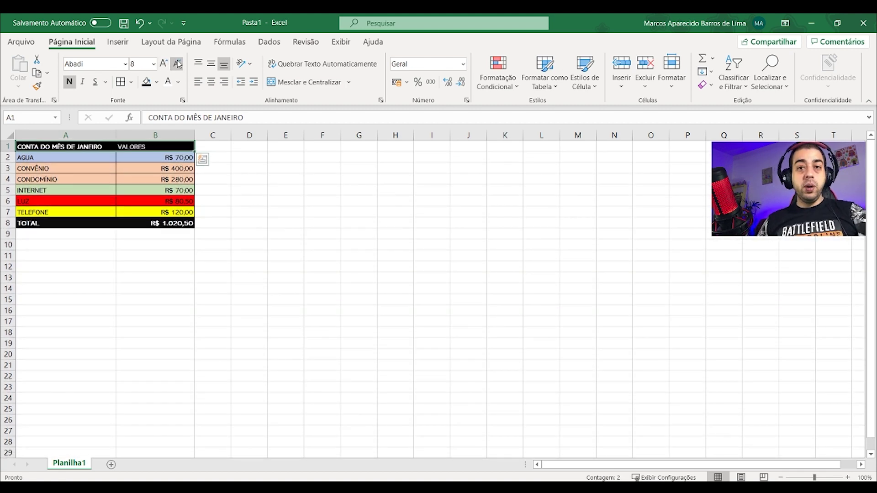
# Step: Enlarge the VALORES header to 20, then reduce it back to size 8
pyautogui.click(155, 146)
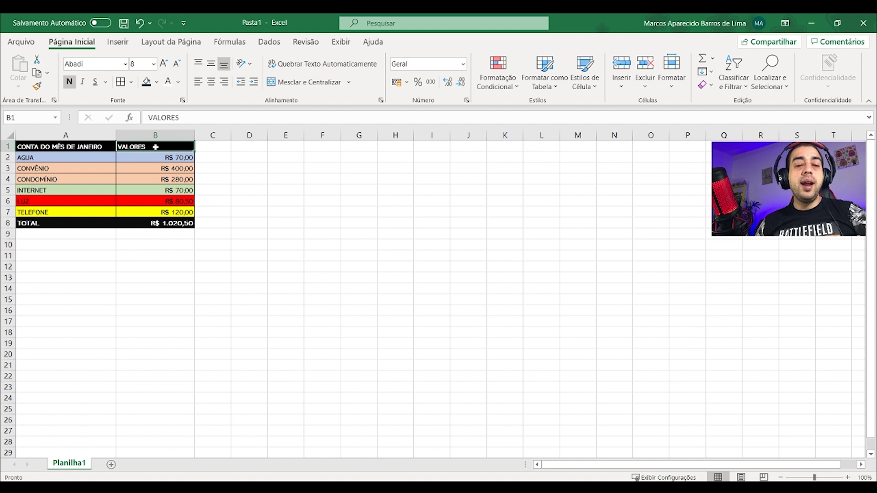
pyautogui.click(164, 63)
pyautogui.click(164, 64)
pyautogui.click(164, 64)
pyautogui.click(164, 63)
pyautogui.click(164, 64)
pyautogui.click(164, 64)
pyautogui.click(164, 63)
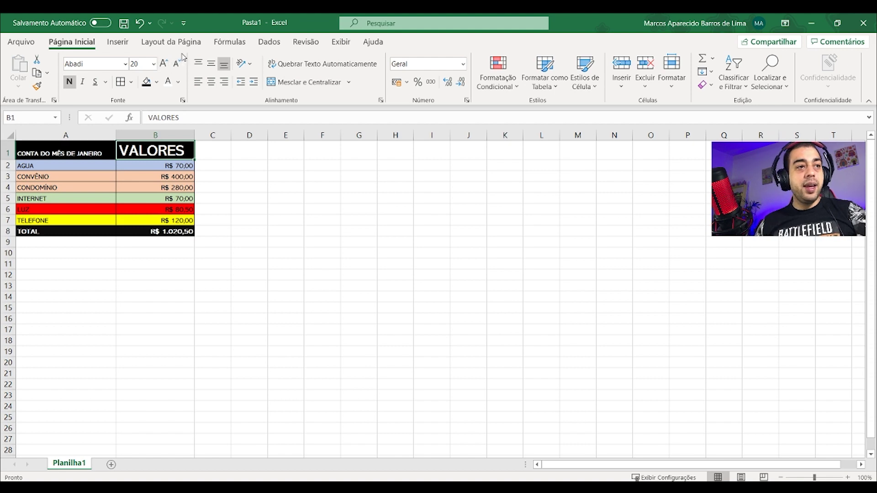
pyautogui.click(177, 64)
pyautogui.click(177, 63)
pyautogui.click(178, 64)
pyautogui.click(177, 63)
pyautogui.click(178, 64)
pyautogui.click(177, 64)
pyautogui.click(178, 63)
pyautogui.click(177, 64)
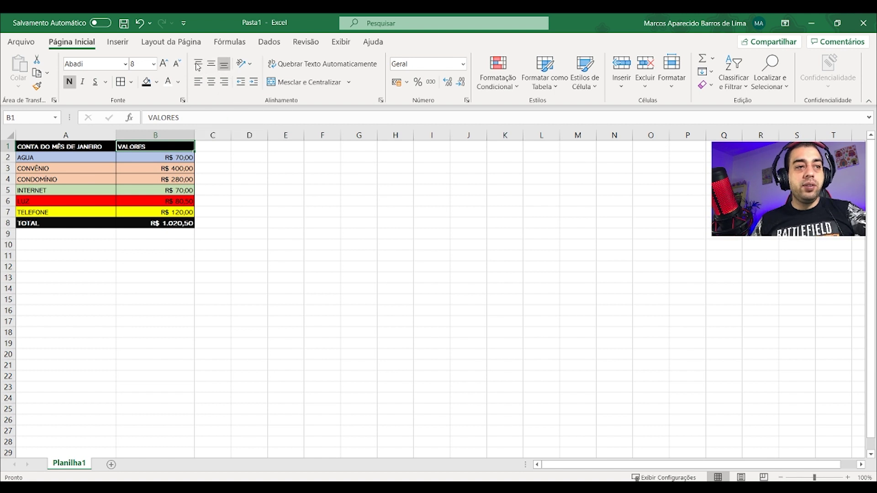
# Step: Centre the A1:B1 header text vertically
pyautogui.click(89, 164)
pyautogui.moveTo(87, 146); pyautogui.dragTo(152, 145)
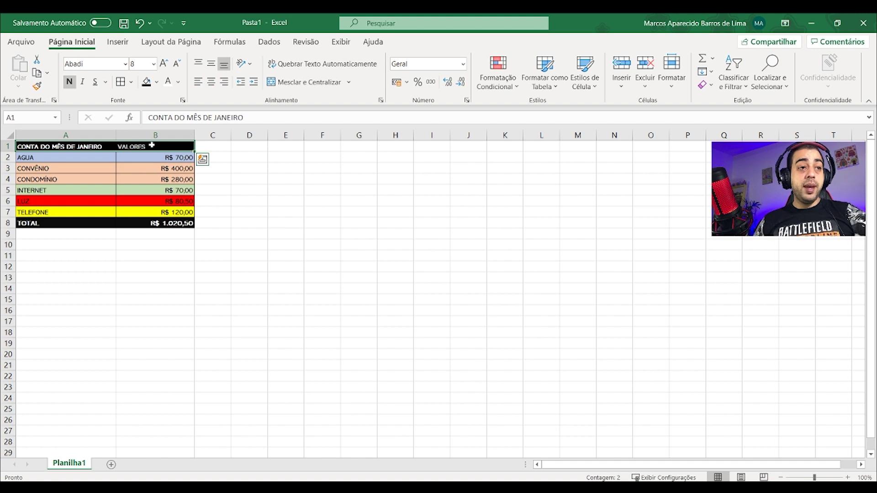
pyautogui.click(211, 68)
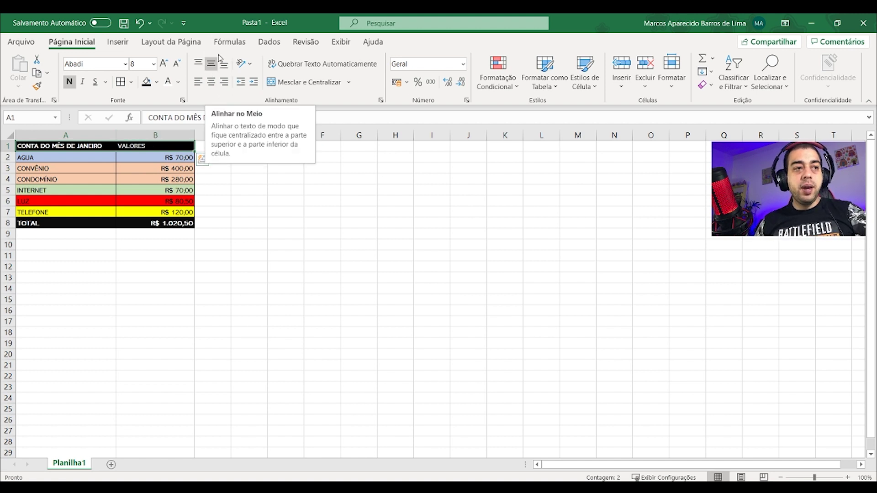
# Step: Make row 1 much taller and centre the header text vertically after trying top and bottom
pyautogui.click(201, 67)
pyautogui.click(224, 65)
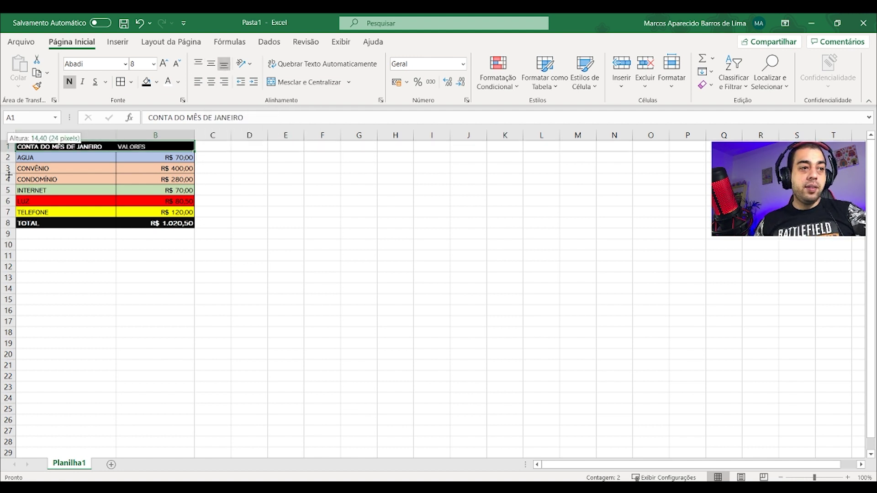
pyautogui.moveTo(7, 151); pyautogui.dragTo(8, 193)
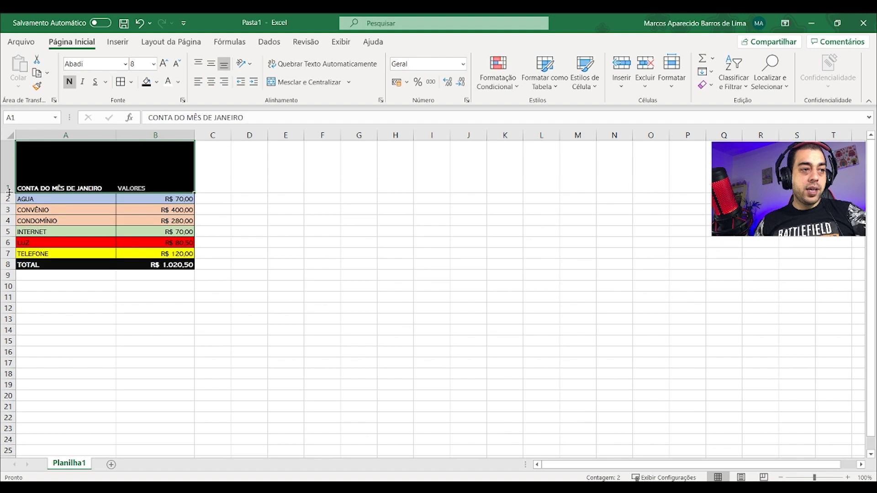
pyautogui.click(198, 65)
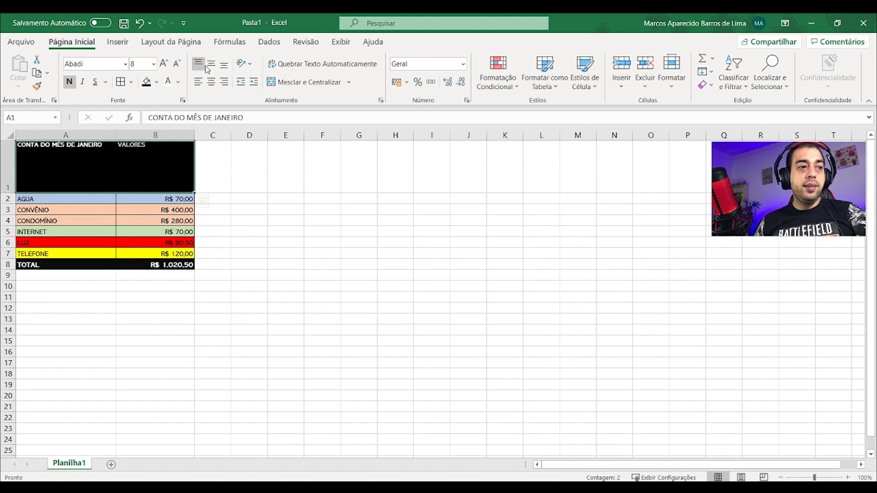
pyautogui.click(211, 65)
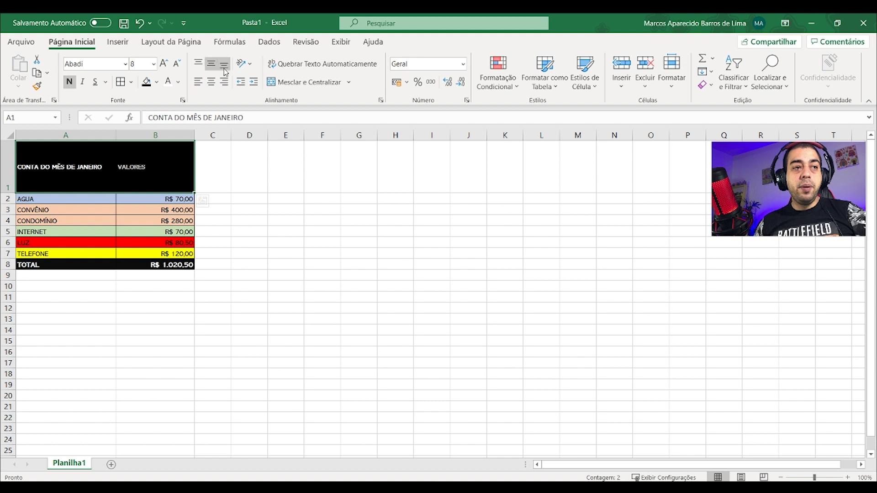
pyautogui.click(225, 69)
pyautogui.click(211, 64)
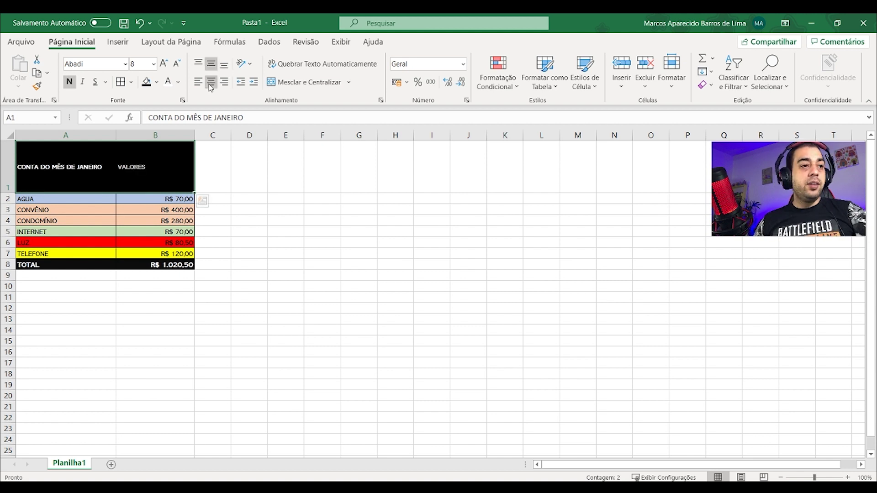
# Step: Centre the header texts horizontally after trying left and right alignment
pyautogui.click(211, 82)
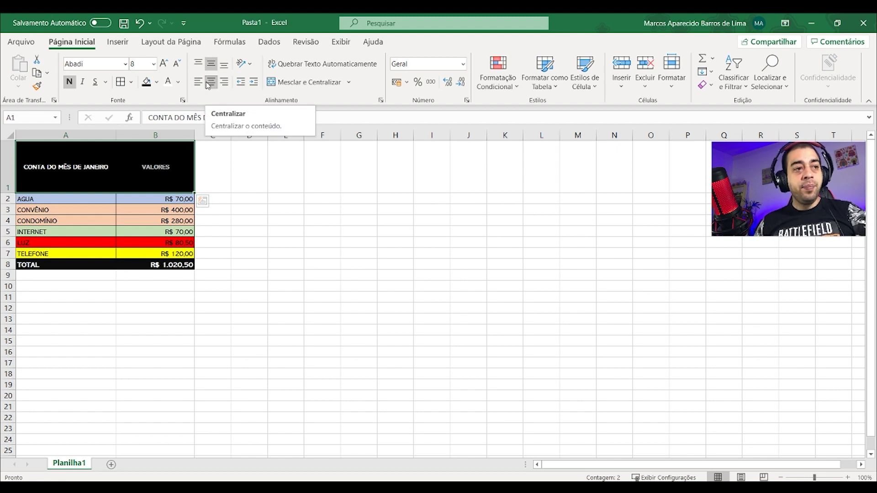
pyautogui.click(198, 83)
pyautogui.click(224, 85)
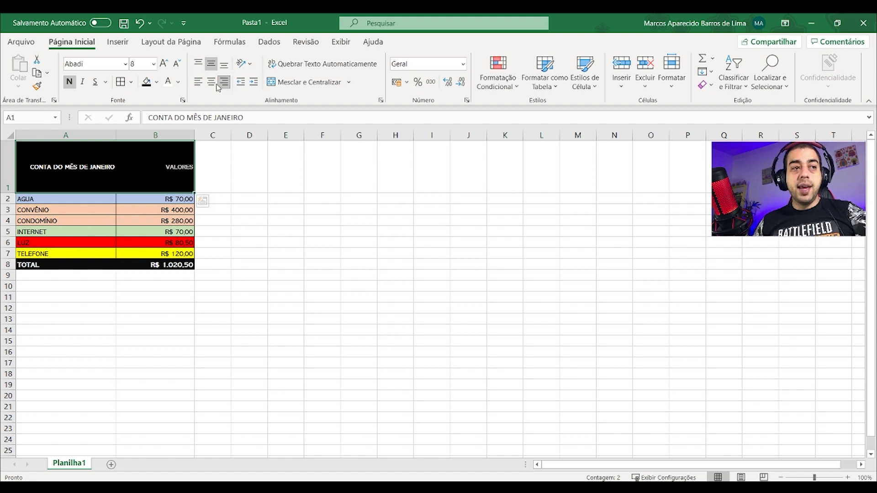
pyautogui.click(213, 85)
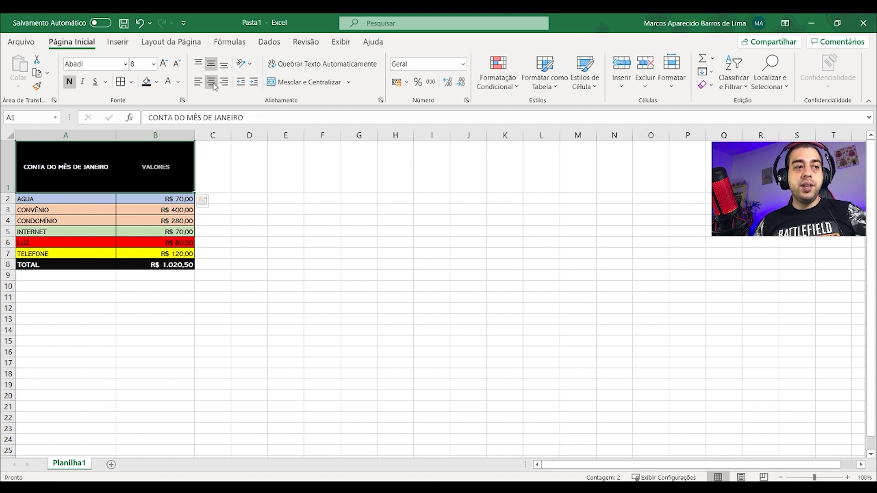
pyautogui.click(251, 65)
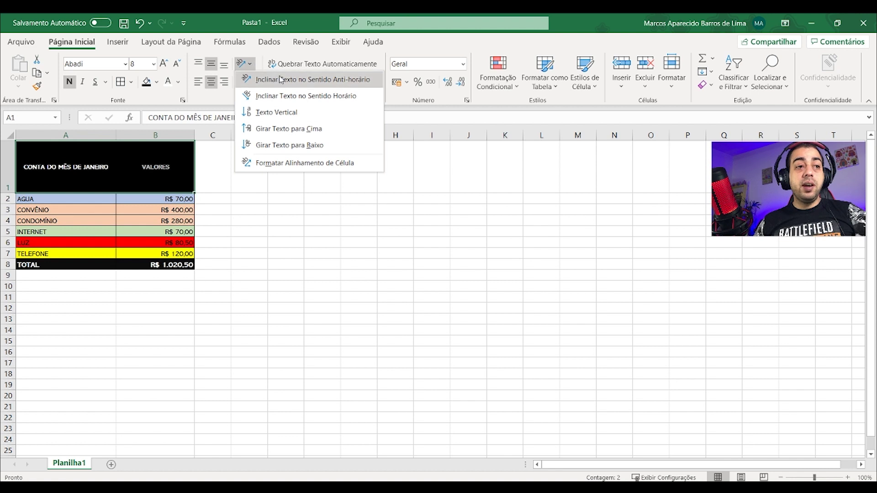
# Step: Try vertical and counter-clockwise header orientations in a taller row 1, then undo to horizontal
pyautogui.click(289, 114)
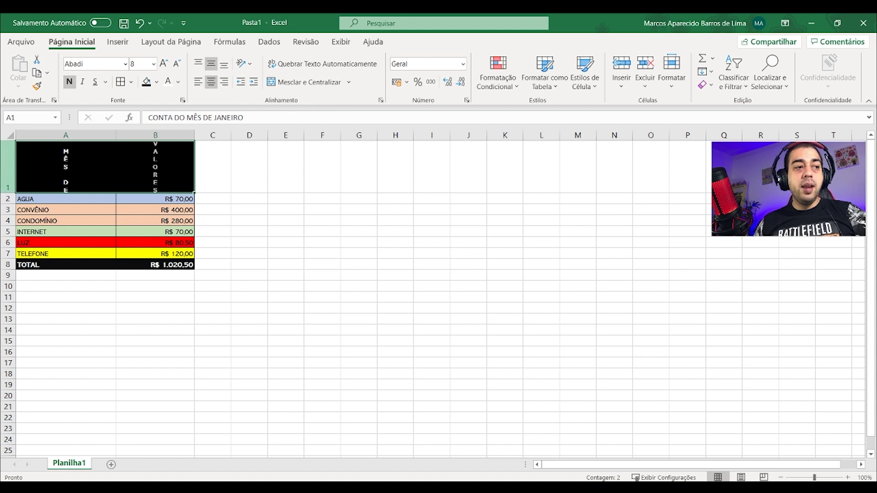
pyautogui.moveTo(8, 193); pyautogui.dragTo(8, 218)
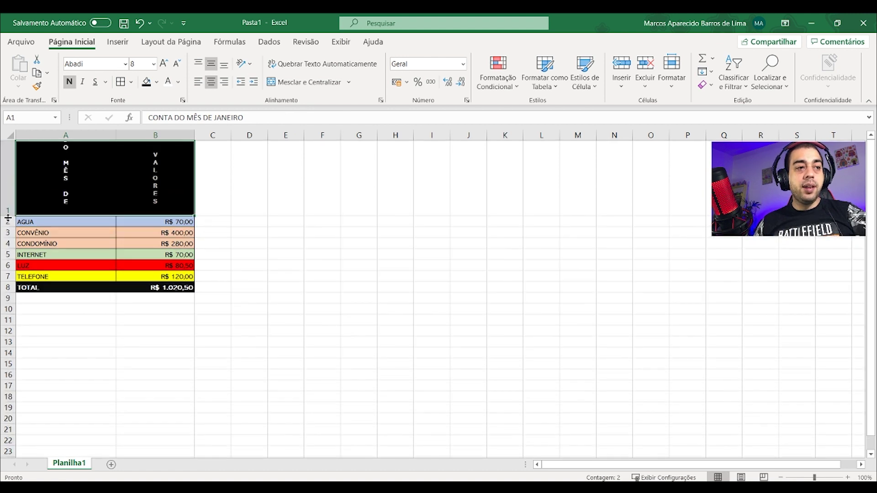
pyautogui.click(247, 67)
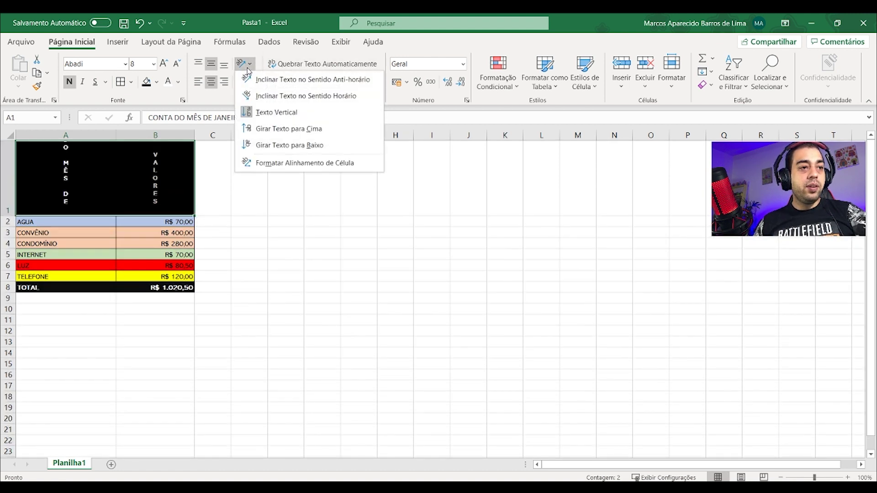
pyautogui.click(261, 79)
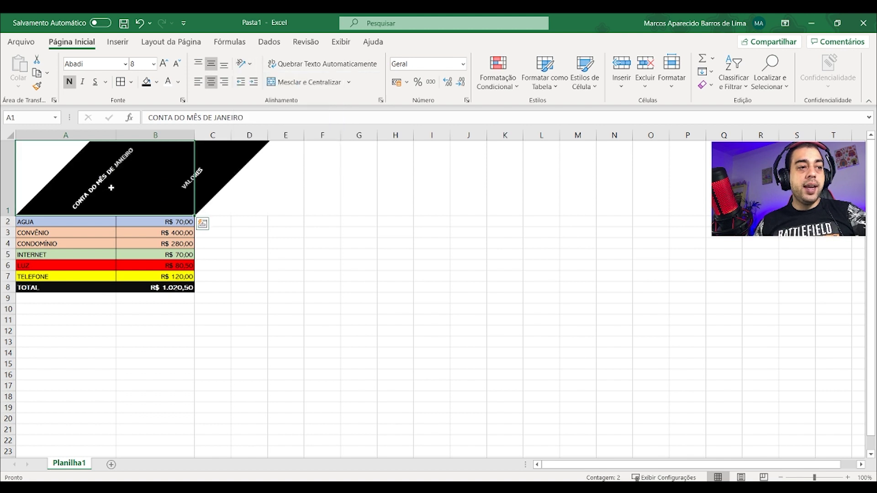
pyautogui.click(250, 65)
pyautogui.click(276, 112)
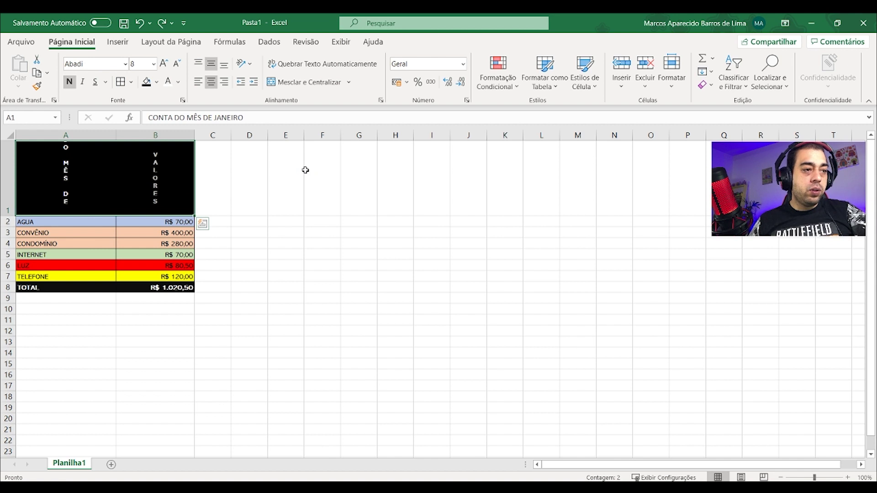
pyautogui.hotkey('ctrl', 'z')
pyautogui.hotkey('ctrl', 'z')
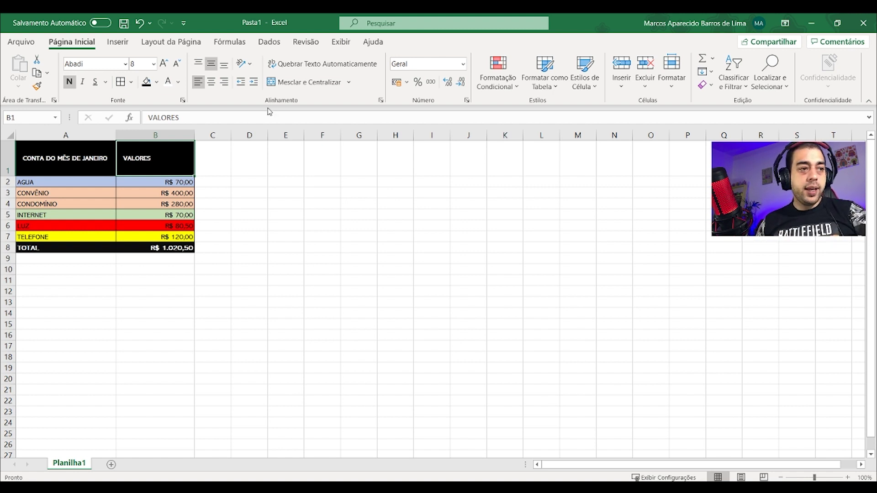
# Step: Narrow column A and wrap the CONTA DO MÊS DE JANEIRO title onto three lines
pyautogui.moveTo(116, 137); pyautogui.dragTo(67, 140)
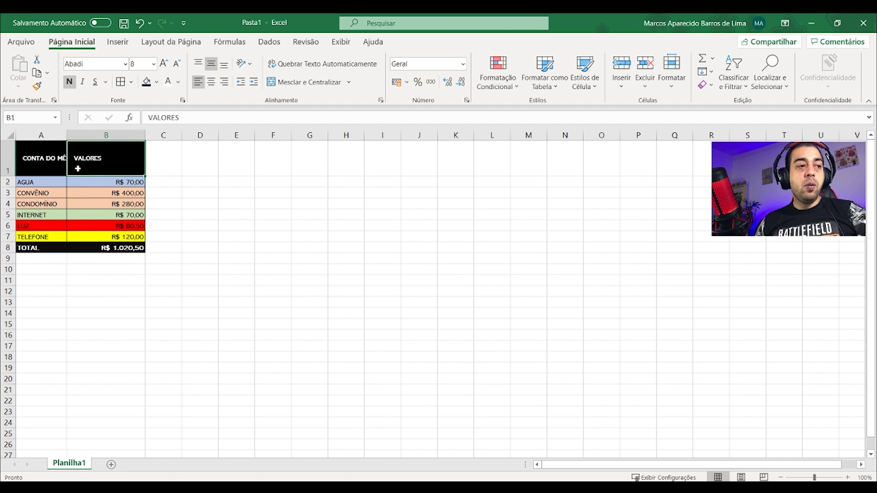
pyautogui.click(53, 161)
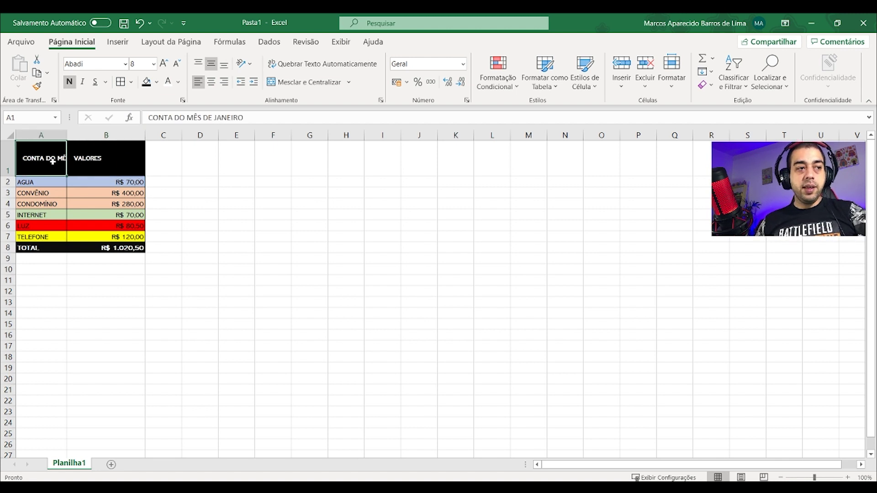
pyautogui.moveTo(66, 135)
pyautogui.mouseDown()
pyautogui.moveTo(123, 139)
pyautogui.moveTo(65, 136)
pyautogui.mouseUp()
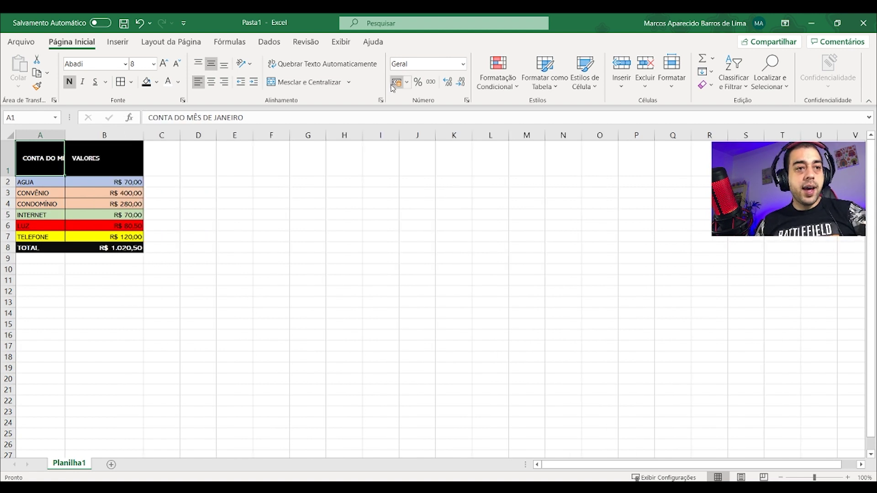
pyautogui.click(323, 64)
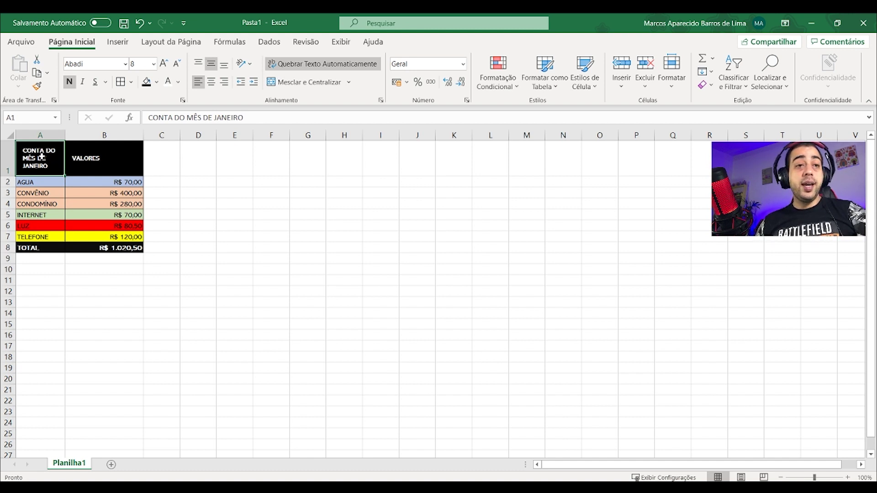
pyautogui.click(396, 88)
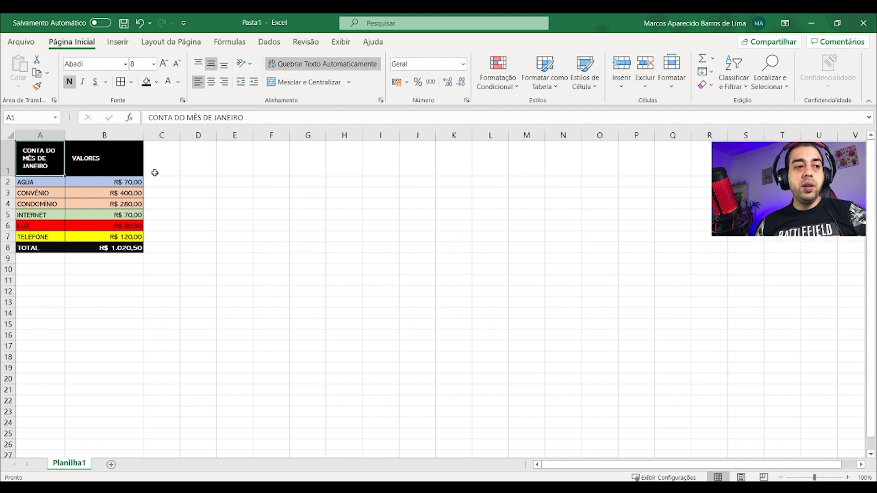
# Step: Try different decimal places on B2, keep AGUA at R$ 70,00, and open the table style gallery
pyautogui.click(140, 180)
pyautogui.click(464, 84)
pyautogui.click(464, 84)
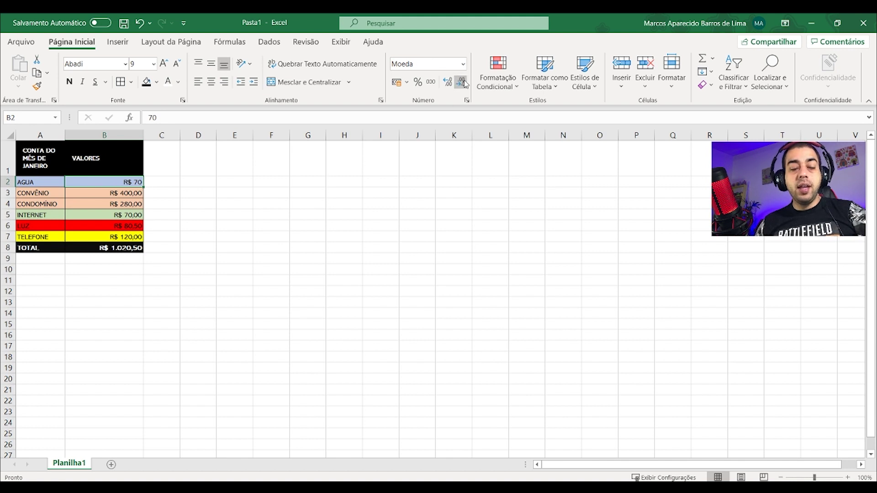
pyautogui.click(448, 83)
pyautogui.click(448, 83)
pyautogui.click(448, 83)
pyautogui.click(448, 83)
pyautogui.click(448, 83)
pyautogui.click(449, 83)
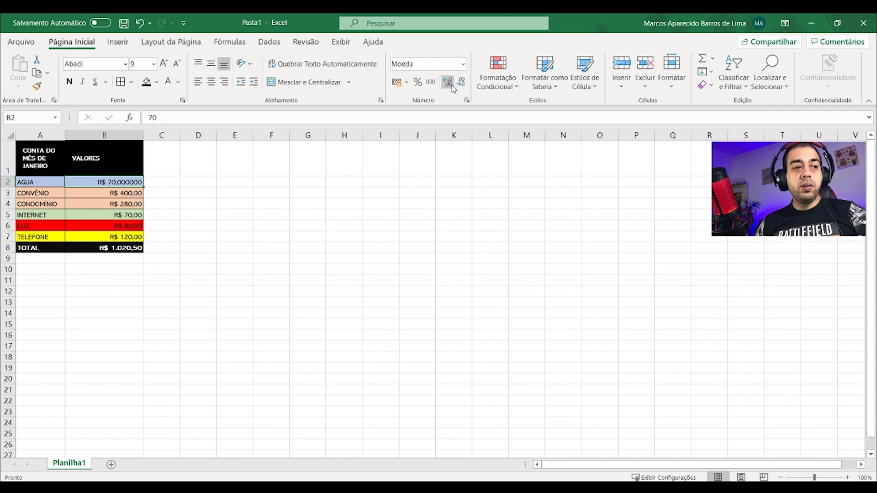
pyautogui.click(462, 85)
pyautogui.click(461, 85)
pyautogui.click(462, 85)
pyautogui.click(462, 84)
pyautogui.click(461, 84)
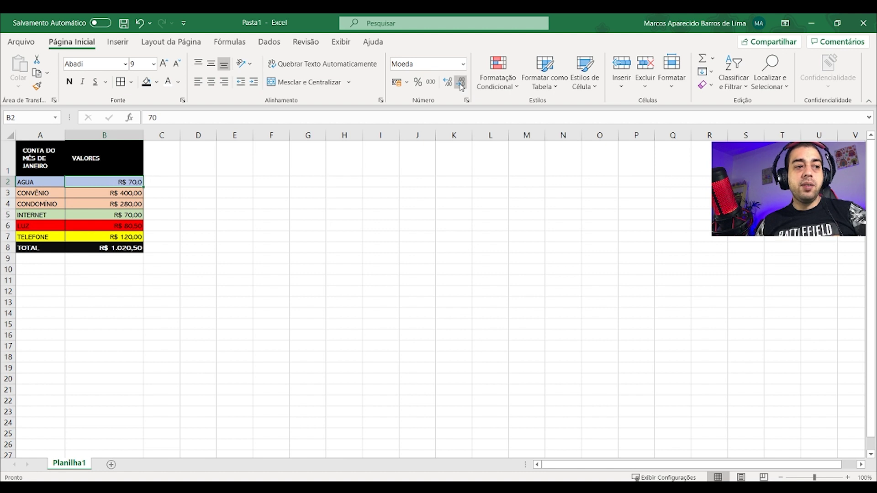
pyautogui.click(448, 83)
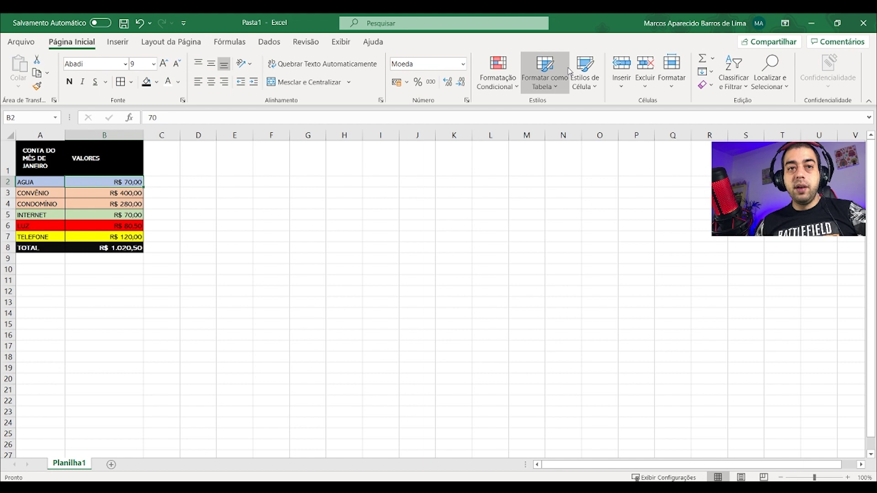
pyautogui.click(557, 87)
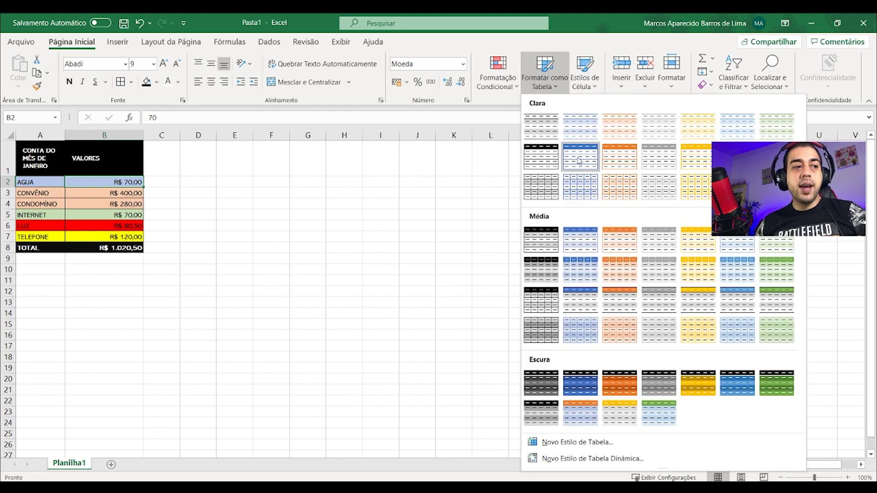
# Step: Close the style gallery, delete and restore the AGUA value cell, then show sort options
pyautogui.click(465, 236)
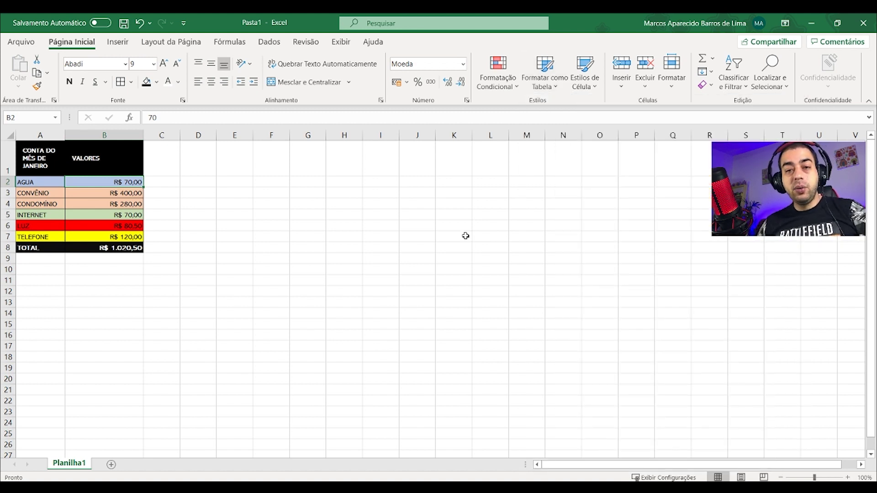
pyautogui.click(621, 85)
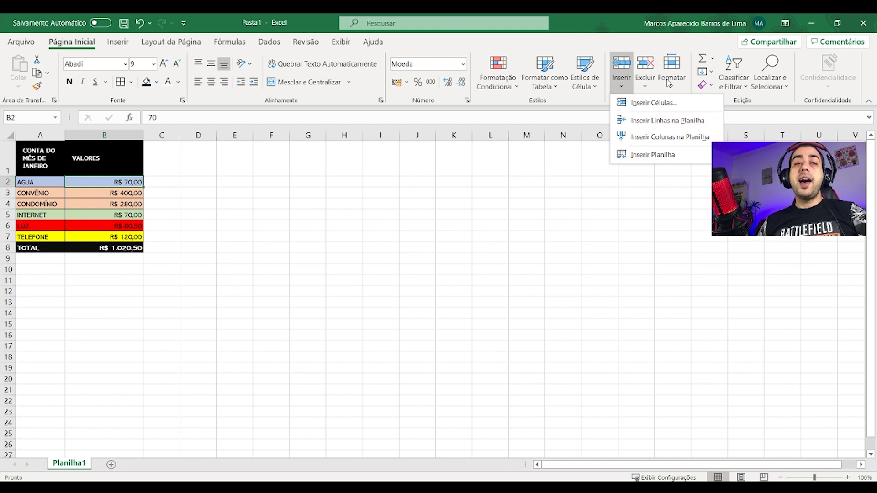
pyautogui.click(646, 68)
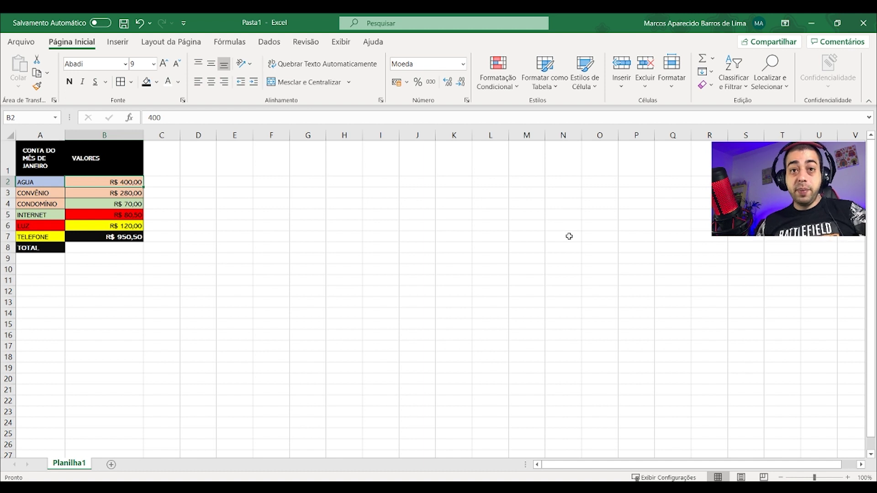
pyautogui.hotkey('ctrl', 'z')
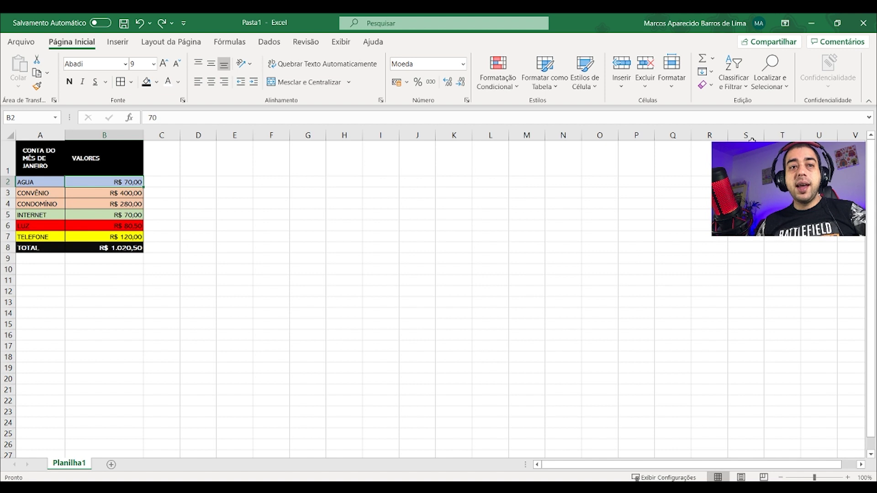
pyautogui.click(746, 83)
pyautogui.moveTo(782, 135)
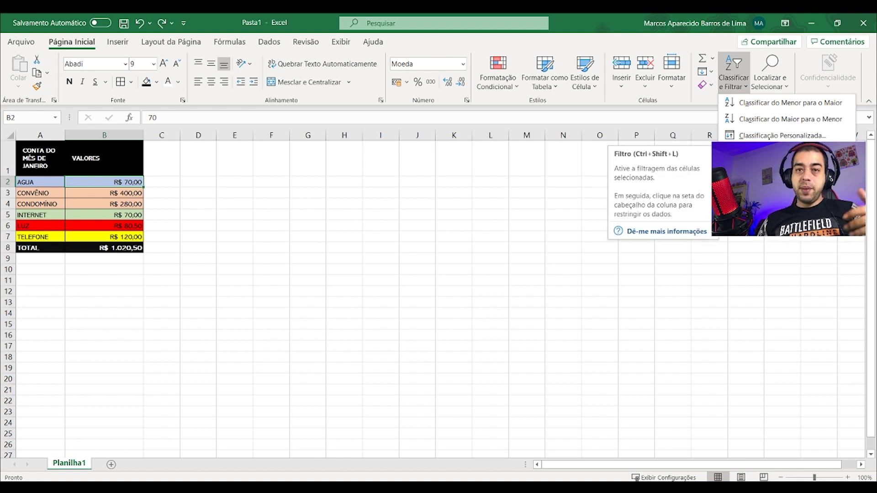
pyautogui.click(234, 199)
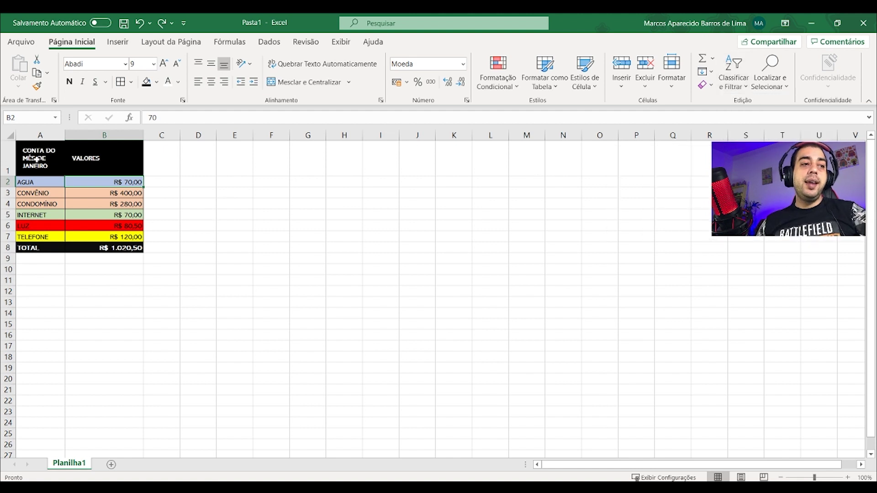
pyautogui.click(4, 157)
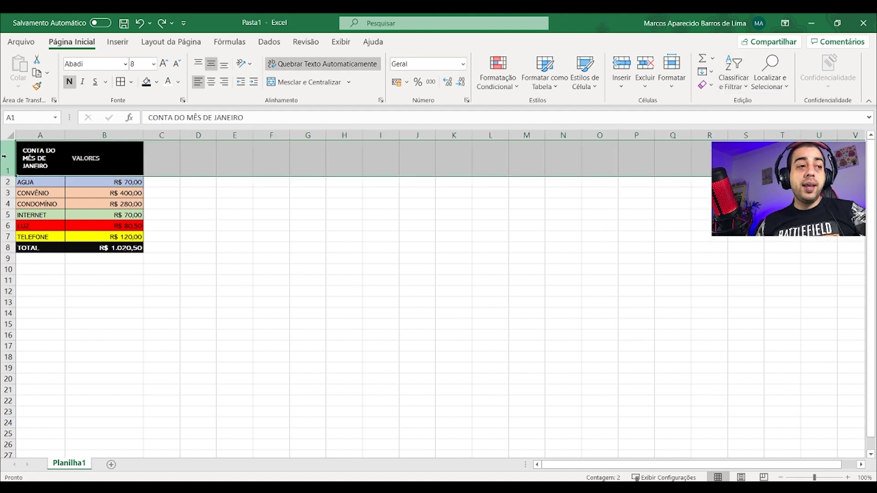
pyautogui.moveTo(28, 157); pyautogui.dragTo(103, 154)
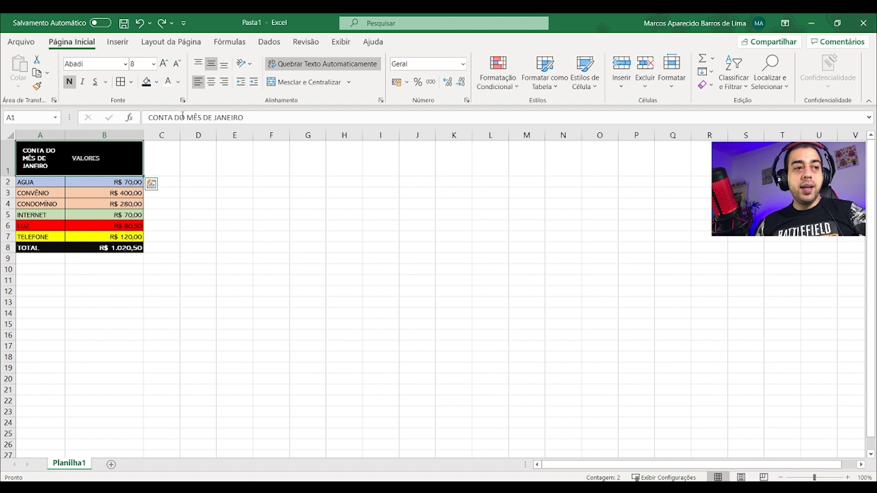
pyautogui.moveTo(25, 159); pyautogui.dragTo(114, 155)
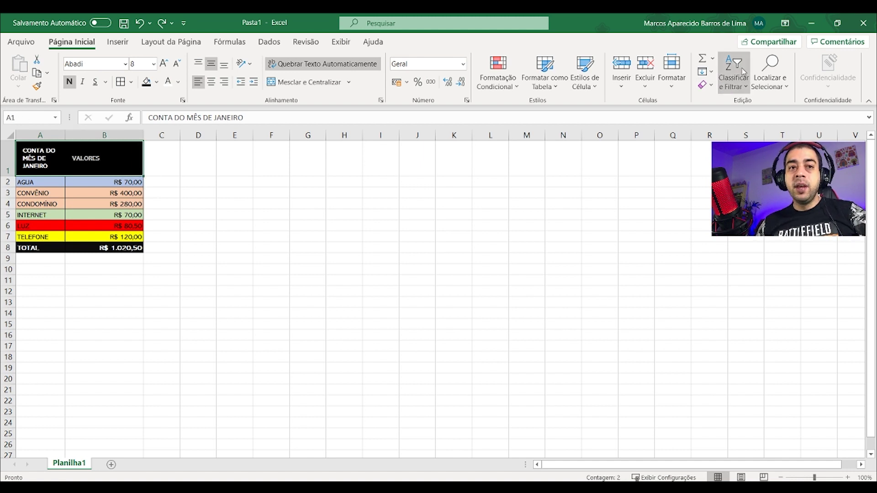
pyautogui.click(744, 91)
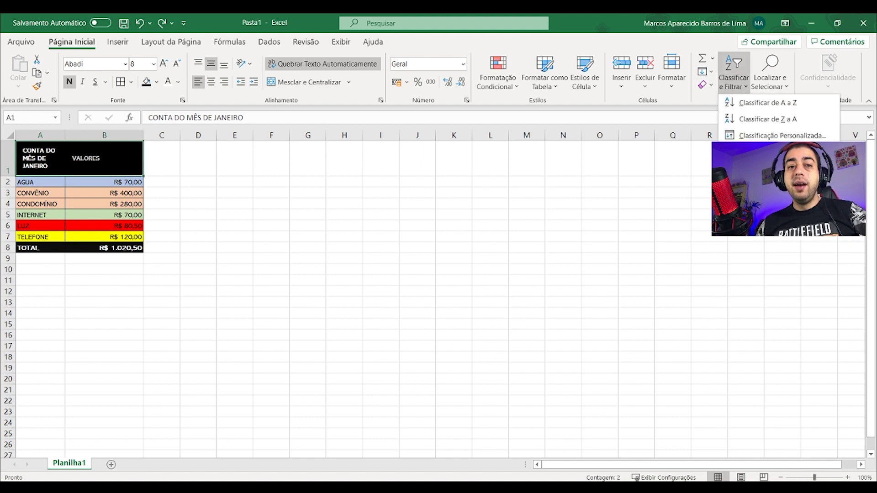
pyautogui.click(749, 154)
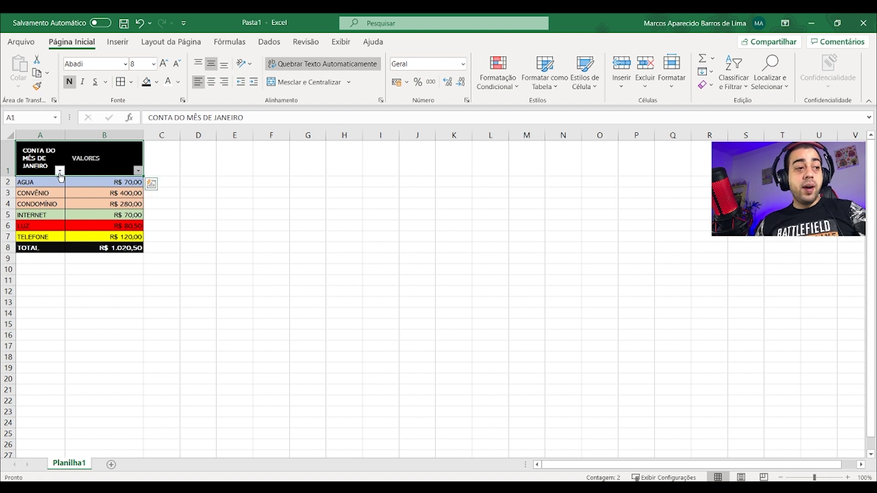
pyautogui.click(60, 171)
pyautogui.click(55, 305)
pyautogui.click(45, 316)
pyautogui.click(89, 411)
pyautogui.click(39, 215)
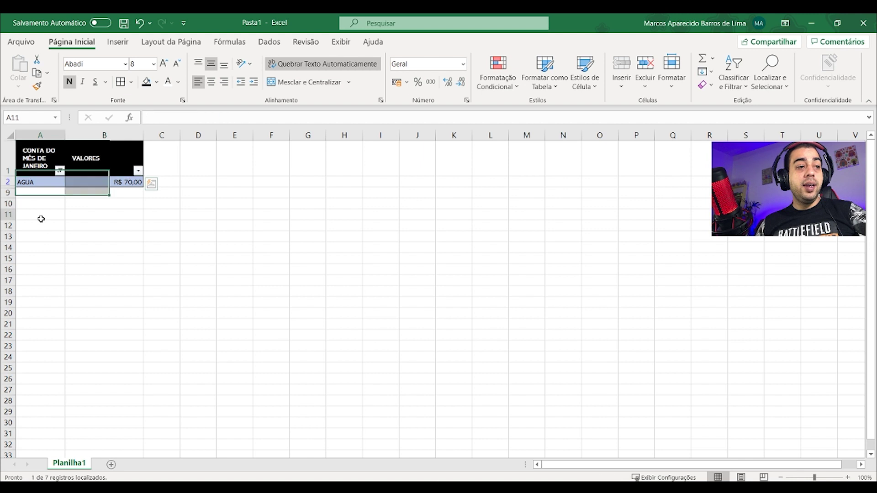
pyautogui.moveTo(32, 158); pyautogui.dragTo(128, 182)
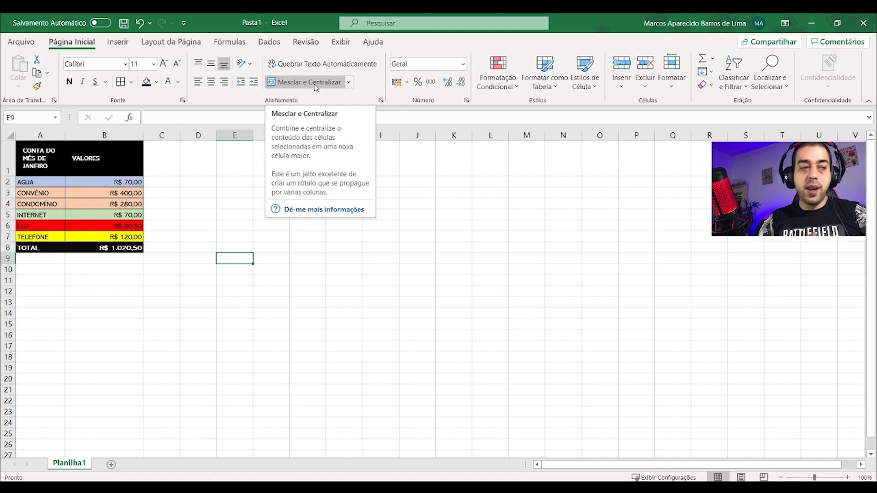
pyautogui.click(2, 159)
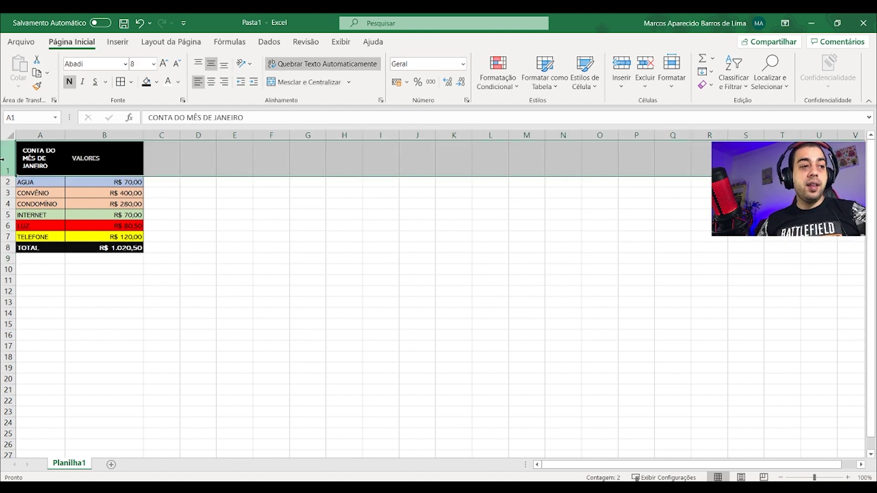
# Step: Insert a blank row above the table and enter the title CONTAS in A1
pyautogui.rightClick(2, 159)
pyautogui.click(71, 254)
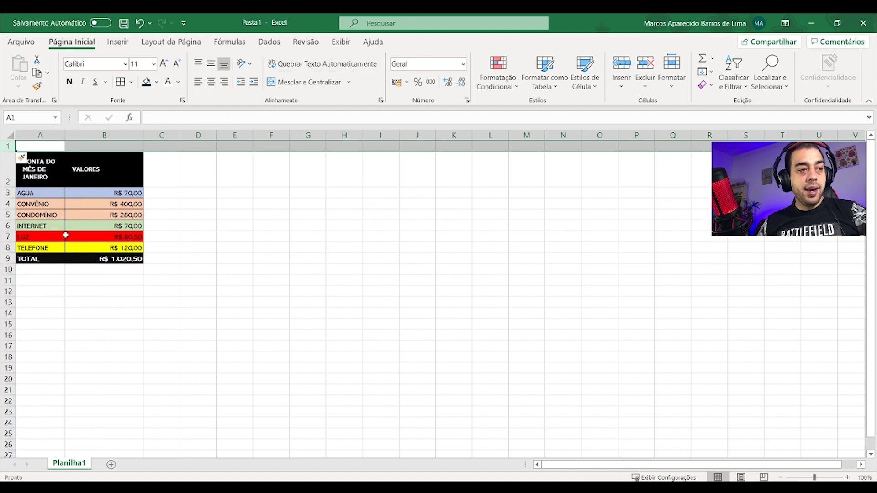
pyautogui.click(62, 155)
pyautogui.click(51, 146)
pyautogui.moveTo(51, 147); pyautogui.dragTo(100, 145)
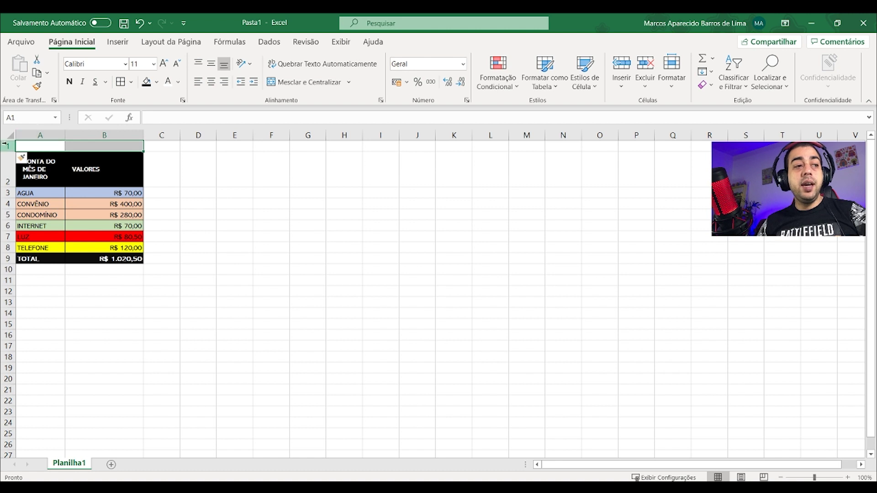
pyautogui.click(60, 144)
pyautogui.write('co')
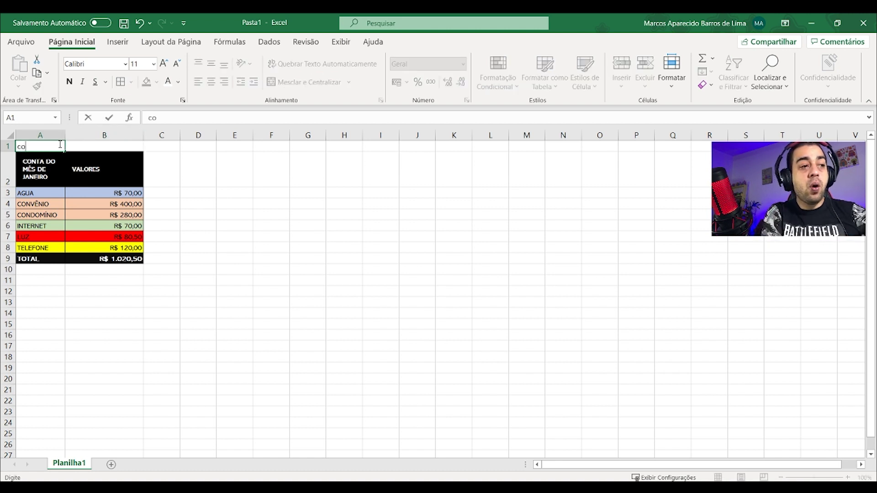
pyautogui.write('as')
pyautogui.press('Return')
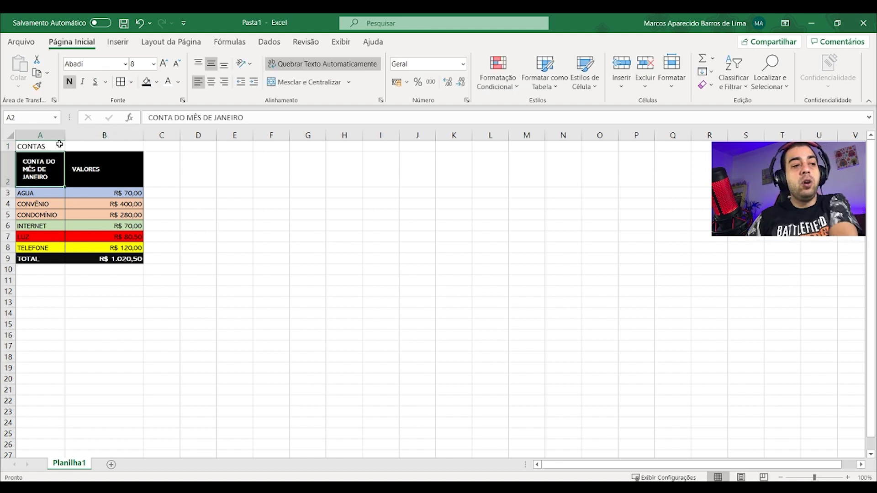
pyautogui.click(59, 146)
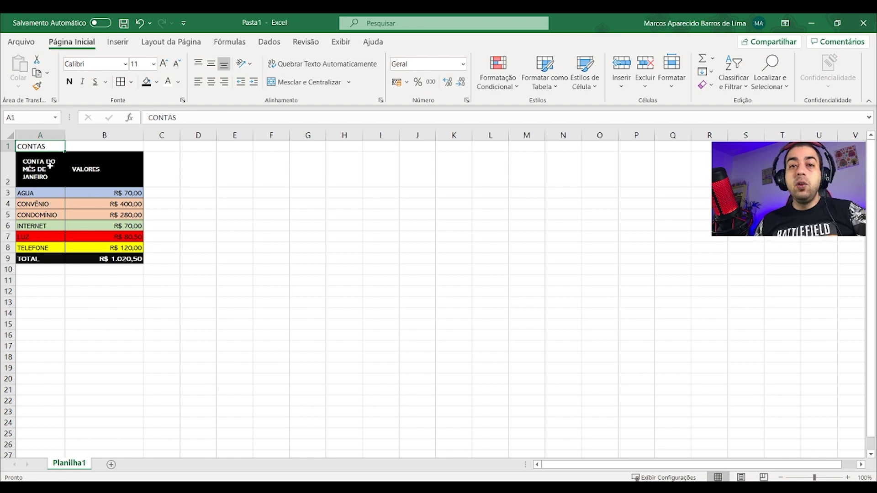
pyautogui.moveTo(54, 147); pyautogui.dragTo(96, 146)
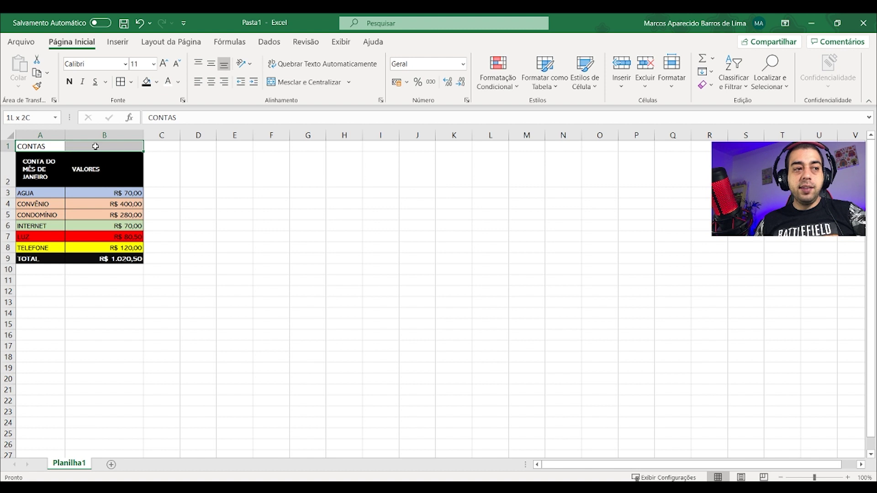
# Step: Merge and centre the CONTAS title across A1:B1
pyautogui.click(305, 82)
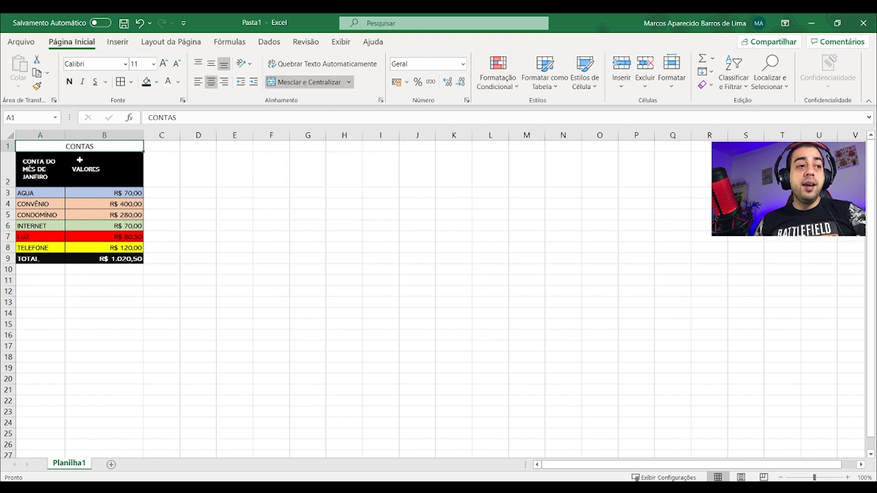
pyautogui.click(81, 160)
pyautogui.click(52, 169)
pyautogui.click(73, 169)
pyautogui.click(52, 171)
pyautogui.click(73, 171)
pyautogui.click(49, 176)
pyautogui.click(91, 169)
pyautogui.click(46, 169)
pyautogui.click(82, 147)
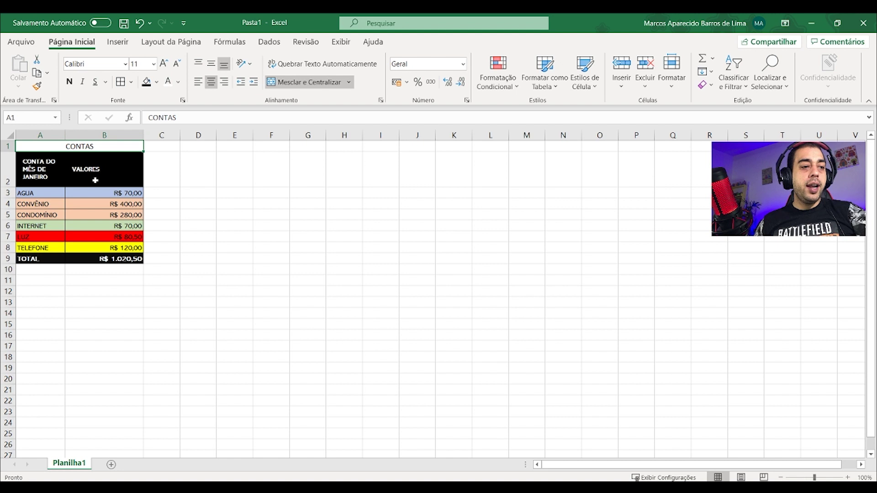
# Step: Centre the two column header texts in A2:B2
pyautogui.click(98, 195)
pyautogui.moveTo(80, 147); pyautogui.dragTo(104, 266)
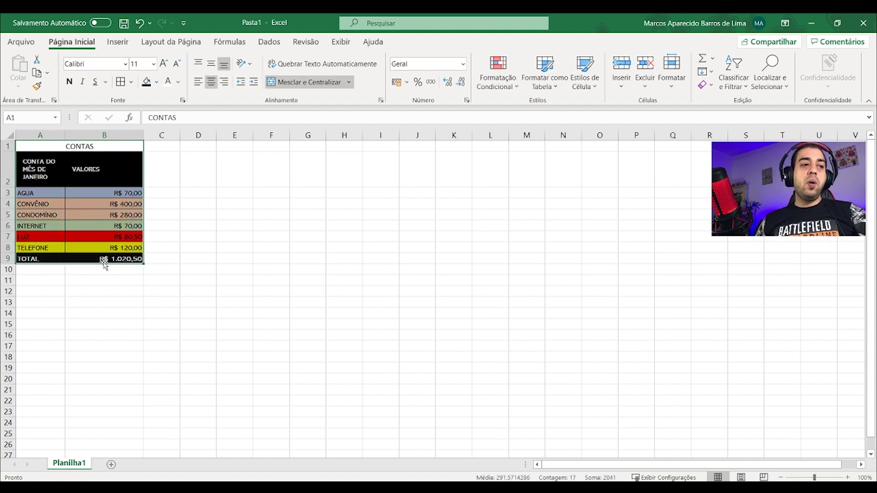
pyautogui.moveTo(97, 147); pyautogui.dragTo(98, 169)
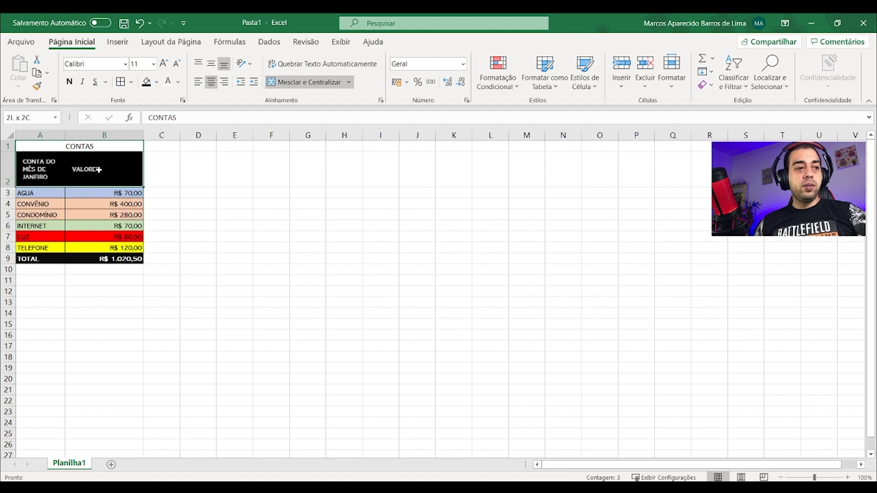
pyautogui.click(59, 171)
pyautogui.click(85, 150)
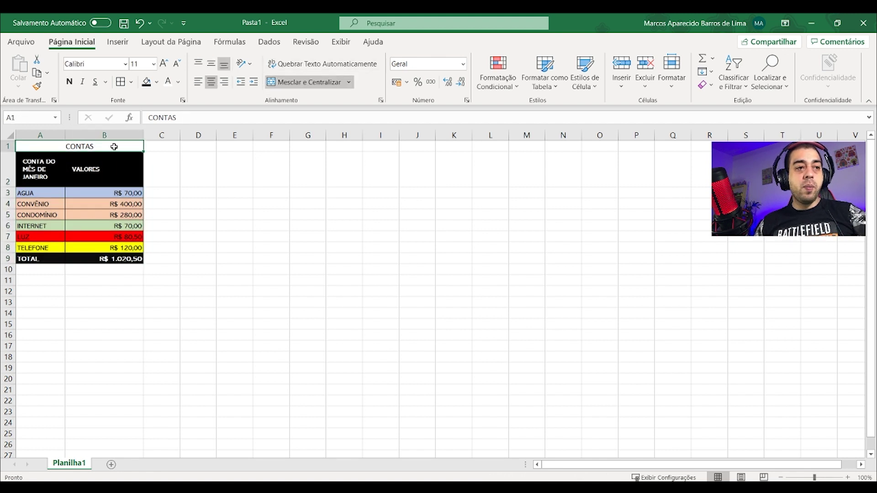
pyautogui.moveTo(50, 169); pyautogui.dragTo(108, 170)
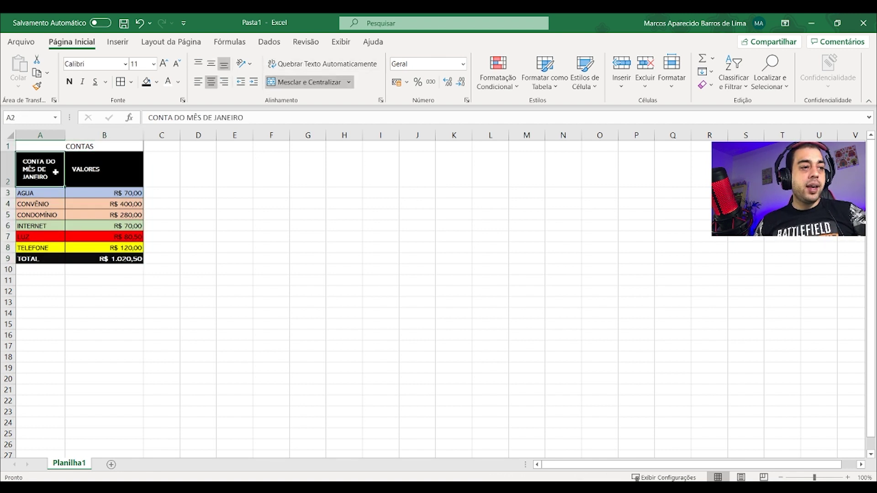
pyautogui.click(108, 170)
pyautogui.moveTo(42, 167); pyautogui.dragTo(105, 169)
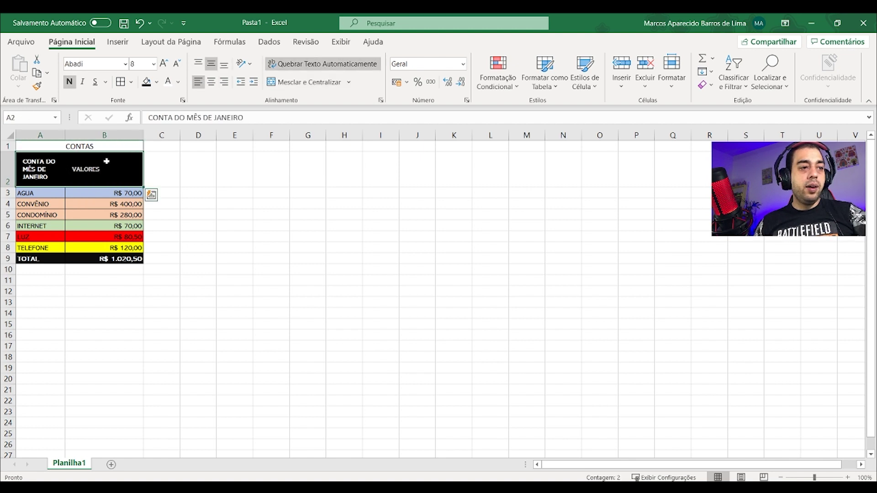
pyautogui.click(211, 83)
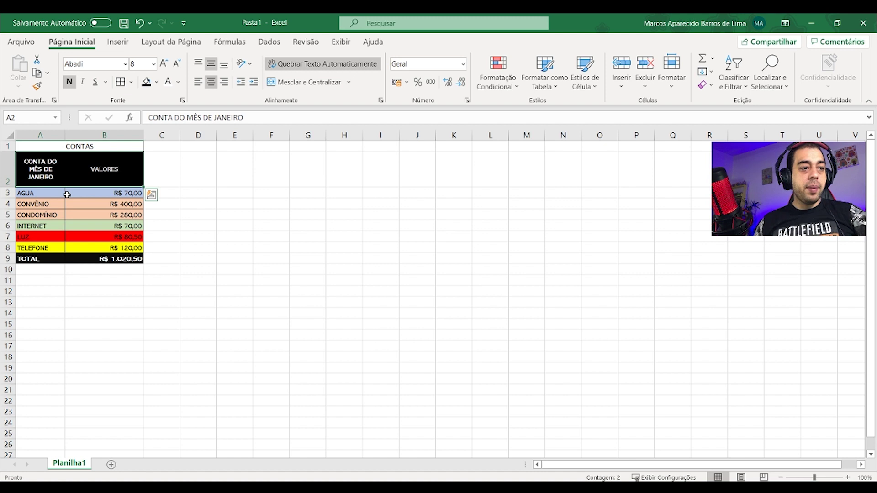
# Step: Review the bill names AGUA to TELEFONE and the TOTAL sum in B9, then move below it
pyautogui.moveTo(42, 193)
pyautogui.mouseDown()
pyautogui.moveTo(56, 206)
pyautogui.moveTo(46, 248)
pyautogui.mouseUp()
pyautogui.moveTo(110, 193)
pyautogui.mouseDown()
pyautogui.moveTo(127, 221)
pyautogui.moveTo(128, 248)
pyautogui.mouseUp()
pyautogui.click(128, 260)
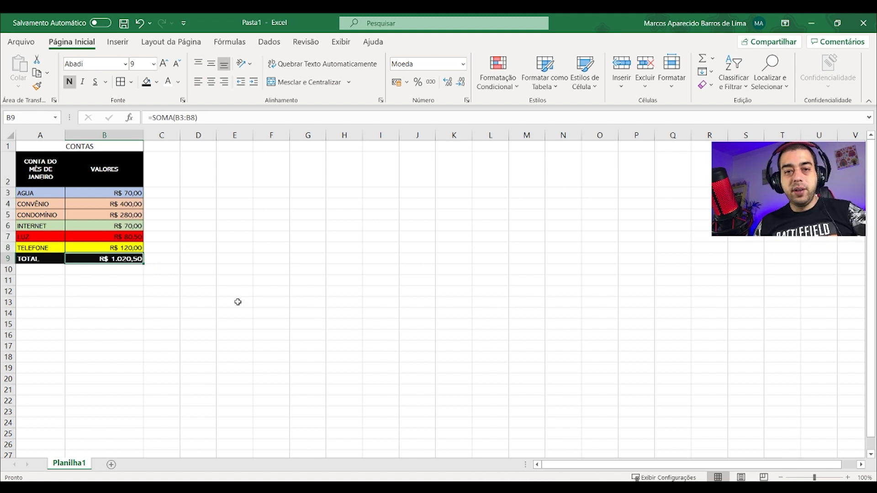
pyautogui.click(26, 274)
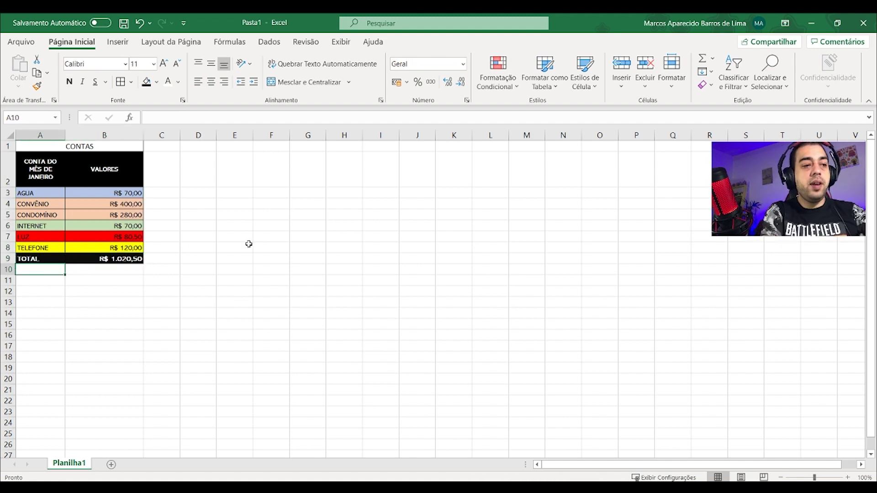
# Step: Enter SALÁRIO with 2000 in row 10 and the SALDO label in A11
pyautogui.write('s')
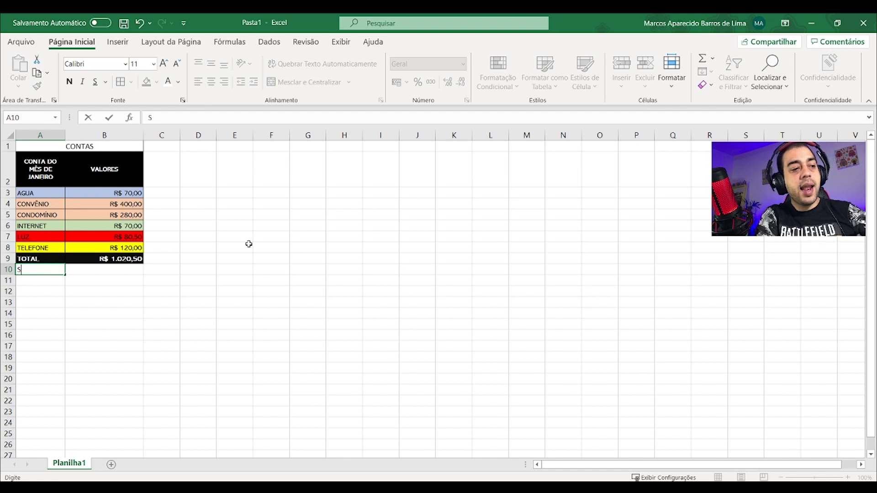
pyautogui.write('ALÁRIO')
pyautogui.press('Tab')
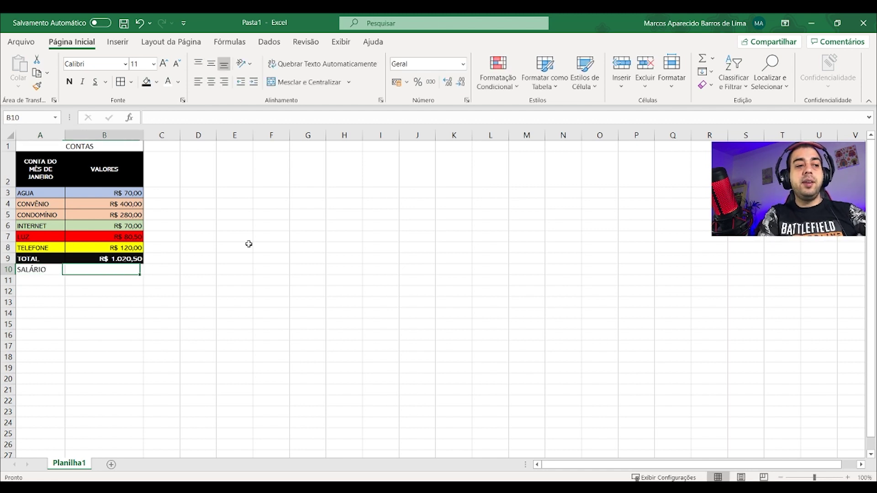
pyautogui.write('2.')
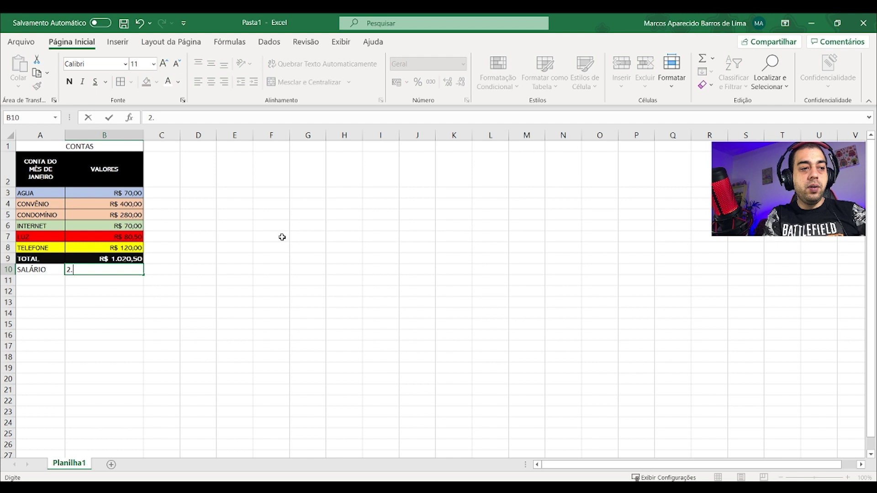
pyautogui.press('Return')
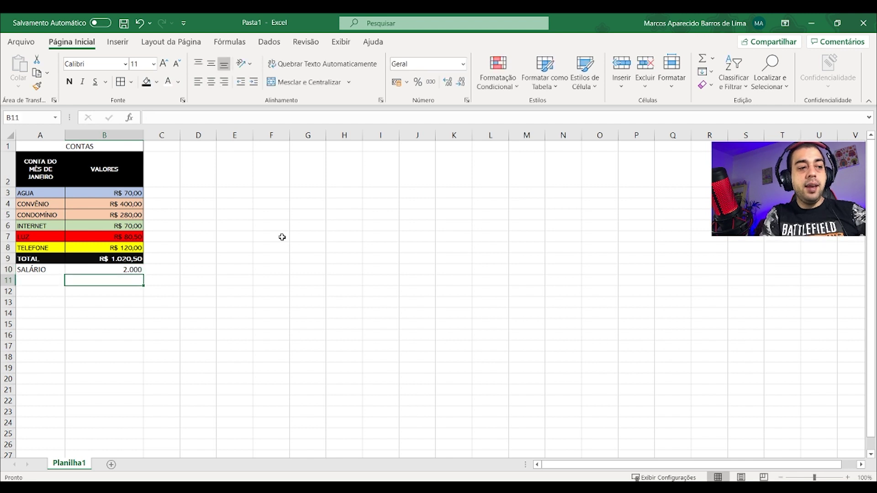
pyautogui.press('Left')
pyautogui.write('SALDO')
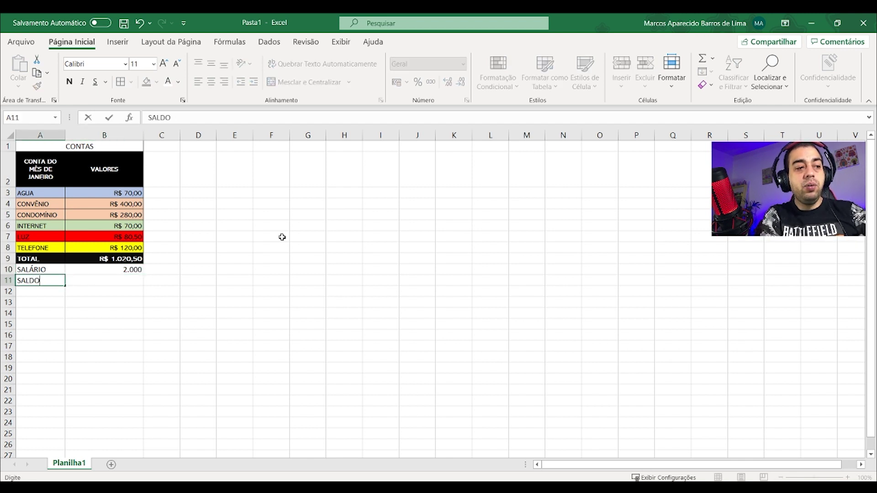
pyautogui.press('Return')
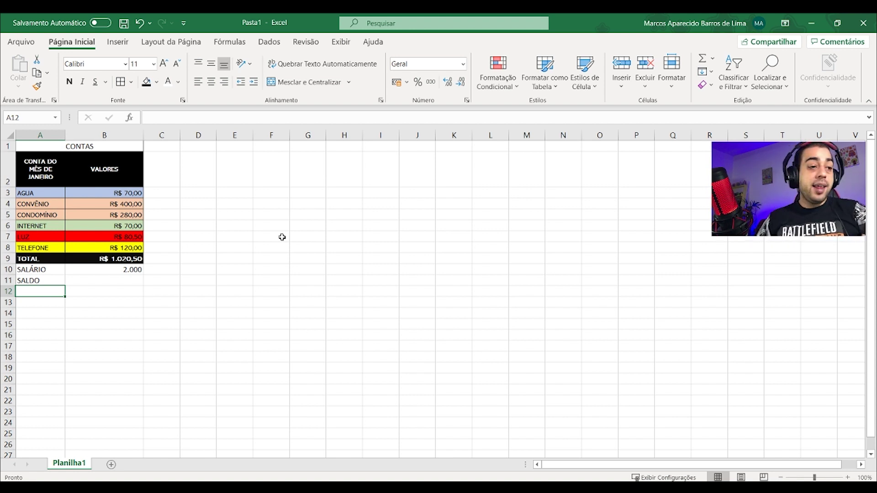
# Step: Apply the Contábil accounting format to the salary value in B10
pyautogui.click(128, 270)
pyautogui.click(397, 82)
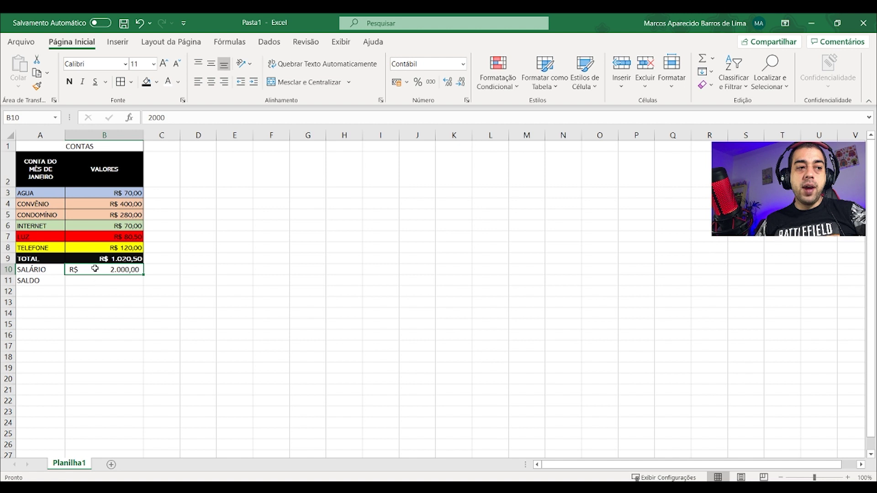
pyautogui.click(102, 284)
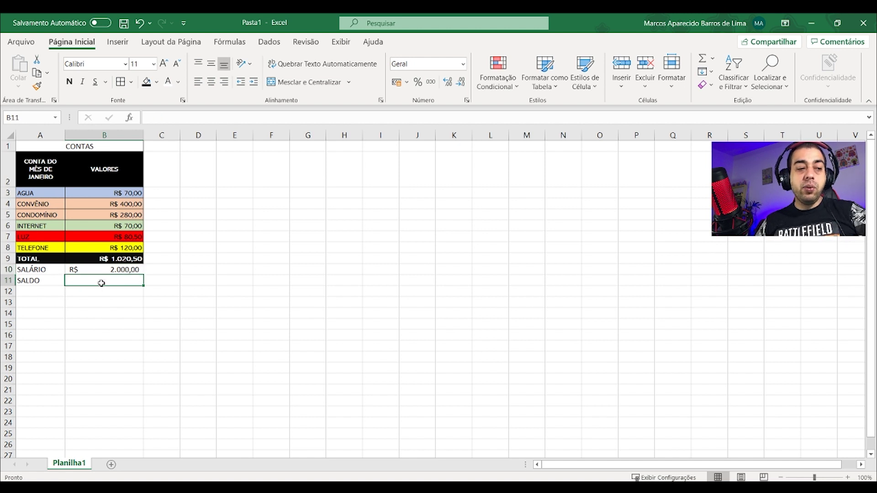
# Step: Enter the balance formula =B10-B9 in B11 so SALDO shows R$ 979,50
pyautogui.click(124, 270)
pyautogui.click(137, 259)
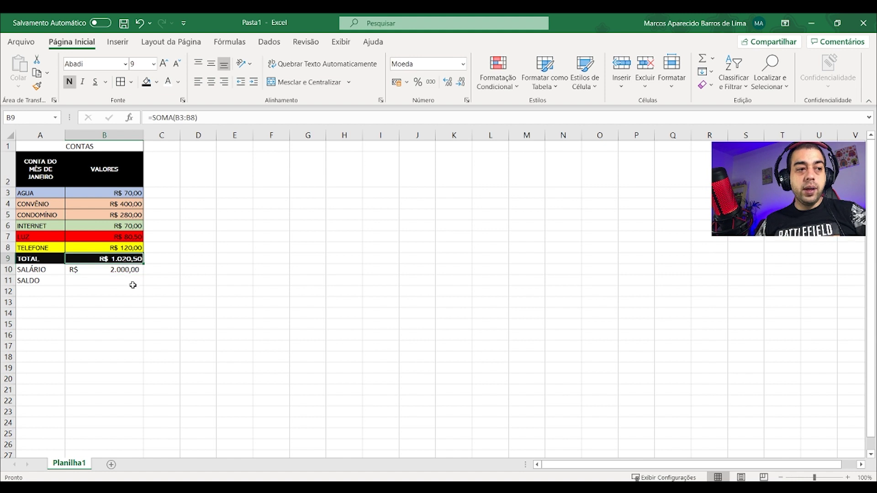
pyautogui.click(134, 280)
pyautogui.write('=')
pyautogui.click(123, 270)
pyautogui.write('-')
pyautogui.click(121, 258)
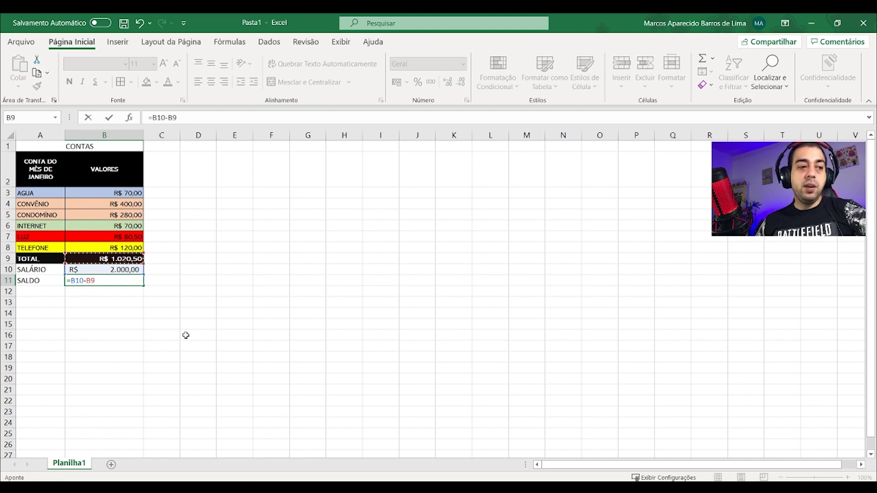
pyautogui.press('Return')
pyautogui.click(119, 279)
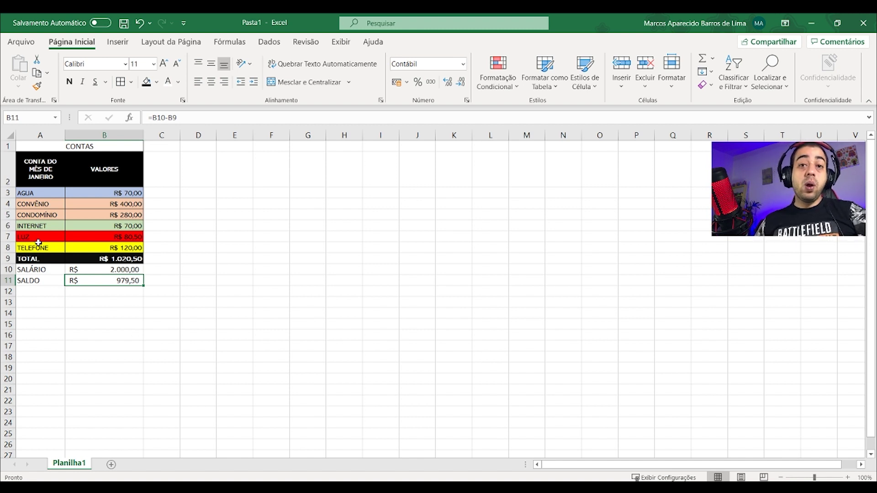
pyautogui.click(118, 194)
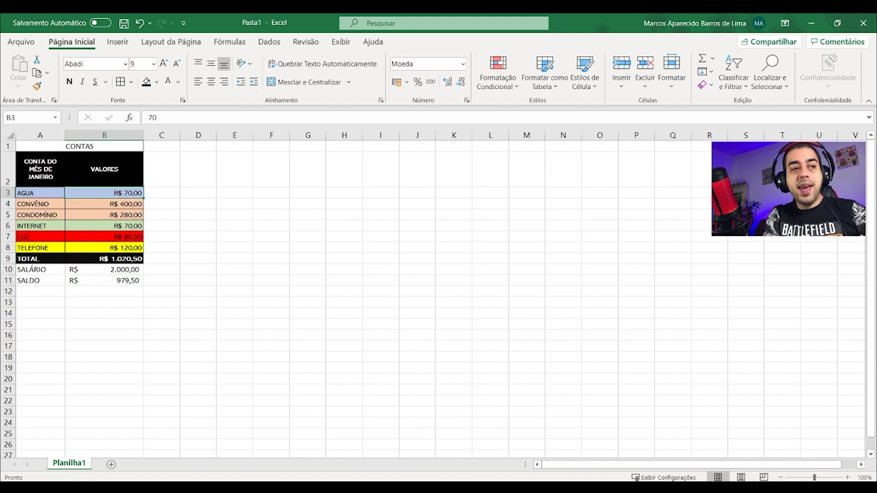
# Step: Change ÁGUA to 100, so TOTAL becomes R$ 1.050,50 and SALDO R$ 949,50
pyautogui.write('100')
pyautogui.press('Return')
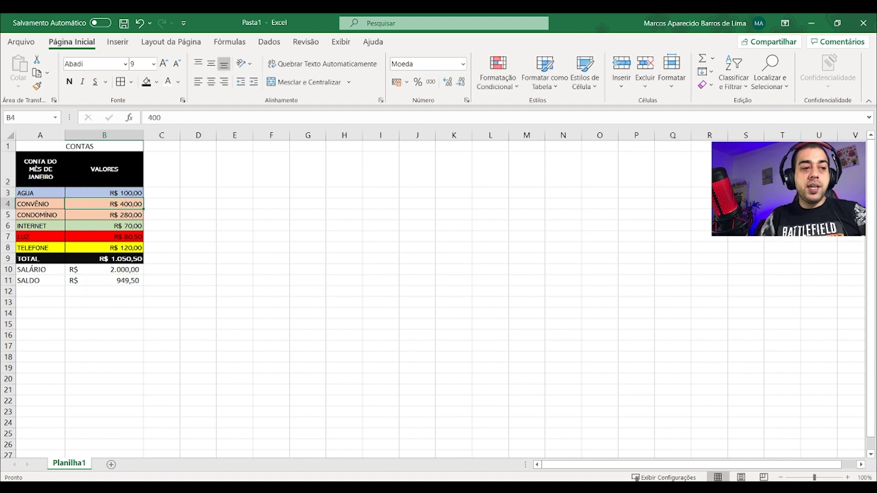
pyautogui.click(127, 259)
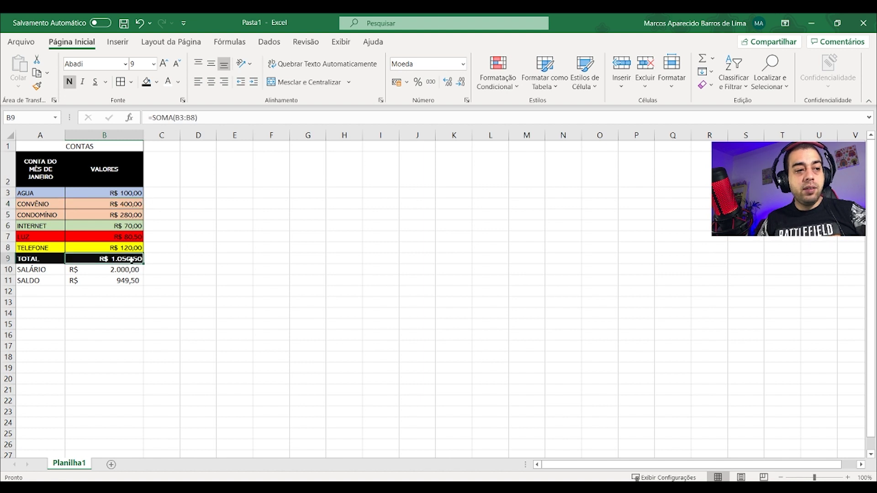
pyautogui.click(128, 281)
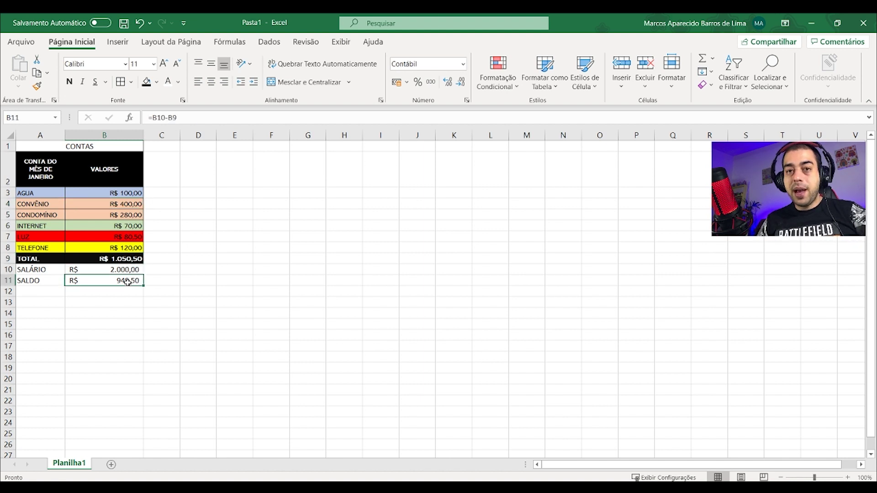
pyautogui.click(30, 284)
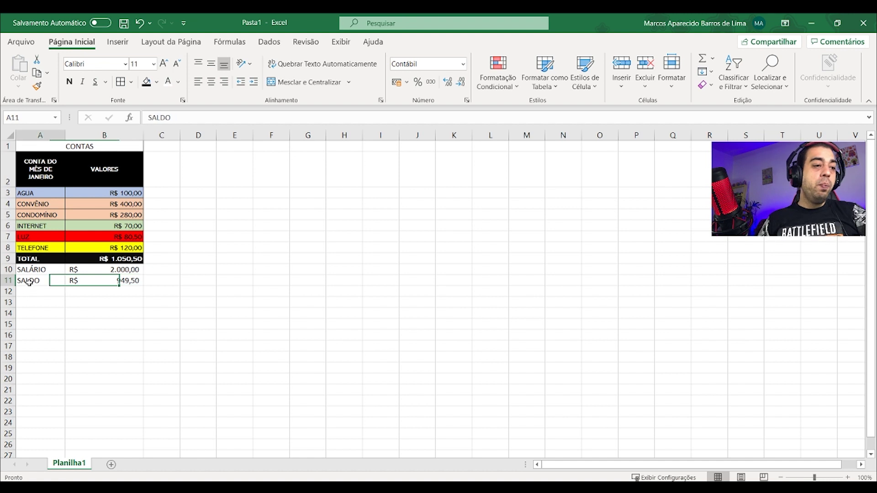
pyautogui.click(101, 281)
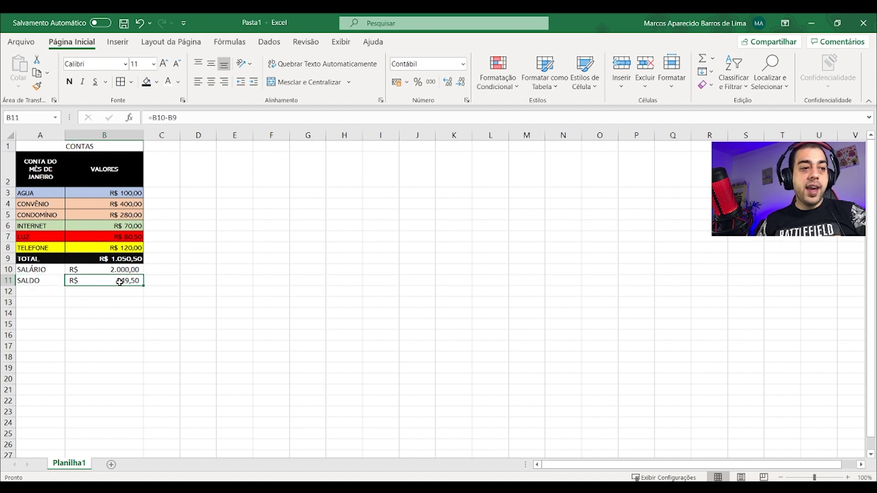
pyautogui.click(187, 304)
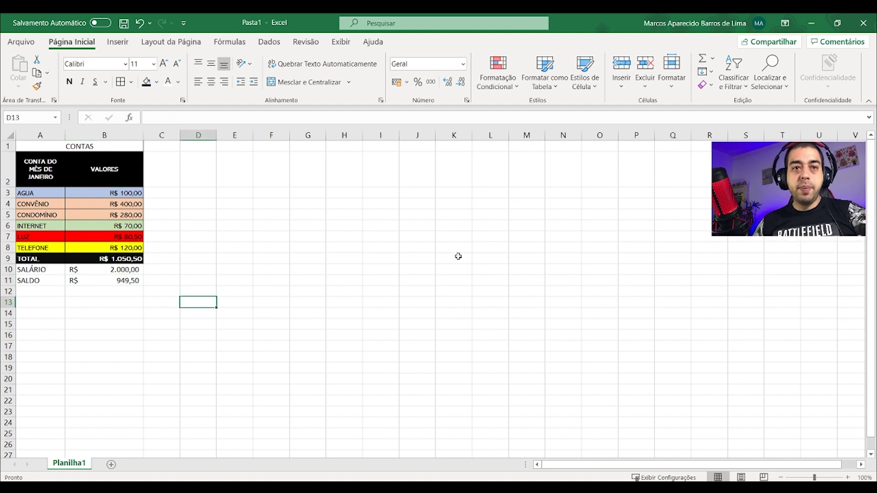
pyautogui.click(21, 41)
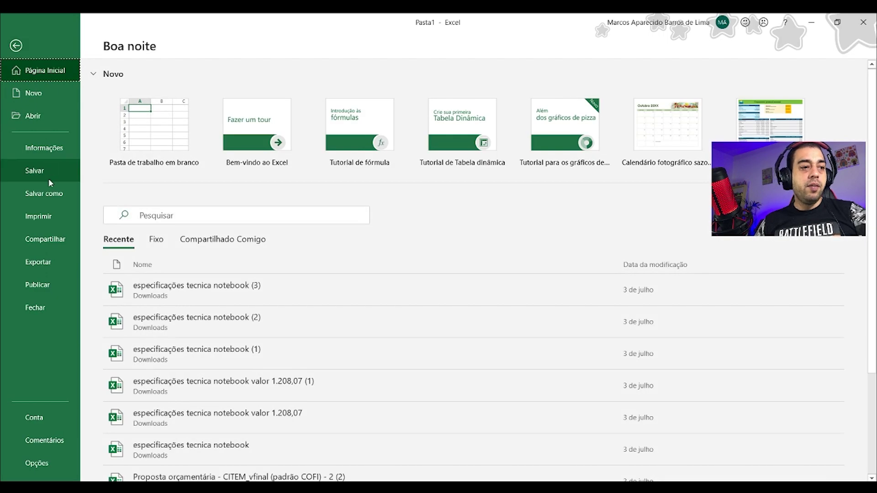
# Step: Bring up the full Save As dialog on Este PC for the workbook Pasta1
pyautogui.click(50, 193)
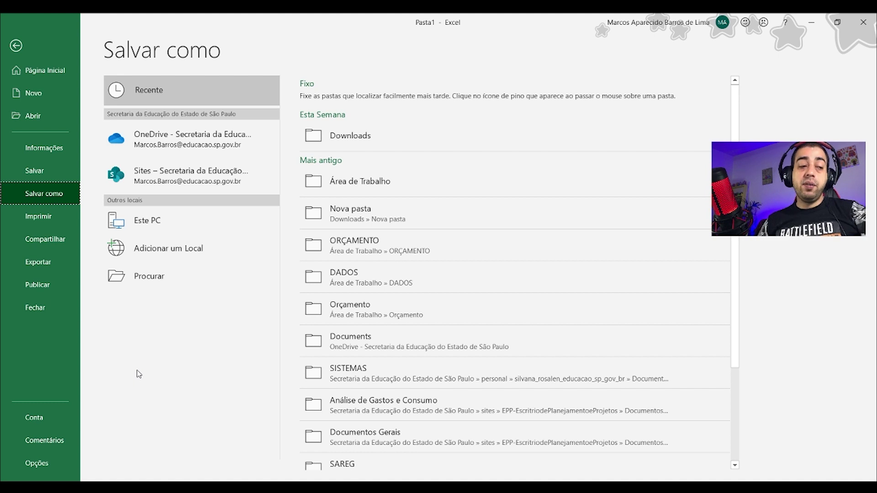
pyautogui.click(147, 220)
pyautogui.click(148, 283)
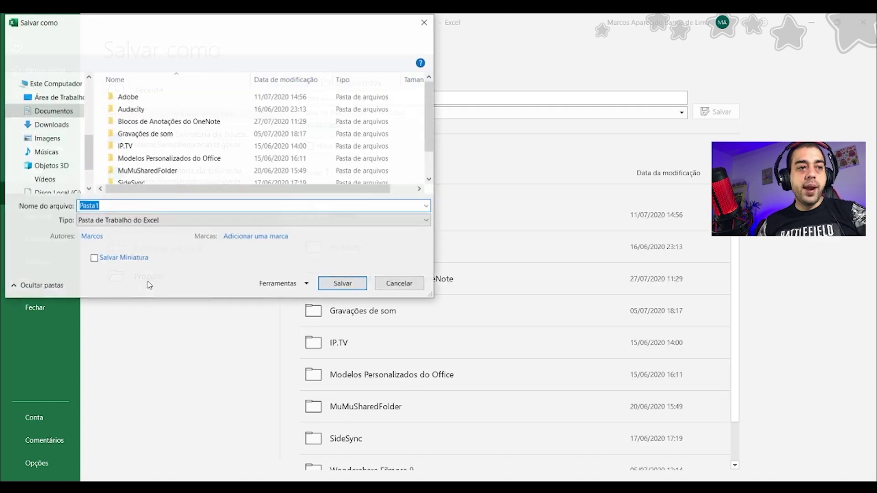
# Step: Save the workbook to the desktop as PLANILHA DE GASTOS and close Excel
pyautogui.click(51, 97)
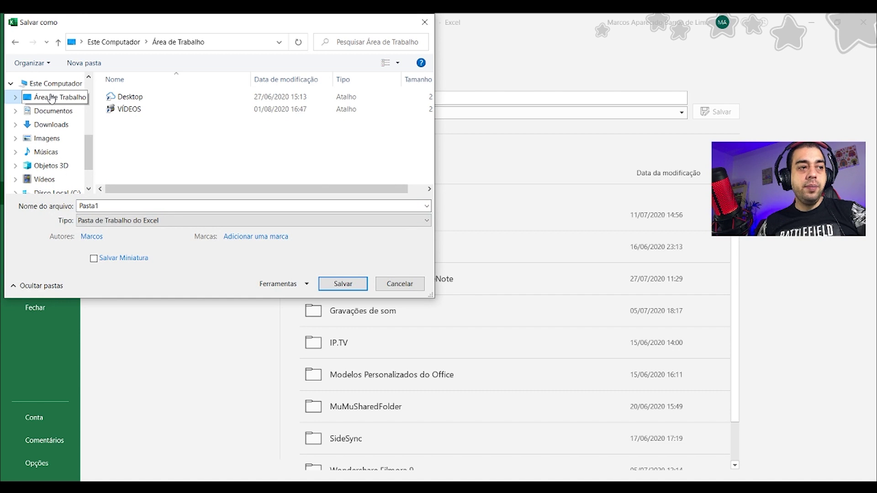
pyautogui.doubleClick(122, 206)
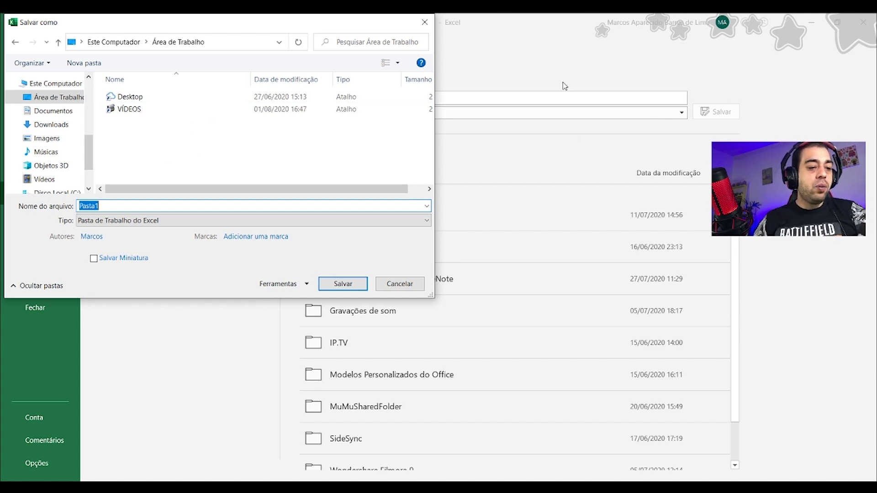
pyautogui.write('PLANILHA DE GASTOS')
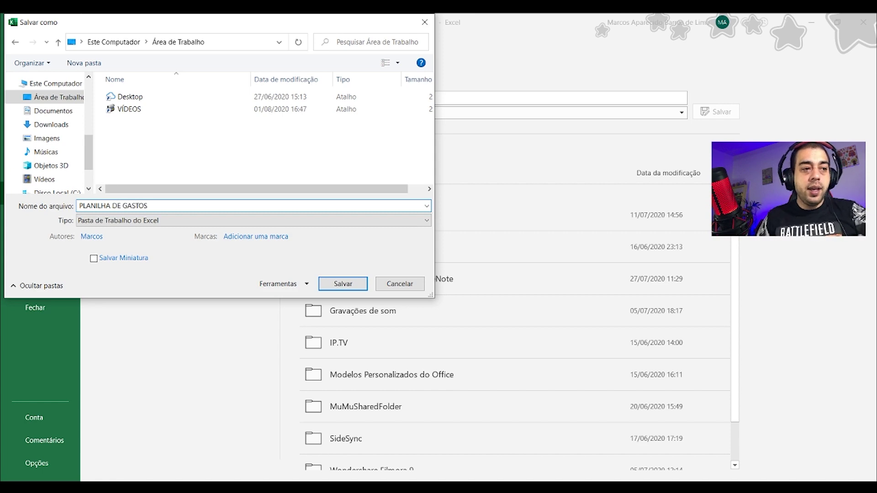
pyautogui.click(343, 283)
pyautogui.click(862, 20)
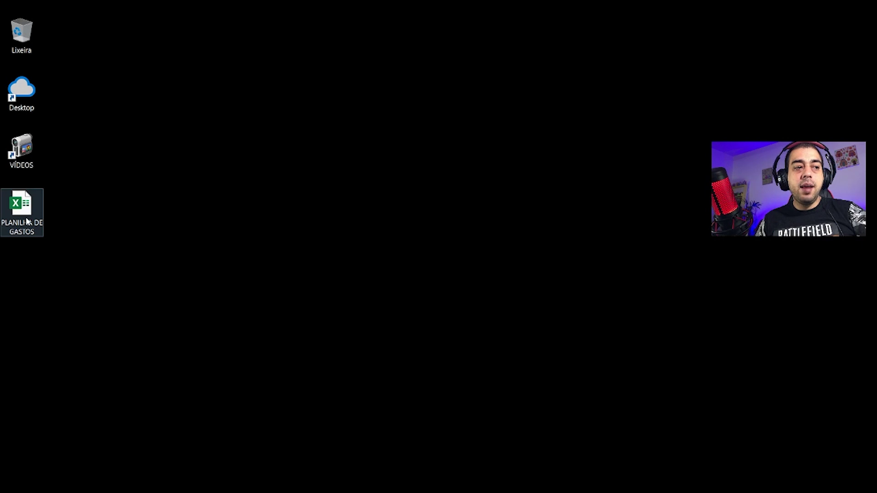
# Step: Reopen PLANILHA DE GASTOS from its desktop icon to view the finished CONTAS table
pyautogui.doubleClick(29, 210)
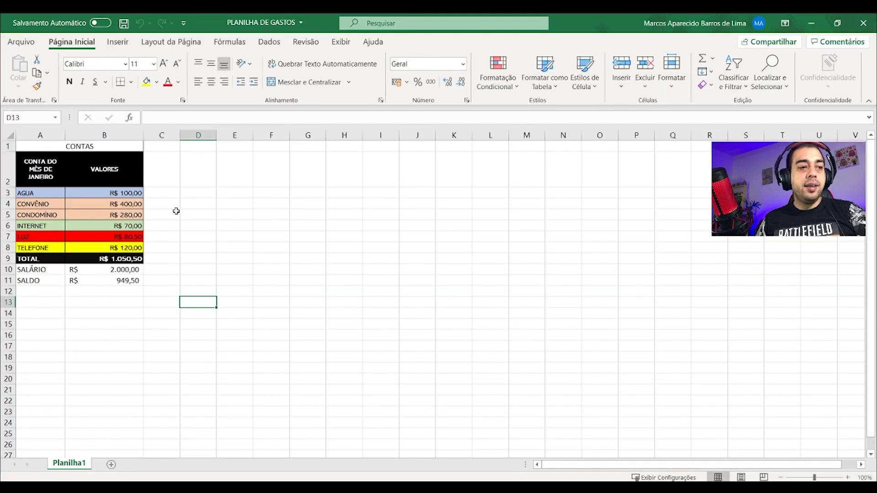
pyautogui.click(453, 269)
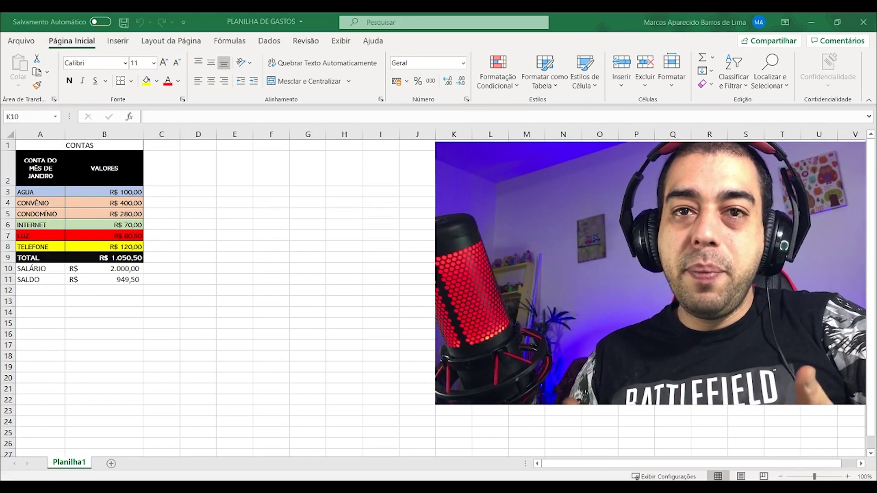